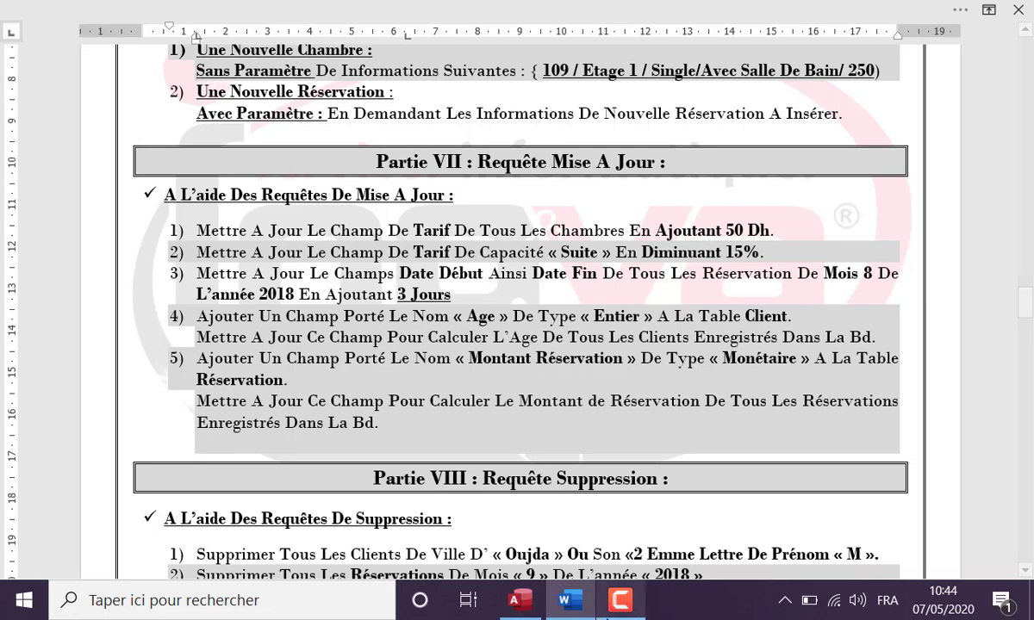
Step: Switch to Access, open Table Chambre to review the rates, and start a design query containing only that table
{"action": "left_click", "coordinate": [521, 603]}
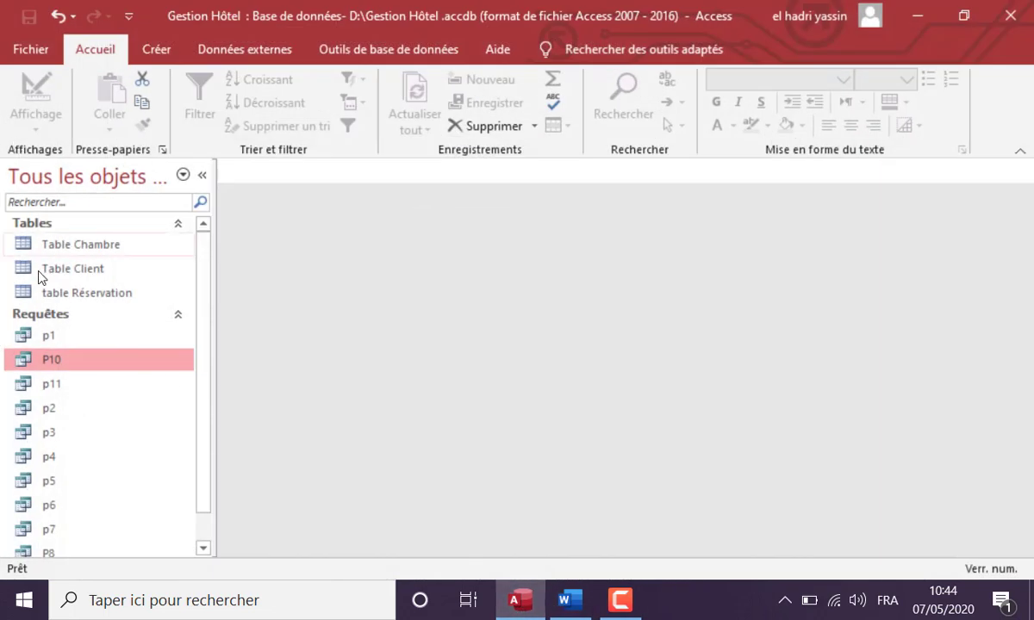
{"action": "double_click", "coordinate": [78, 247]}
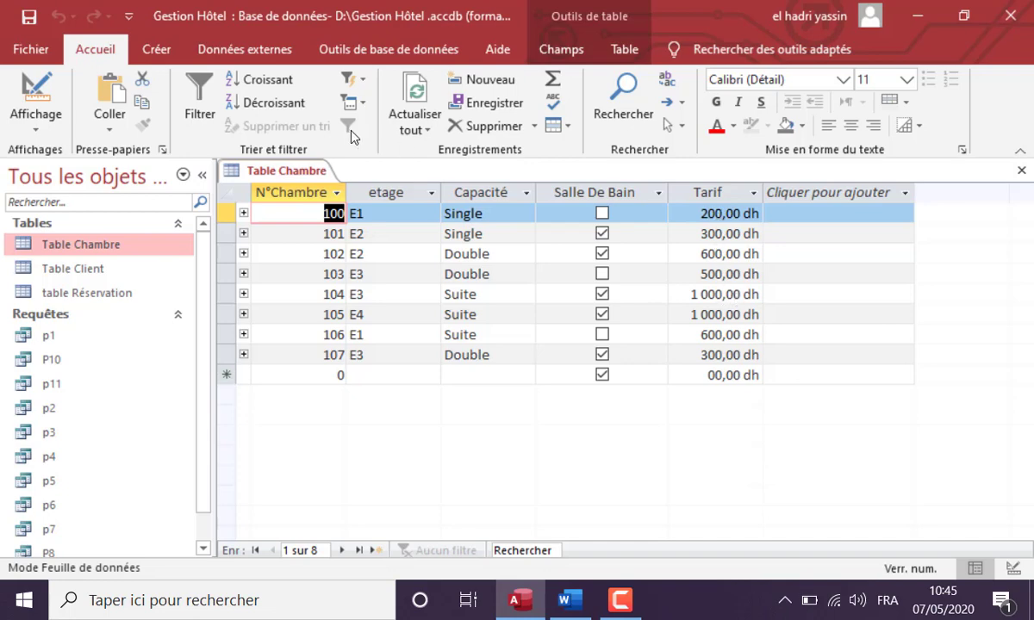
{"action": "left_click", "coordinate": [156, 50]}
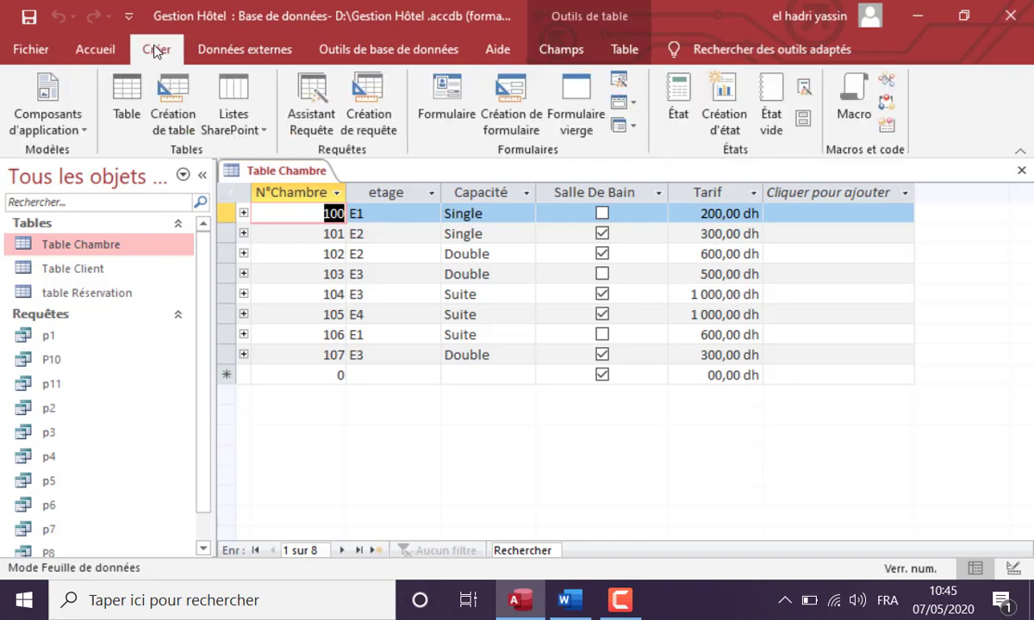
{"action": "left_click", "coordinate": [202, 175]}
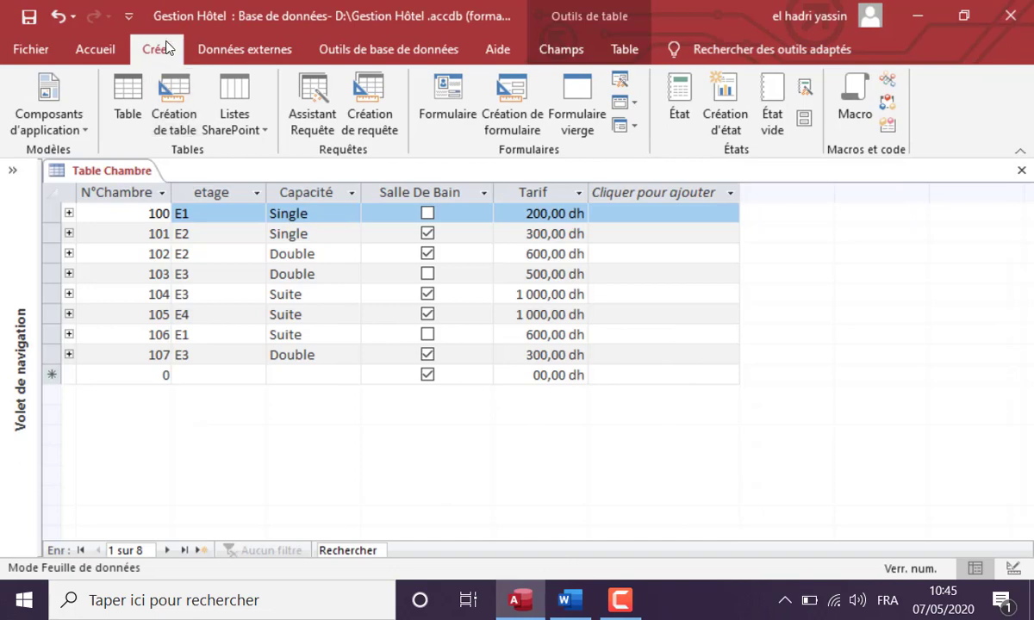
{"action": "left_click", "coordinate": [369, 116]}
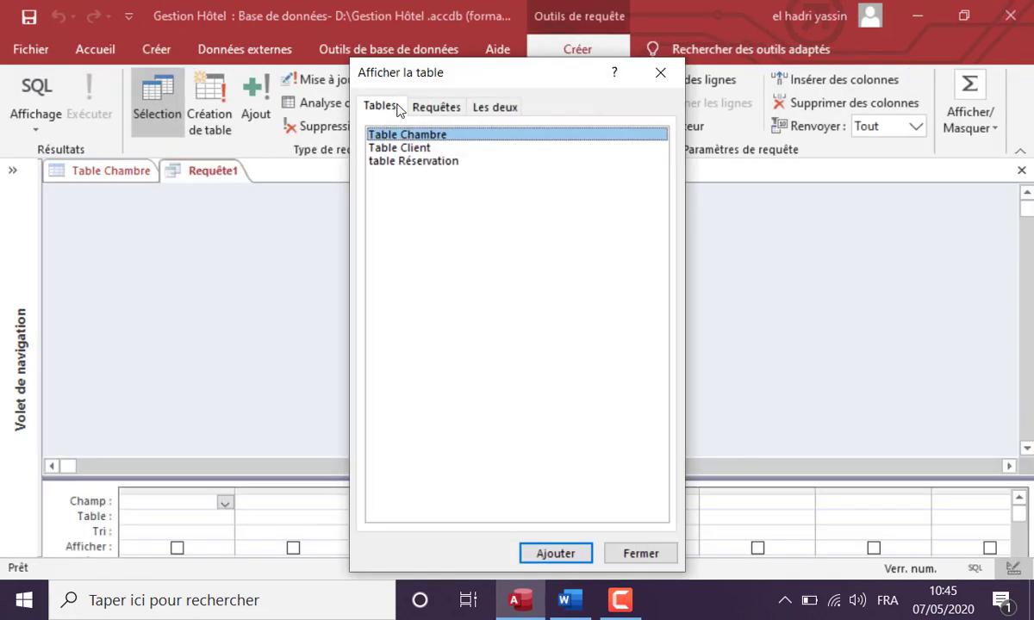
{"action": "double_click", "coordinate": [443, 139]}
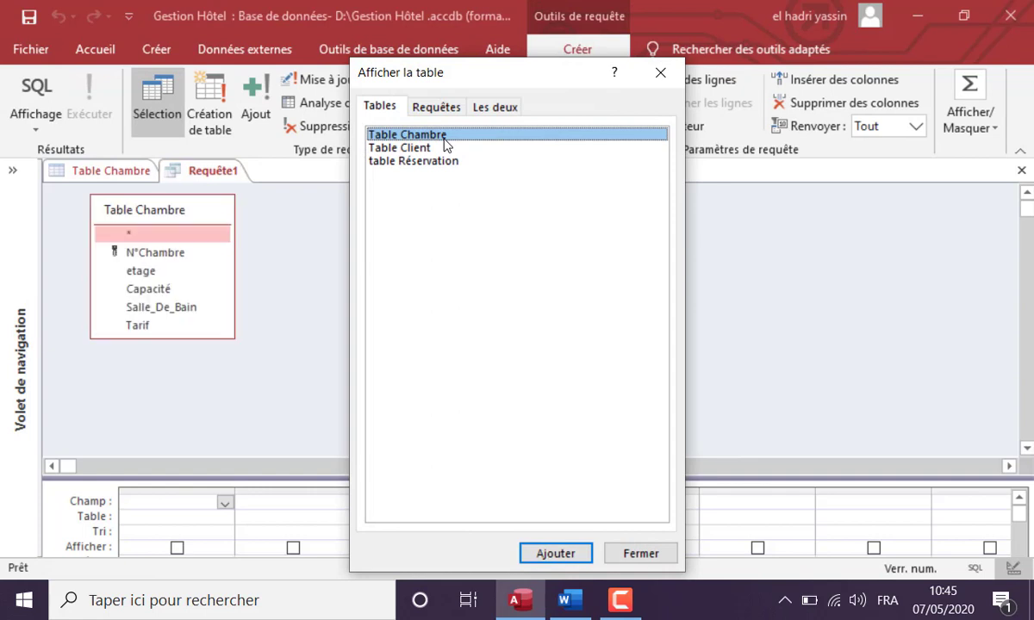
{"action": "left_click", "coordinate": [660, 72]}
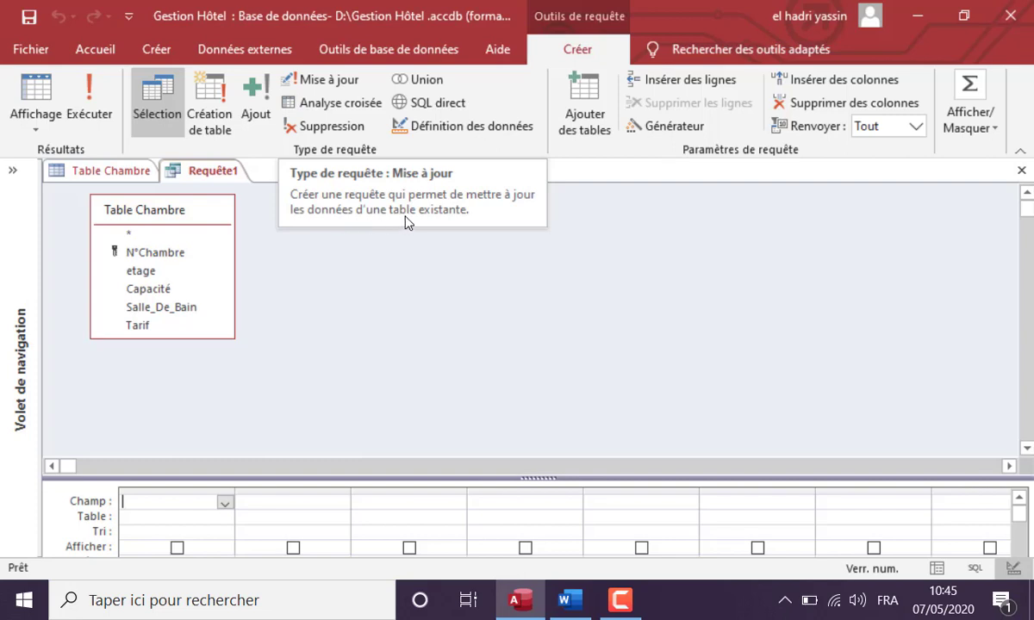
Step: Convert the query to an update query (Mise à jour) and set the Tarif field to update to [tarif]+50
{"action": "left_click", "coordinate": [325, 82]}
{"action": "left_click_drag", "start_coordinate": [449, 479], "coordinate": [449, 414]}
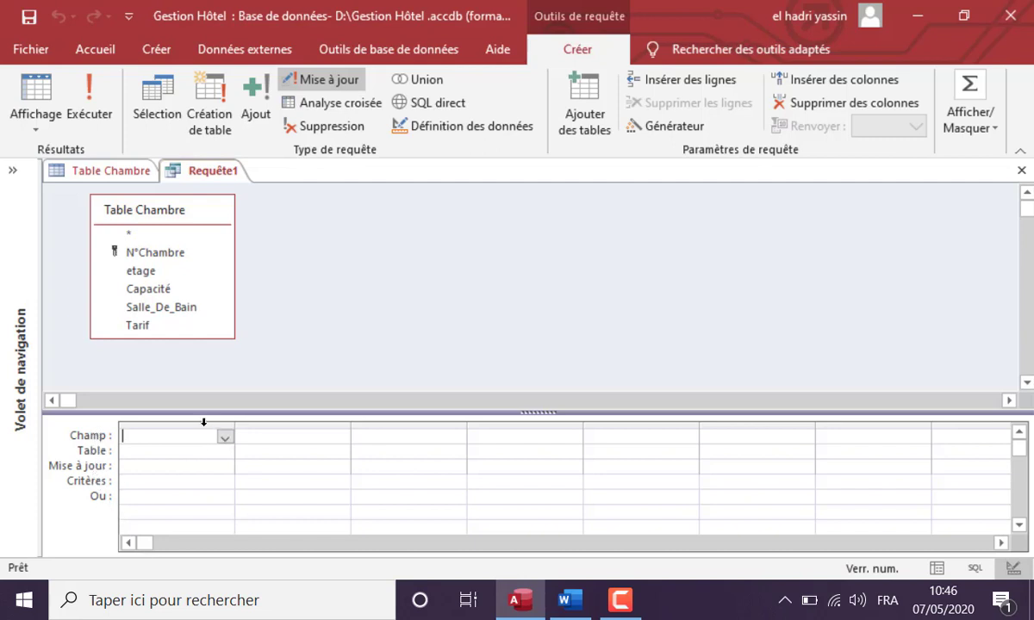
{"action": "left_click_drag", "start_coordinate": [204, 415], "coordinate": [203, 389]}
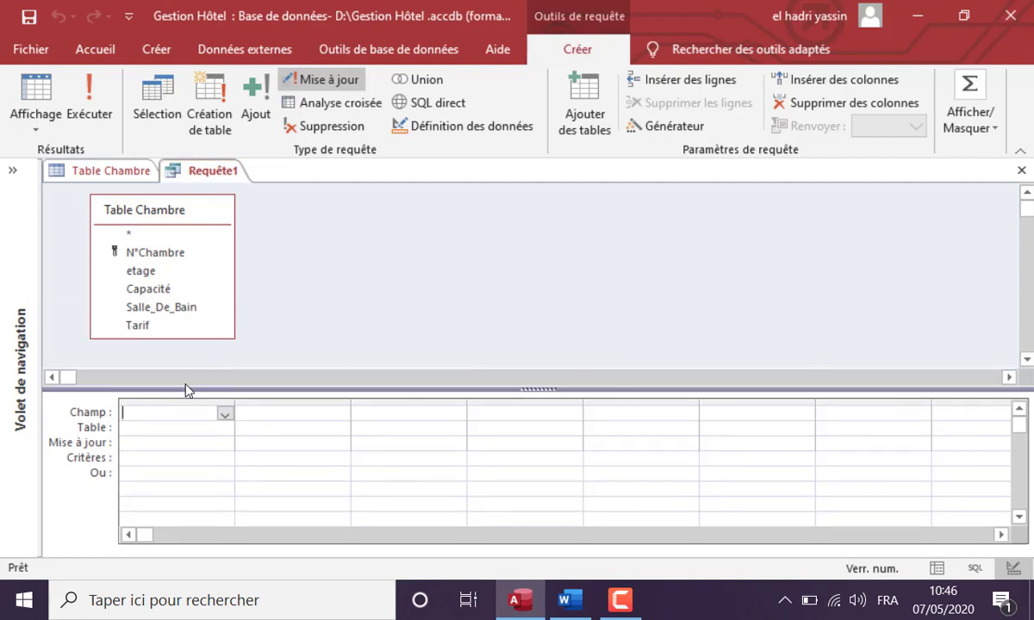
{"action": "double_click", "coordinate": [150, 331]}
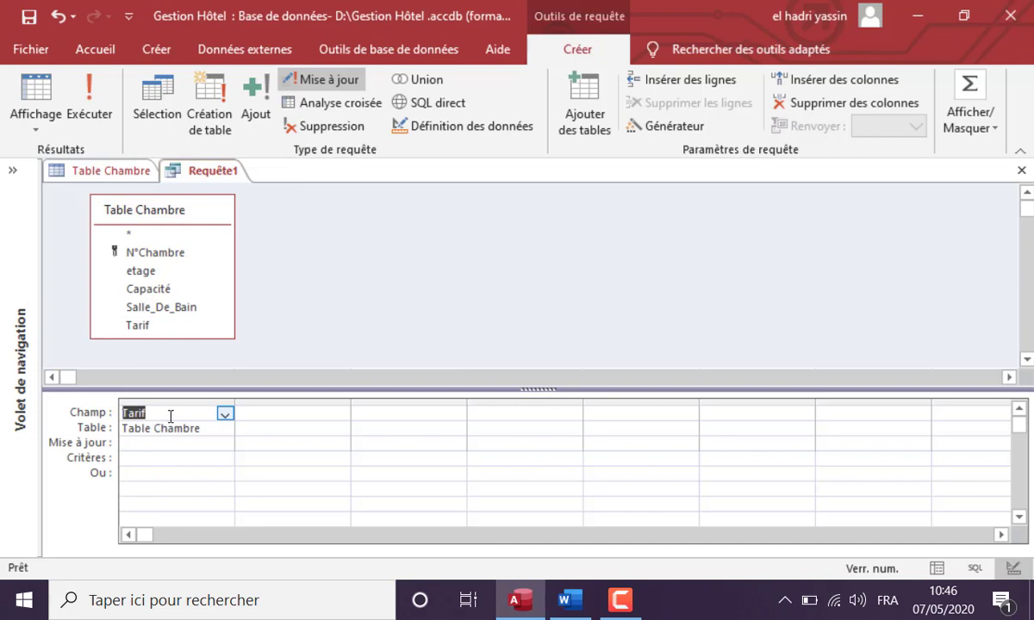
{"action": "left_click", "coordinate": [149, 444]}
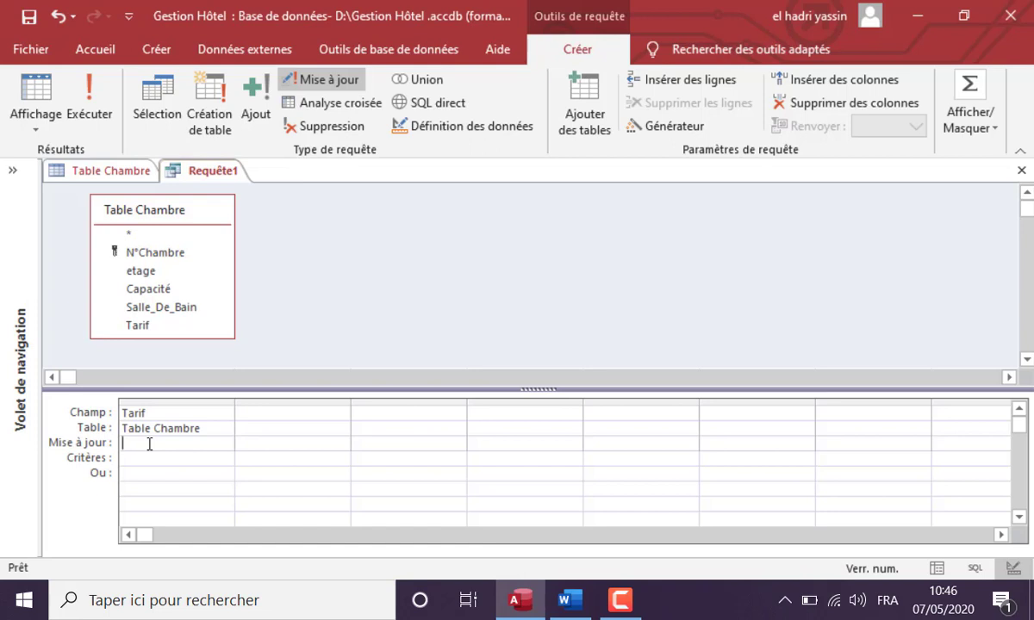
{"action": "type", "text": "[tarif]+50"}
Step: Run the update query, accept the record changes, and check the Tarif column in Table Chambre before returning to the query
{"action": "left_click", "coordinate": [88, 117]}
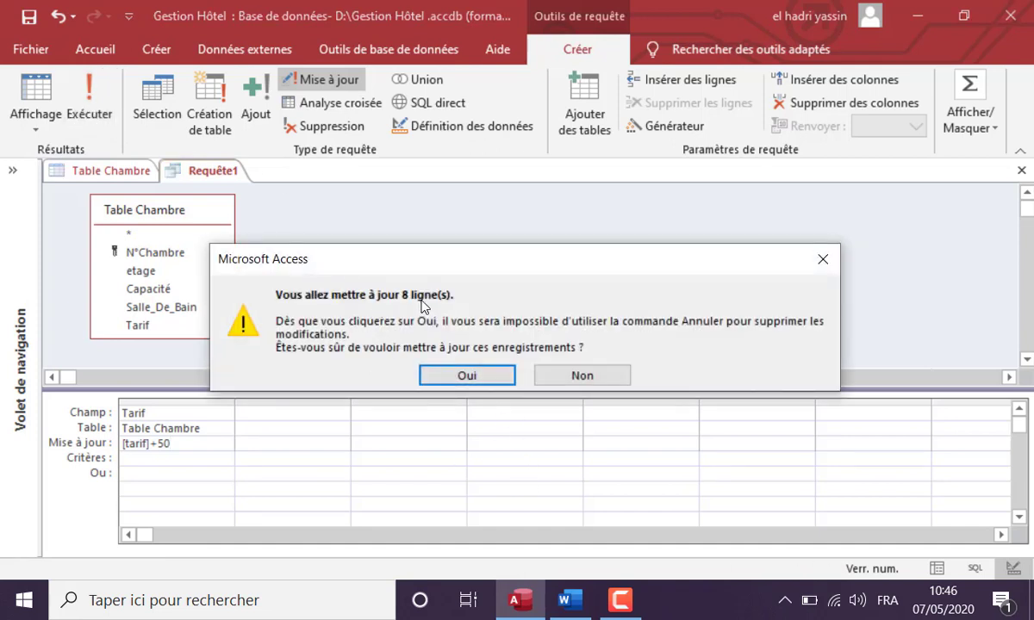
{"action": "left_click", "coordinate": [466, 379]}
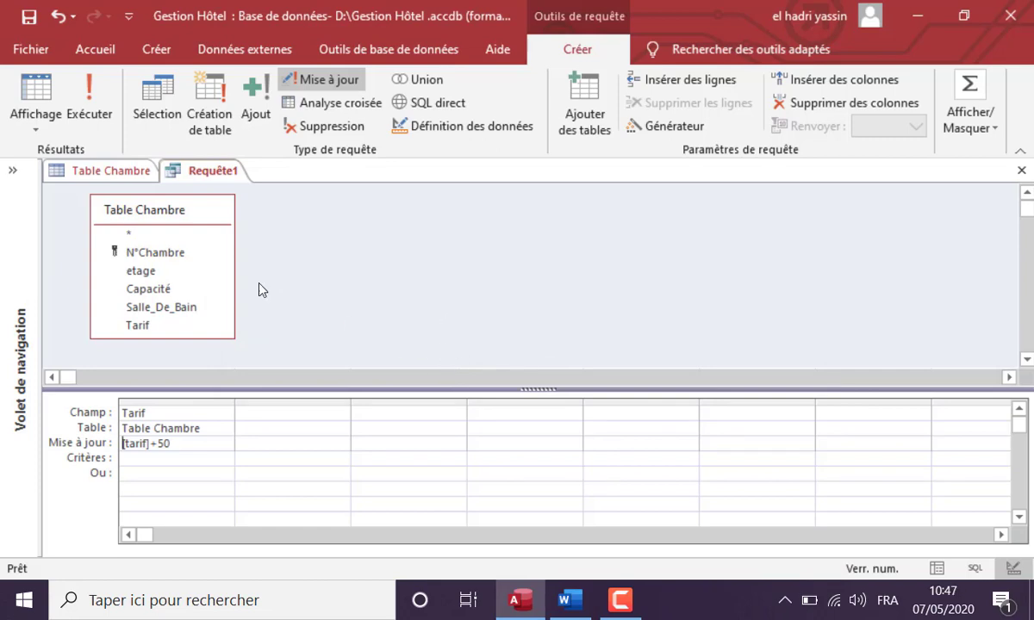
{"action": "left_click", "coordinate": [86, 172]}
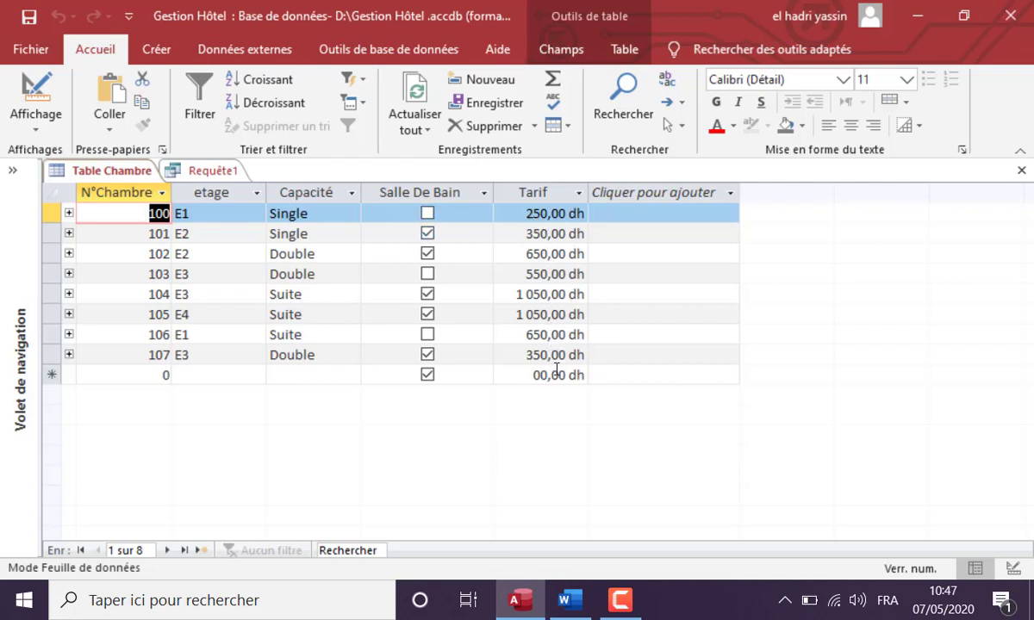
{"action": "left_click", "coordinate": [195, 168]}
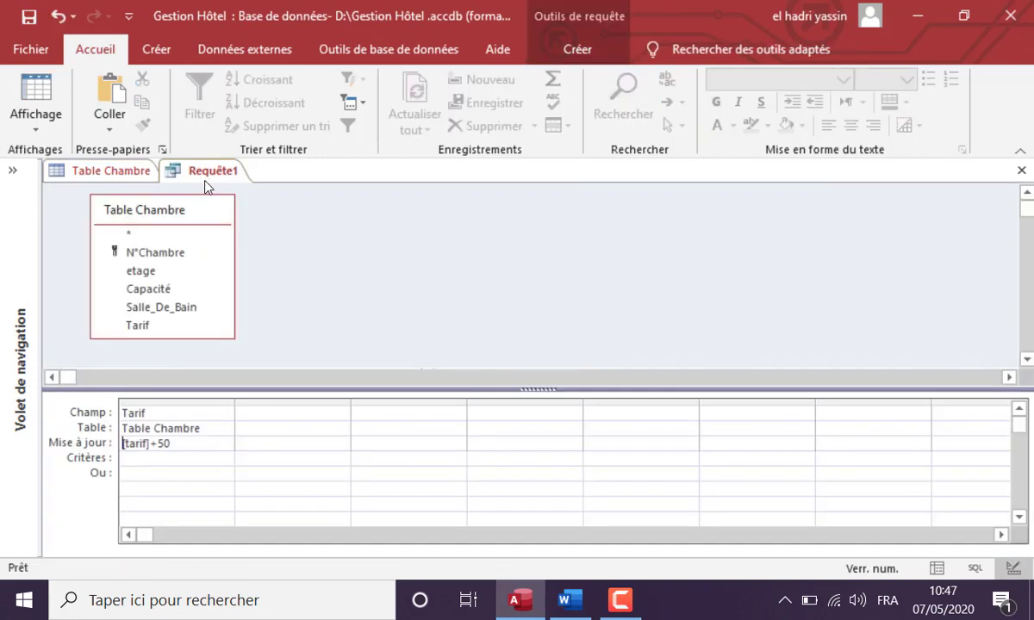
{"action": "left_click", "coordinate": [590, 48]}
{"action": "left_click", "coordinate": [88, 94]}
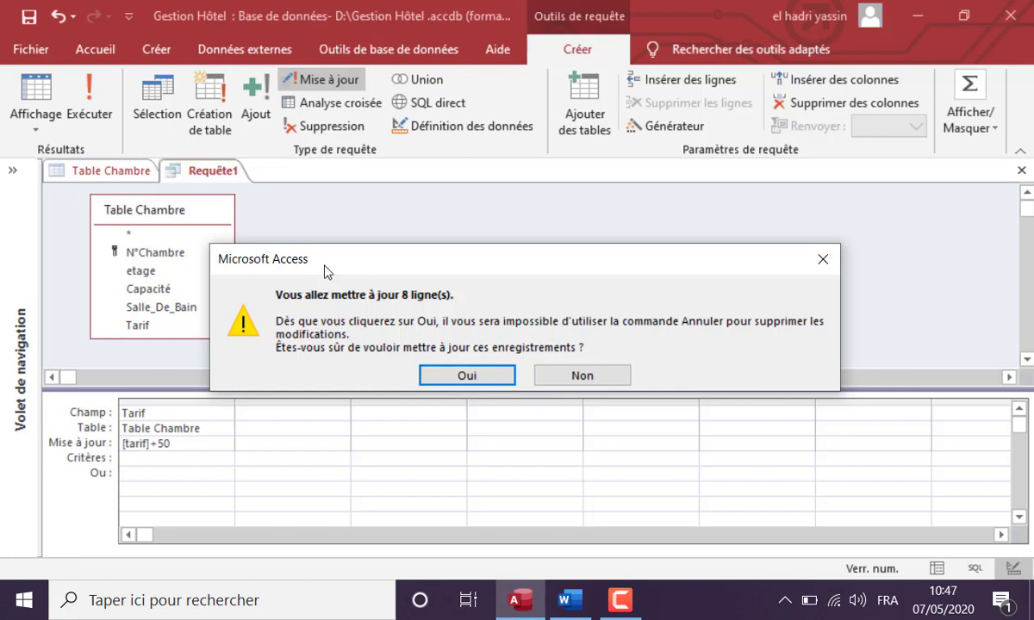
{"action": "left_click", "coordinate": [822, 259]}
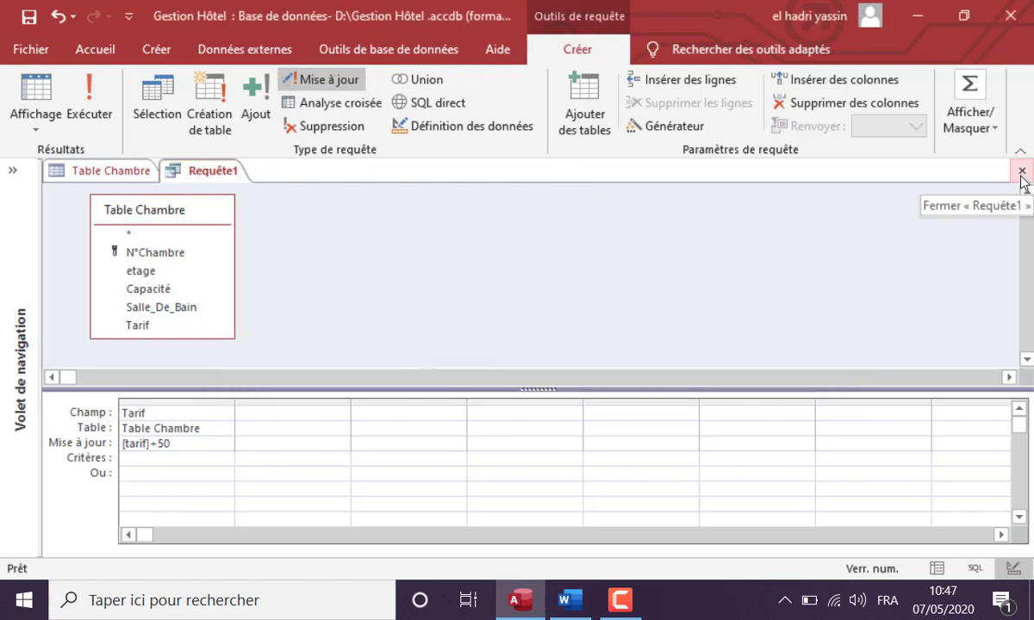
Step: Close and save the update query as MAJ1, then close Table Chambre and show the database object list again
{"action": "left_click", "coordinate": [1020, 172]}
{"action": "left_click", "coordinate": [409, 358]}
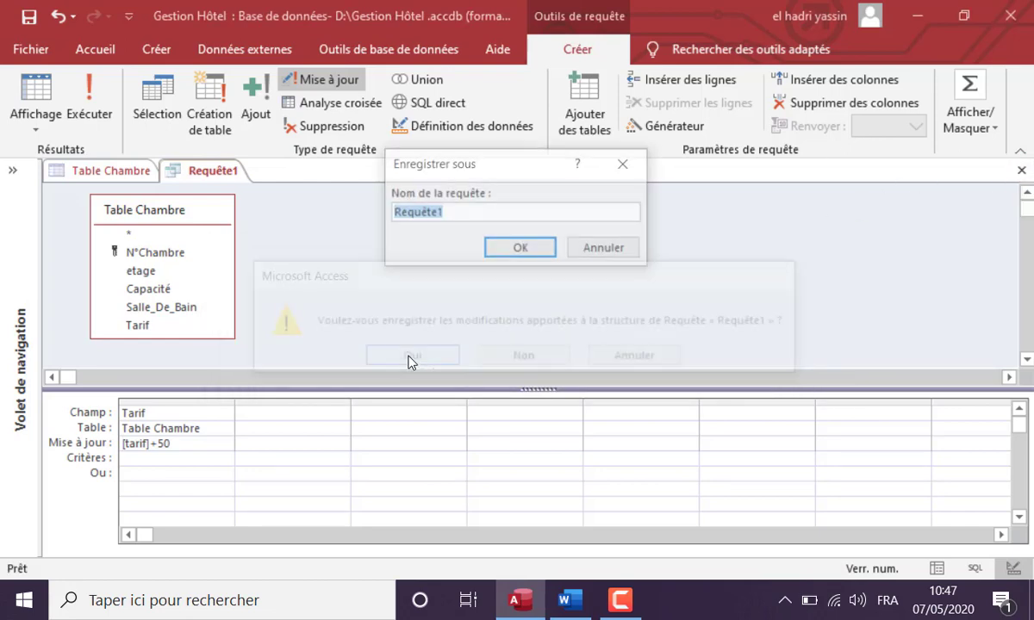
{"action": "type", "text": "MA"}
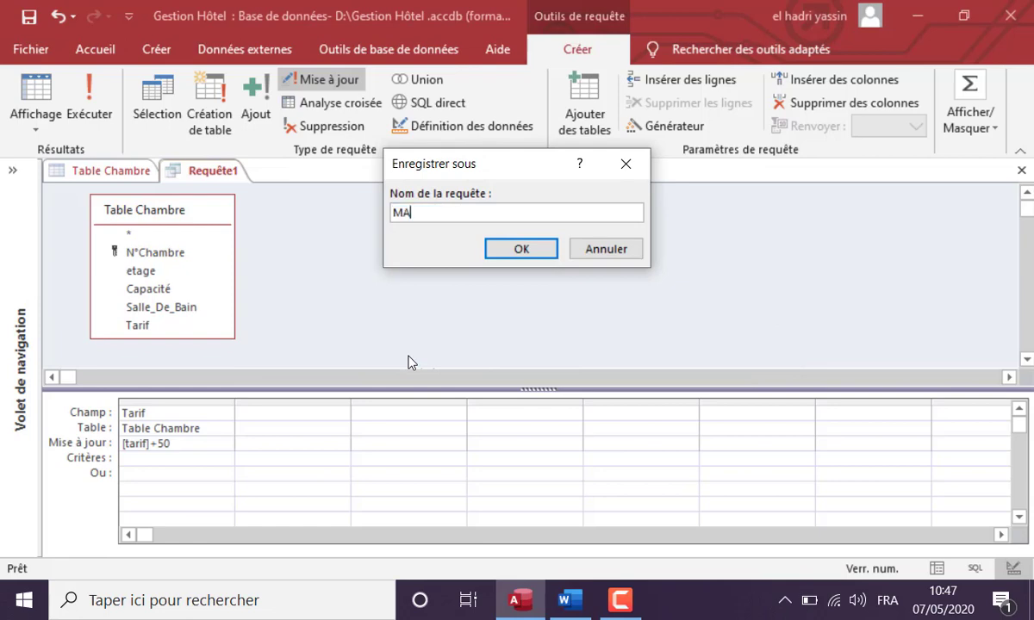
{"action": "type", "text": "J1"}
{"action": "left_click", "coordinate": [513, 253]}
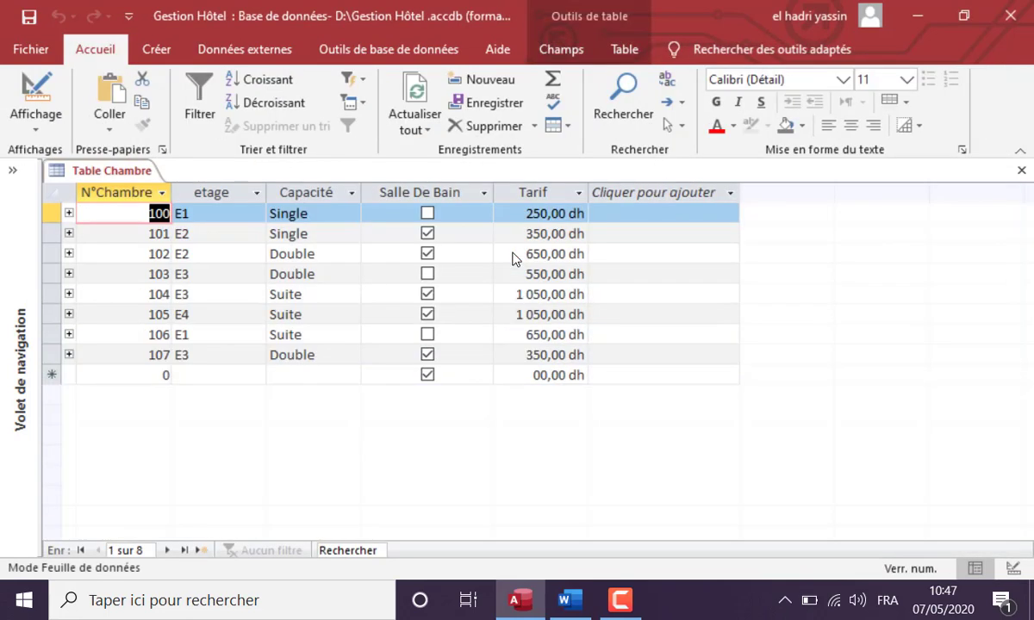
{"action": "left_click", "coordinate": [1021, 170]}
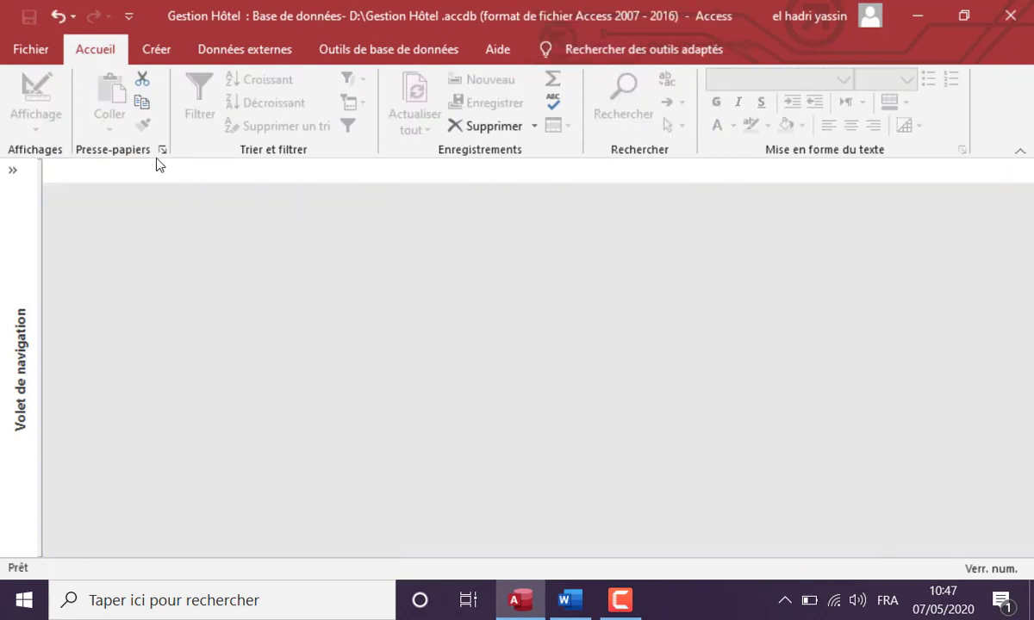
{"action": "left_click", "coordinate": [13, 169]}
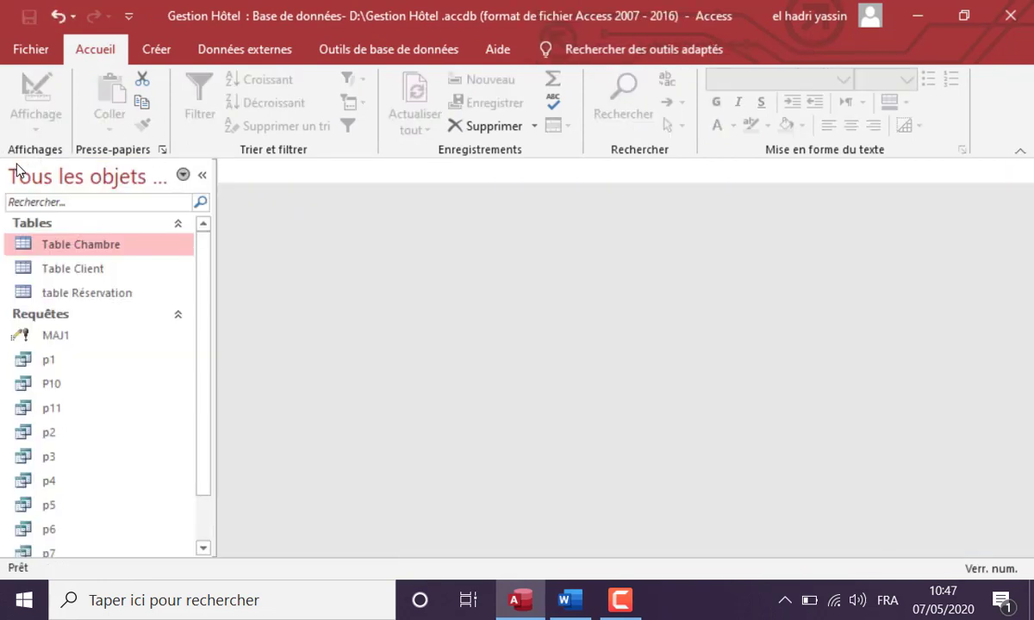
Step: Reopen the MAJ1 query in design view, start running it but decline the update, and close it
{"action": "left_click", "coordinate": [94, 343]}
{"action": "right_click", "coordinate": [96, 342]}
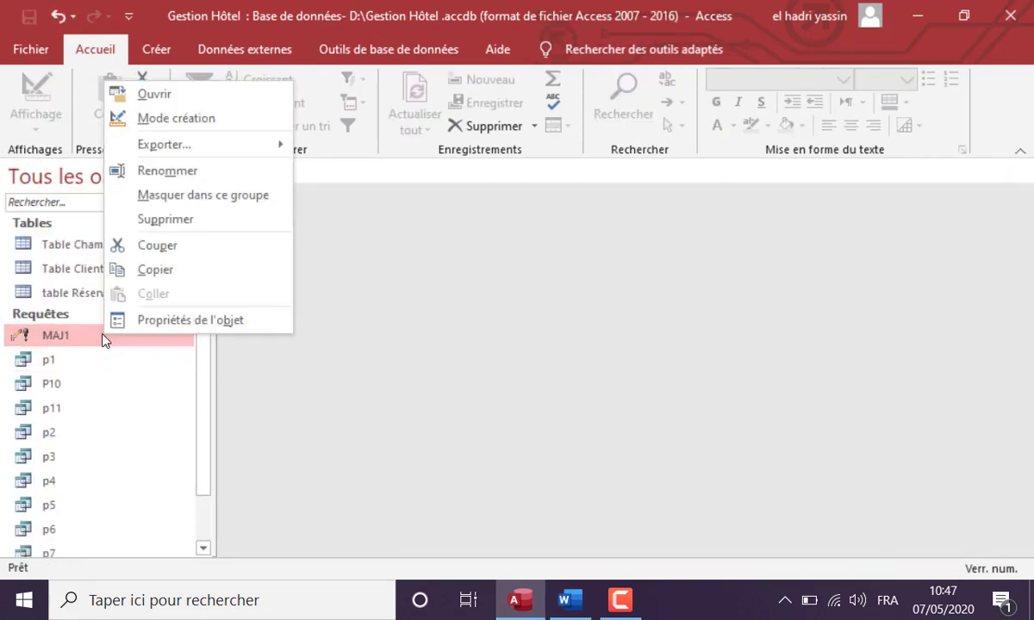
{"action": "left_click", "coordinate": [159, 115]}
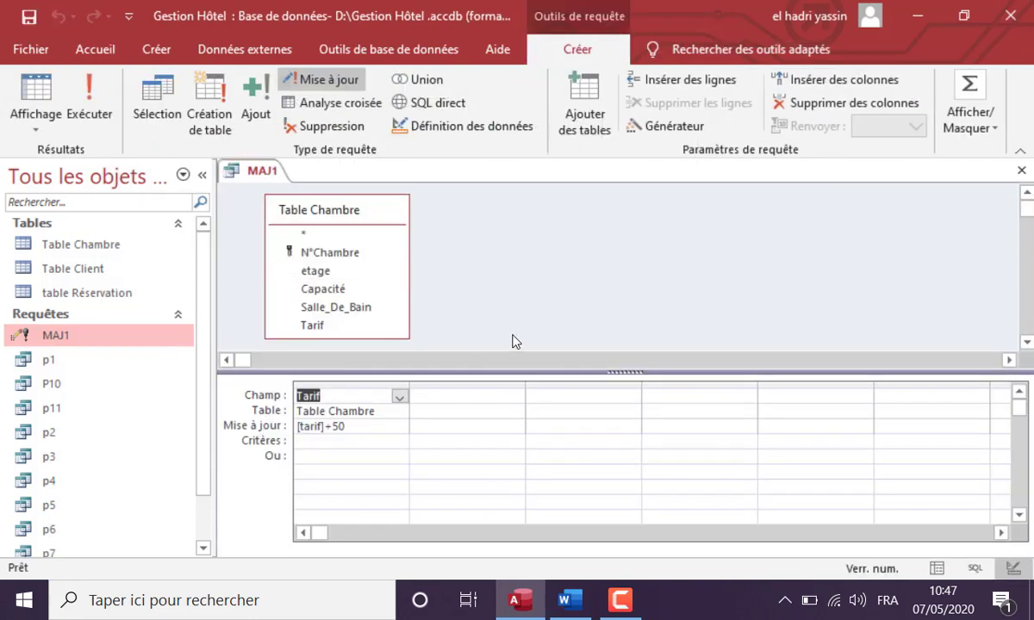
{"action": "left_click", "coordinate": [97, 96]}
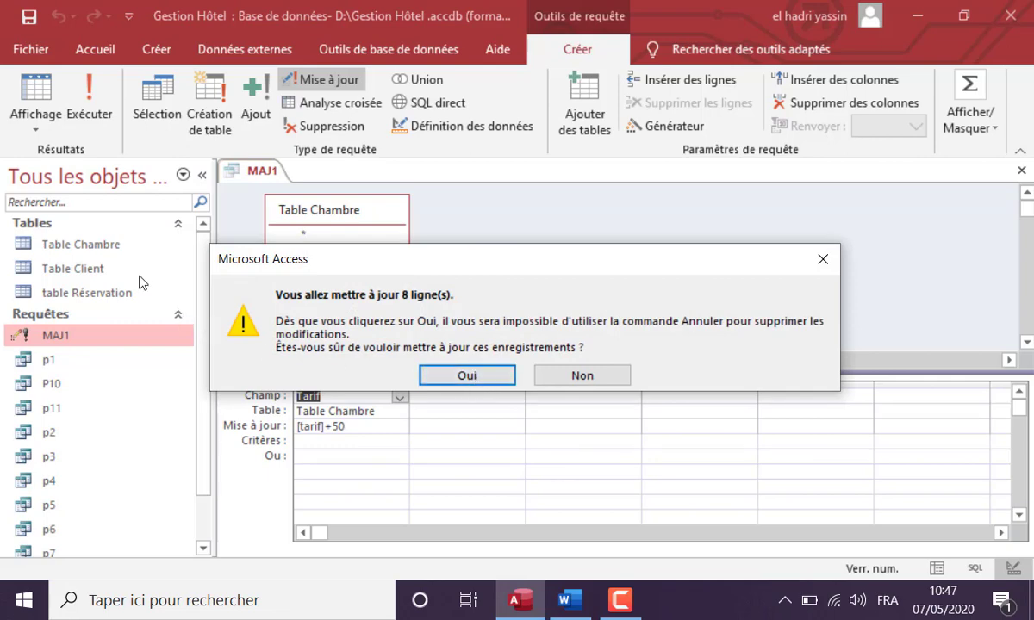
{"action": "left_click", "coordinate": [595, 379]}
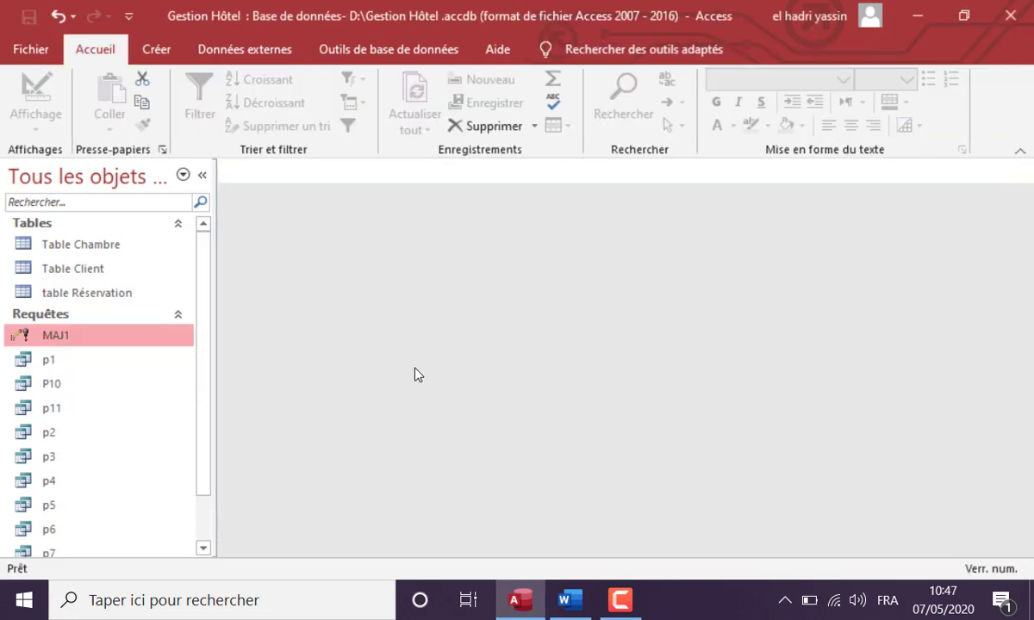
Step: Switch to the Word document, read update task 2 about the Suite capacity rates, and return to Access
{"action": "mouse_move", "coordinate": [561, 607]}
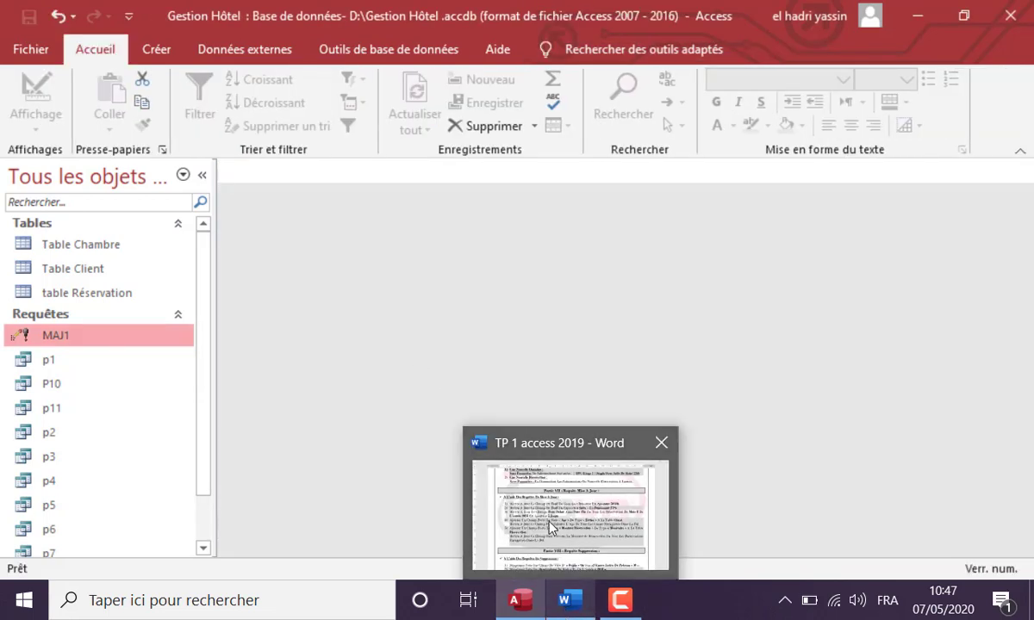
{"action": "left_click", "coordinate": [514, 489]}
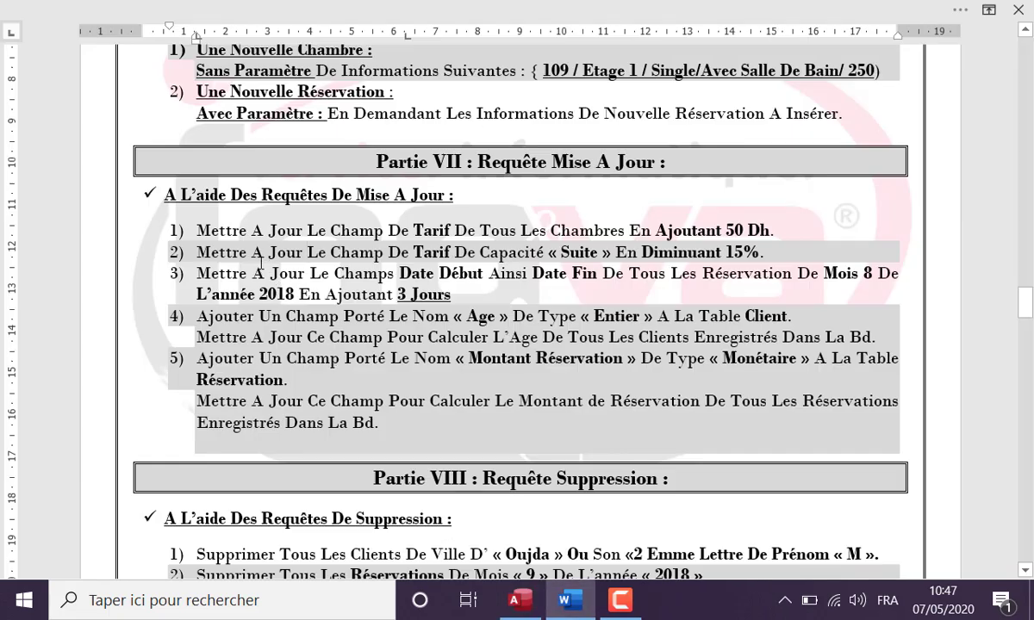
{"action": "left_click", "coordinate": [307, 250]}
{"action": "left_click", "coordinate": [520, 600]}
Step: Create a second query in design view based on Table Chambre
{"action": "left_click", "coordinate": [157, 50]}
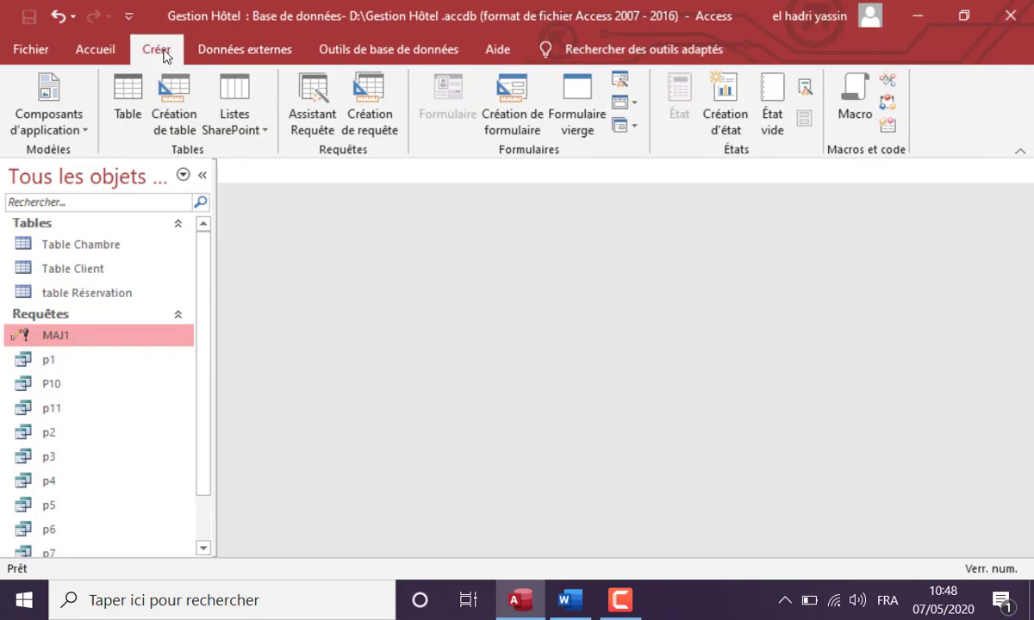
{"action": "left_click", "coordinate": [386, 112]}
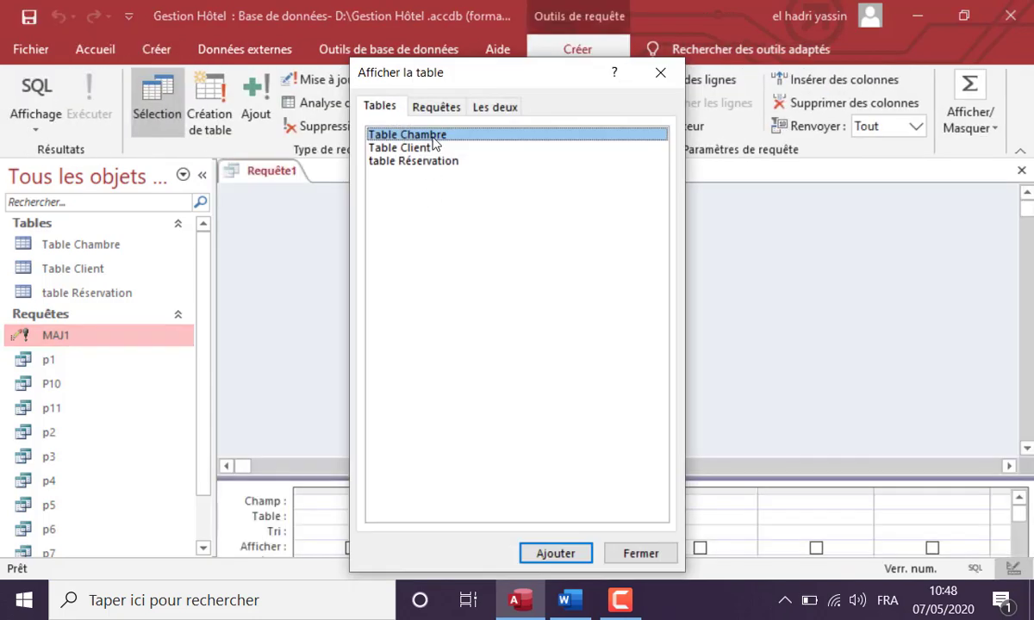
{"action": "double_click", "coordinate": [411, 136]}
{"action": "left_click", "coordinate": [655, 76]}
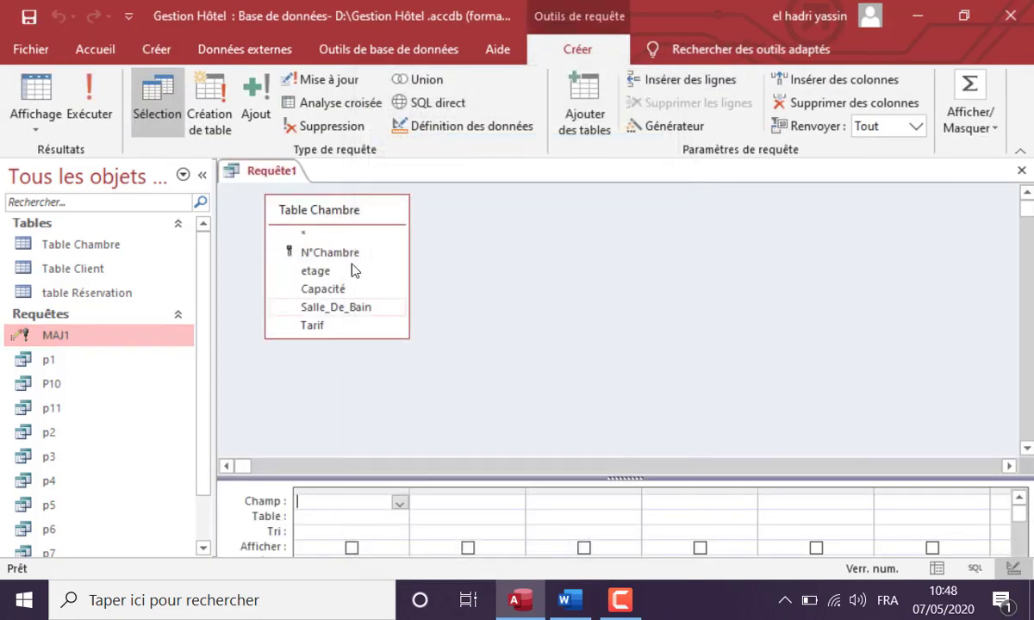
Step: Change the new query to an update query and add the Tarif and Capacité fields to its design grid
{"action": "left_click", "coordinate": [321, 79]}
{"action": "left_click_drag", "start_coordinate": [399, 475], "coordinate": [355, 397]}
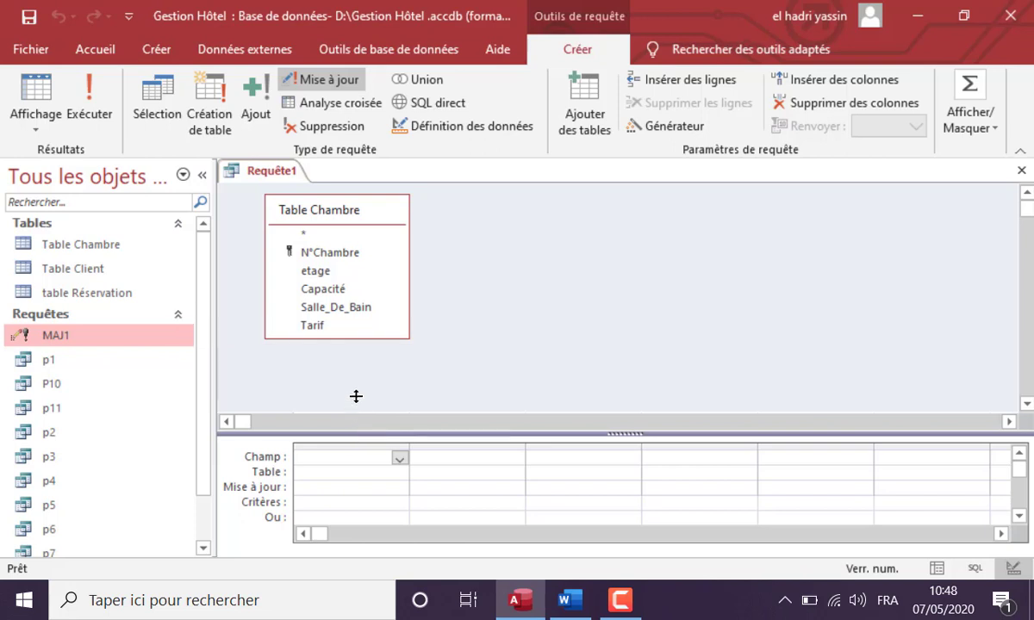
{"action": "left_click", "coordinate": [318, 327]}
{"action": "double_click", "coordinate": [319, 328]}
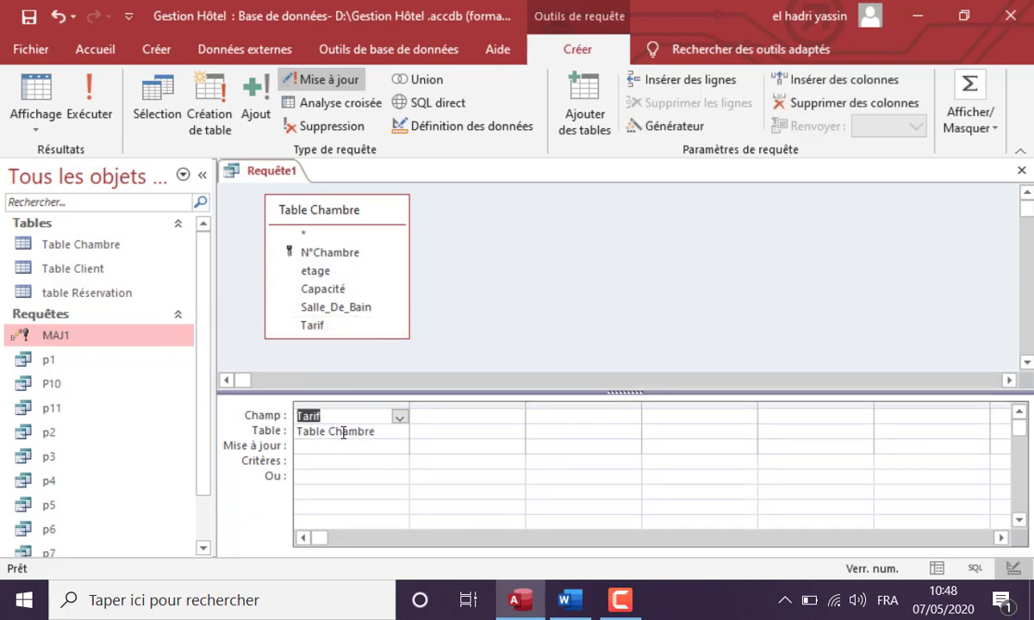
{"action": "double_click", "coordinate": [334, 291]}
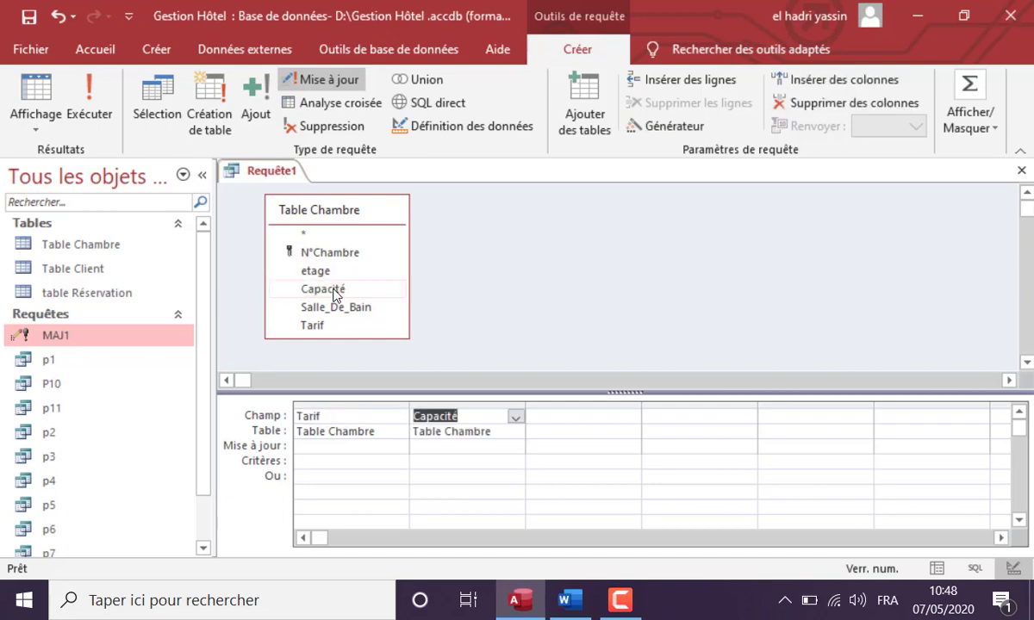
Step: Check the capacity names in Table Chambre, then close it and set the query's Capacité criterion to "suite"
{"action": "double_click", "coordinate": [144, 248]}
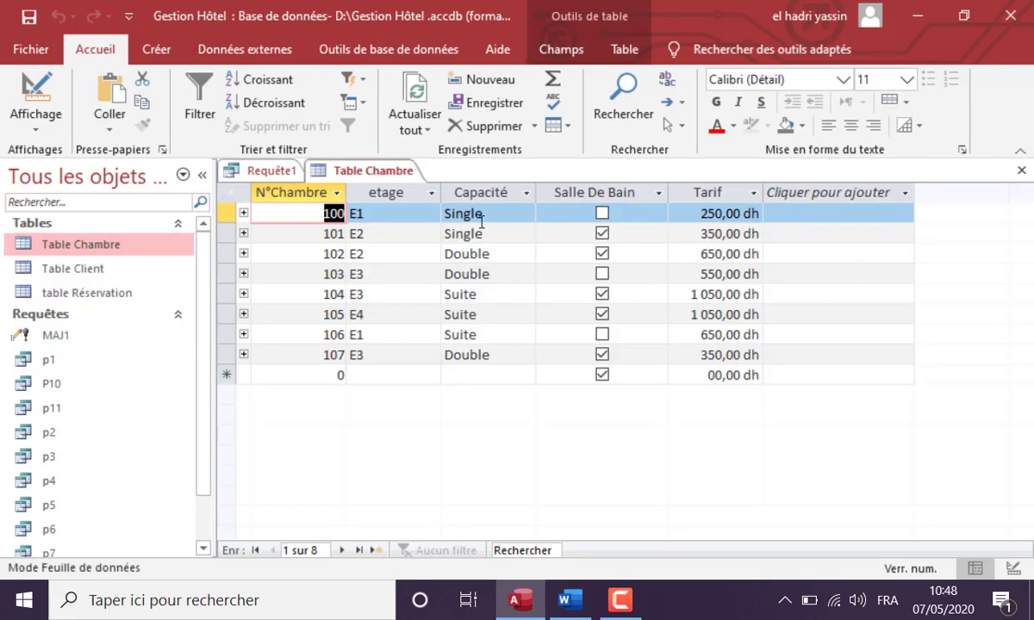
{"action": "left_click", "coordinate": [1021, 170]}
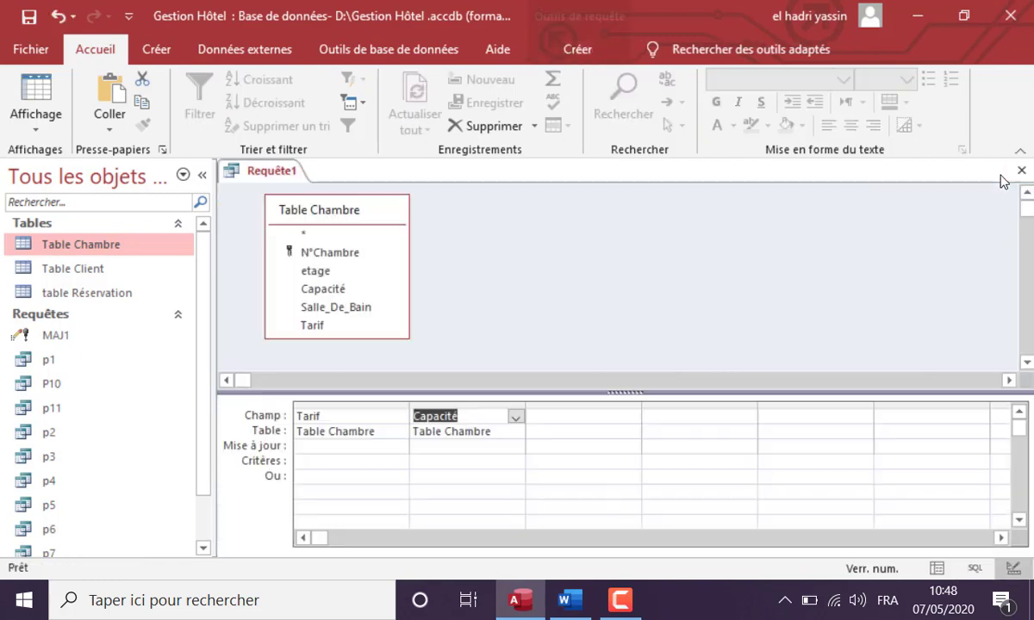
{"action": "left_click", "coordinate": [430, 463]}
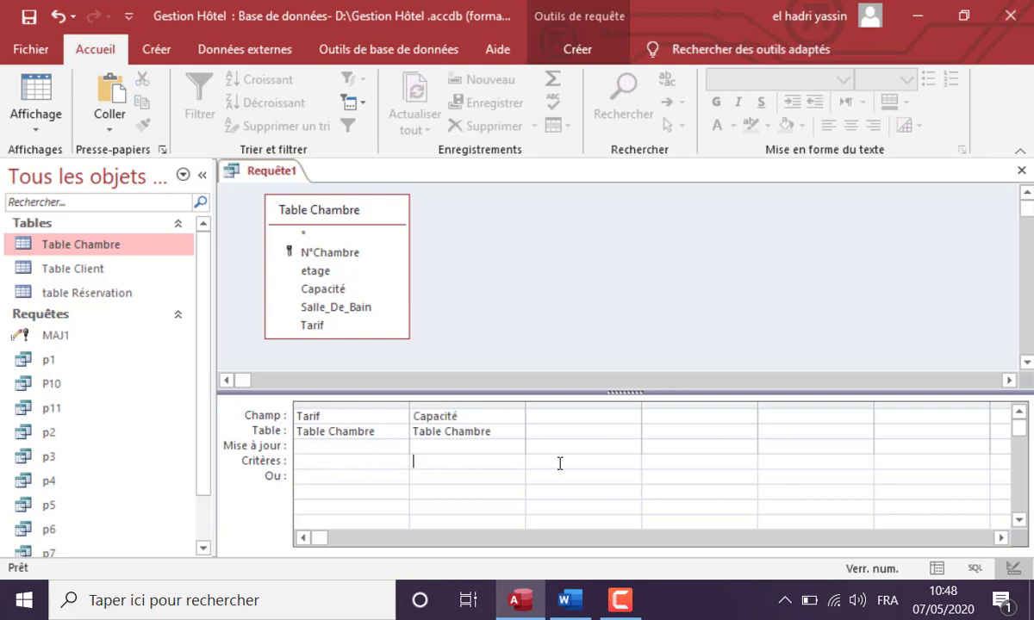
{"action": "type", "text": "suite"}
{"action": "left_click", "coordinate": [424, 479]}
Step: Set the update expression of the Tarif field to [tarif]-0,15*[tarif]
{"action": "left_click", "coordinate": [313, 448]}
{"action": "type", "text": "[tarif]-"}
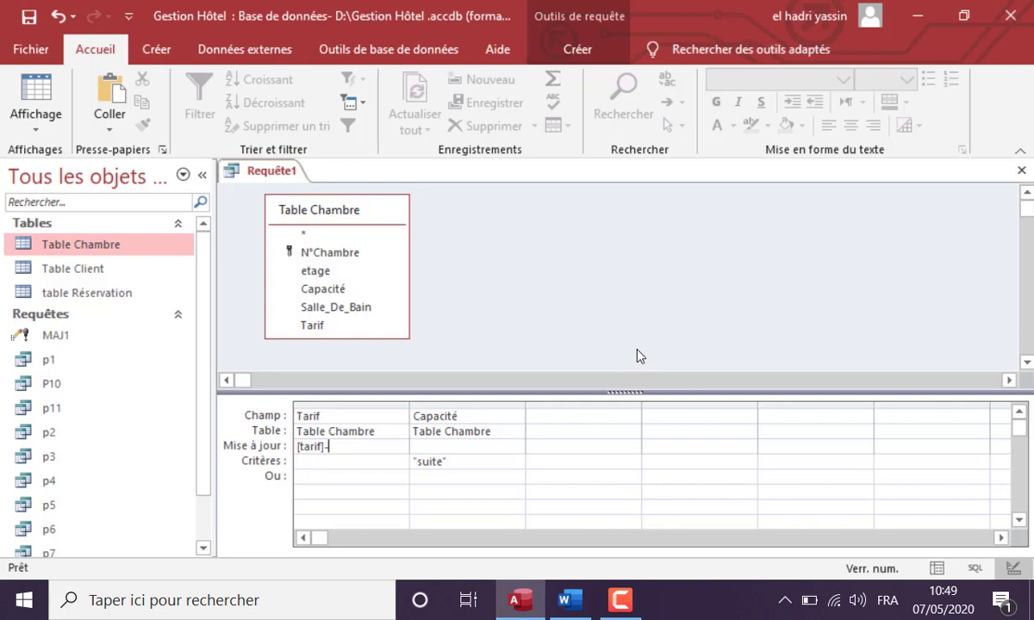
{"action": "type", "text": "0,15*[tarif"}
{"action": "left_click", "coordinate": [575, 50]}
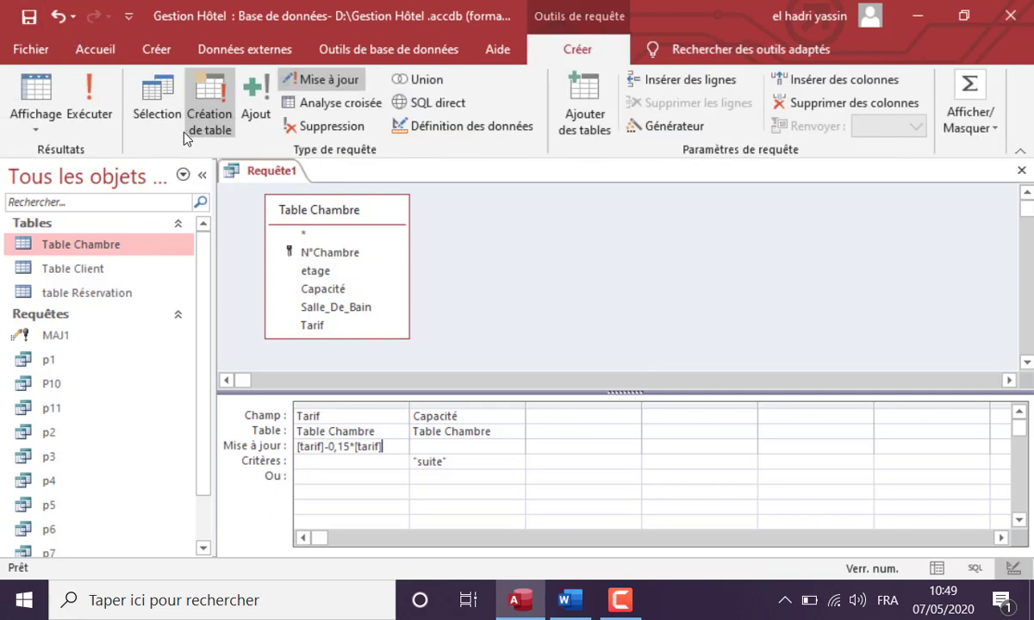
{"action": "left_click", "coordinate": [91, 121]}
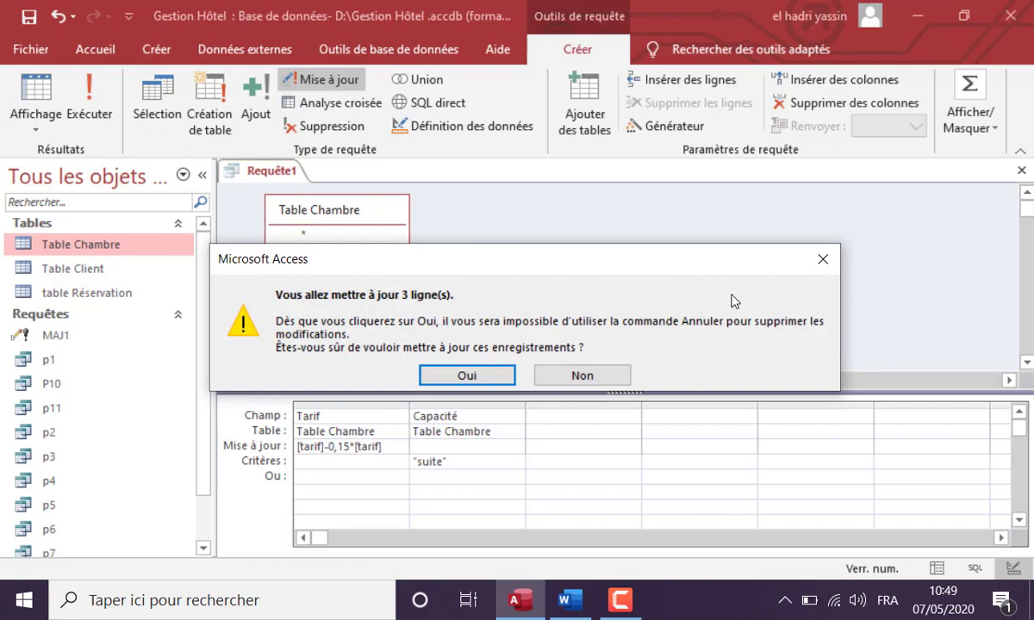
{"action": "left_click", "coordinate": [823, 258]}
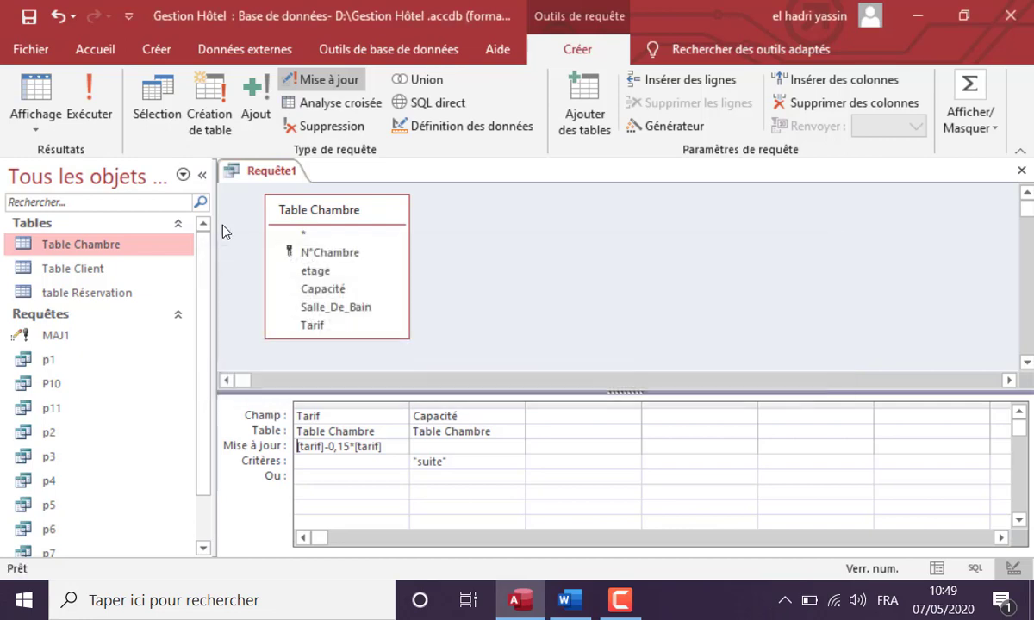
Step: Run the Suite rate update query and accept it, comparing the Tarif values in Table Chambre before and after
{"action": "double_click", "coordinate": [157, 250]}
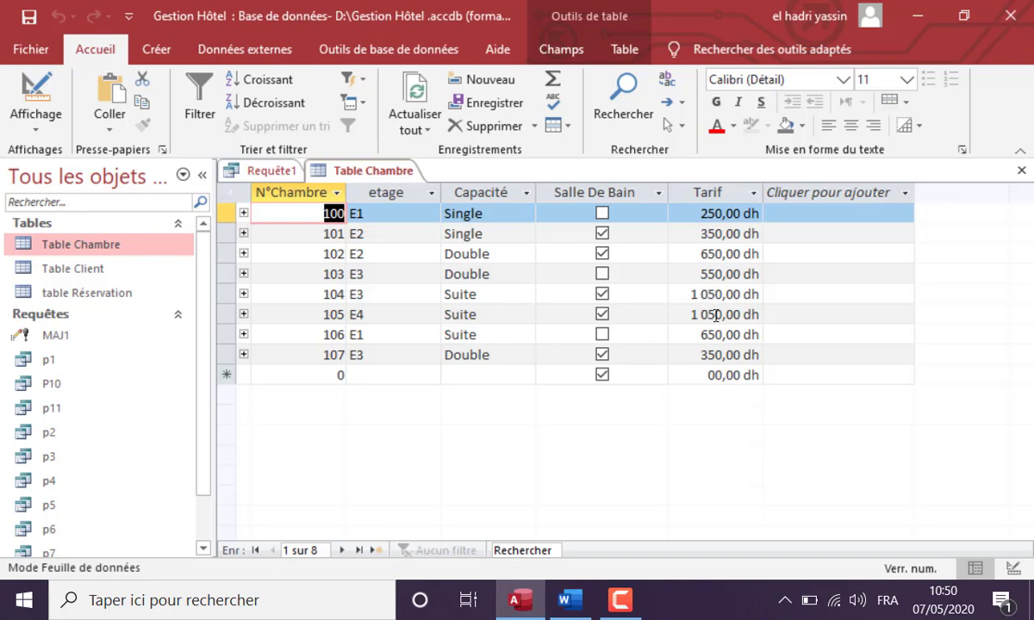
{"action": "left_click", "coordinate": [274, 171]}
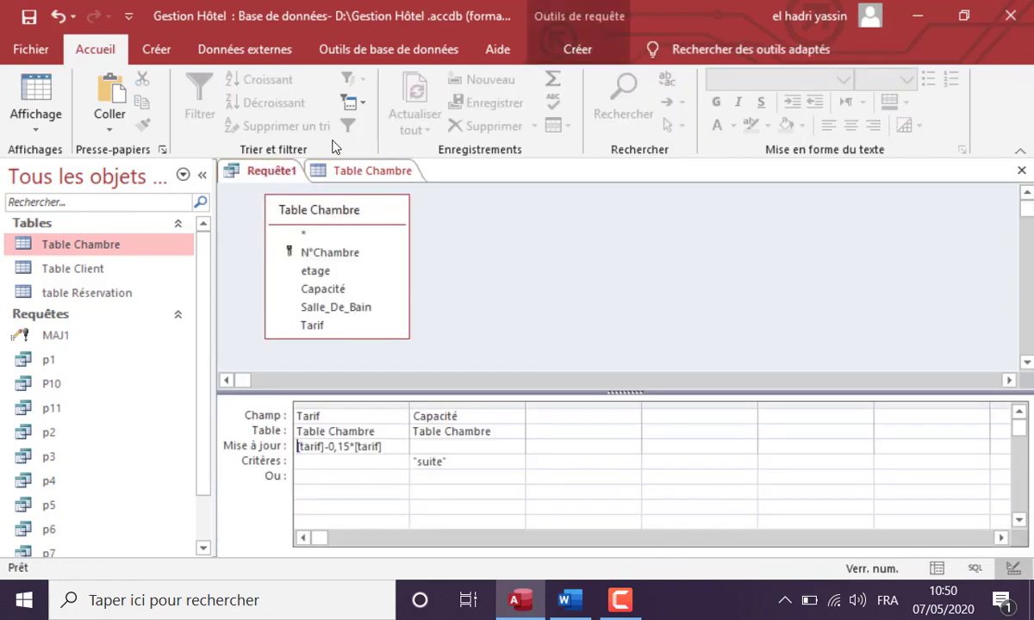
{"action": "left_click", "coordinate": [550, 48]}
{"action": "left_click", "coordinate": [91, 95]}
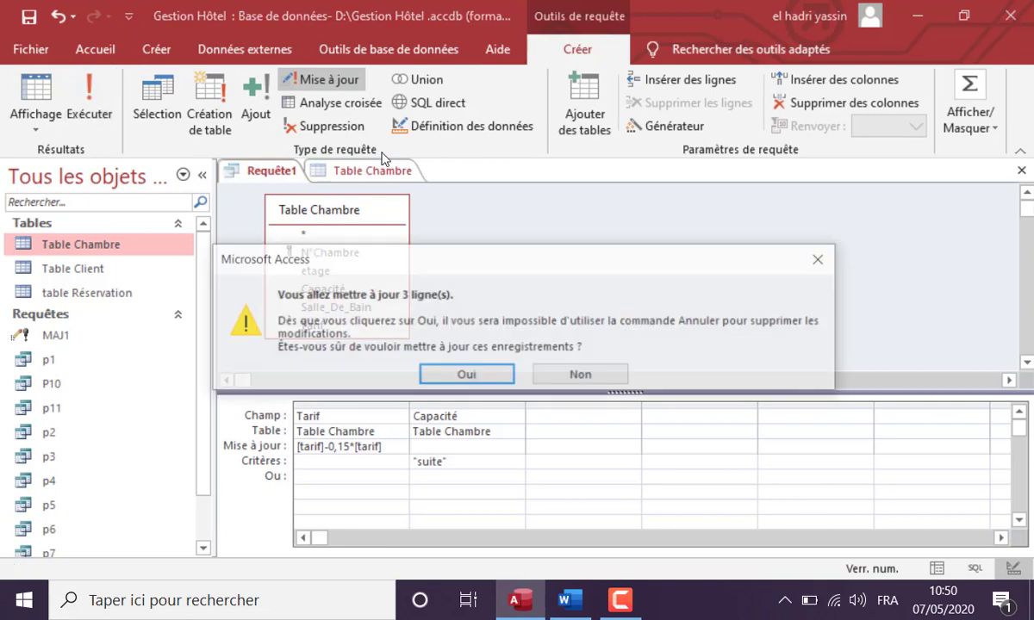
{"action": "left_click", "coordinate": [465, 375]}
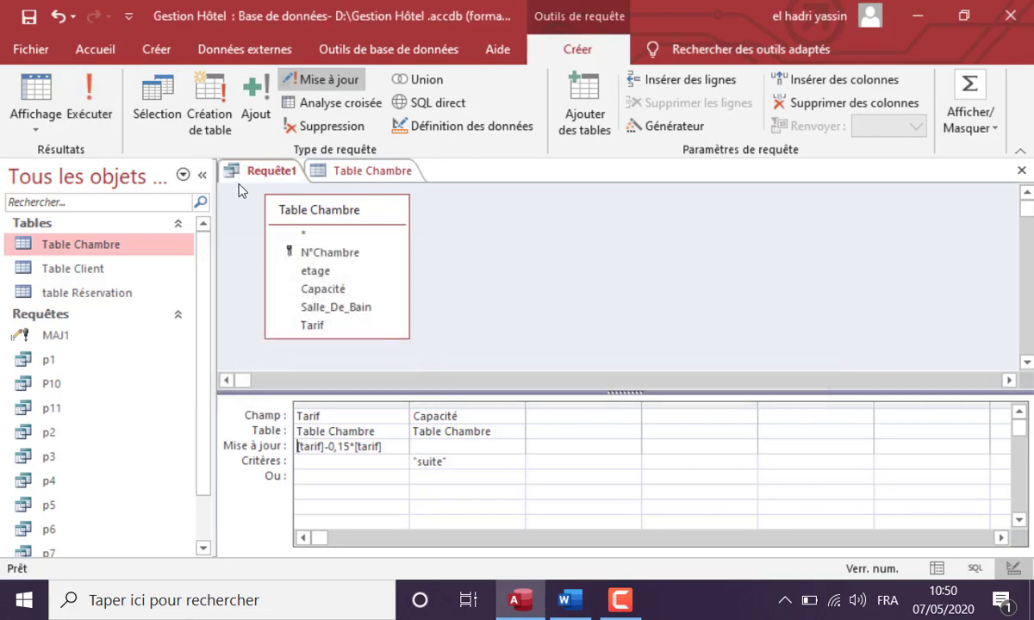
{"action": "left_click", "coordinate": [349, 172]}
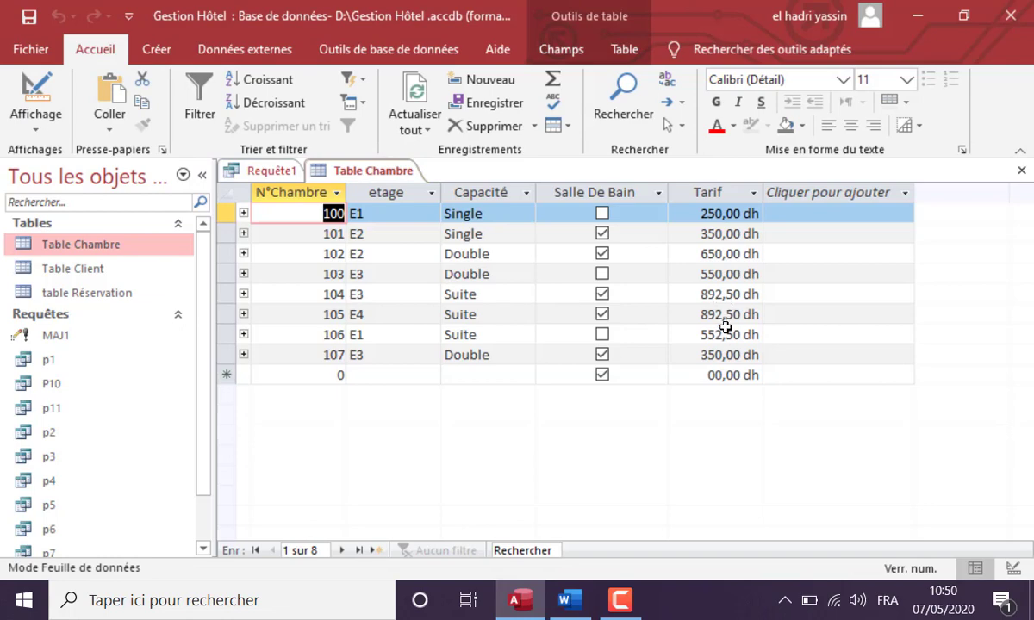
{"action": "left_click", "coordinate": [1023, 172]}
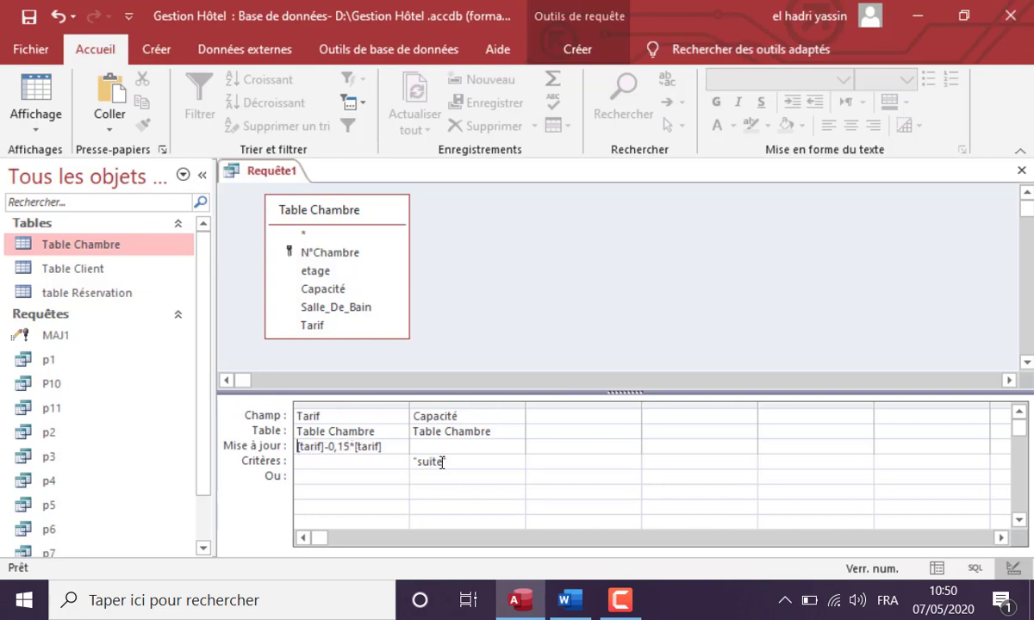
Step: Close the update query and save it under the name MAJ 2
{"action": "left_click", "coordinate": [1023, 176]}
{"action": "left_click", "coordinate": [439, 357]}
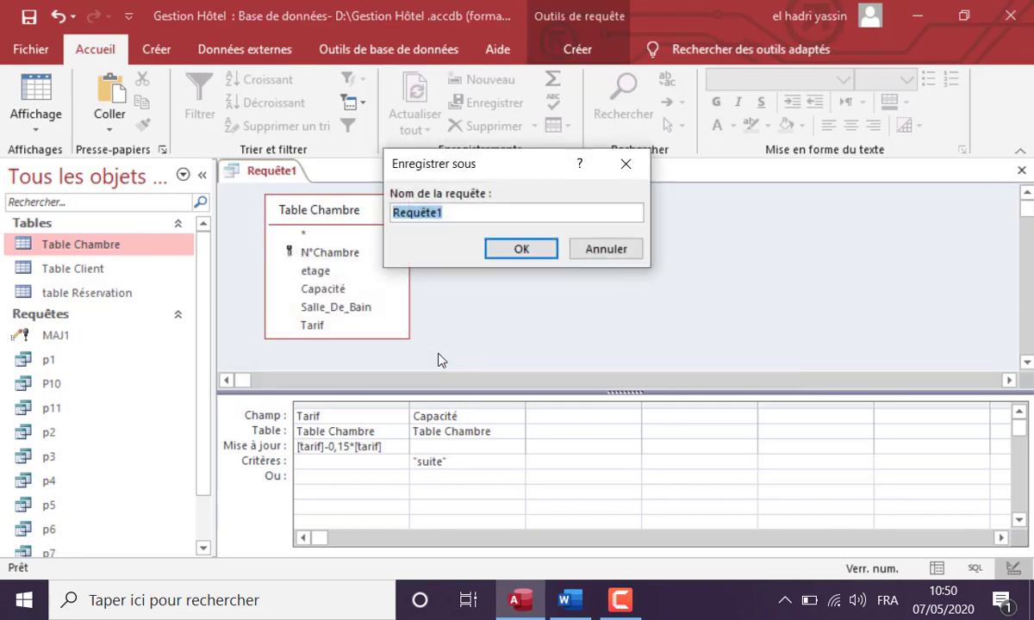
{"action": "type", "text": "MAJ 2"}
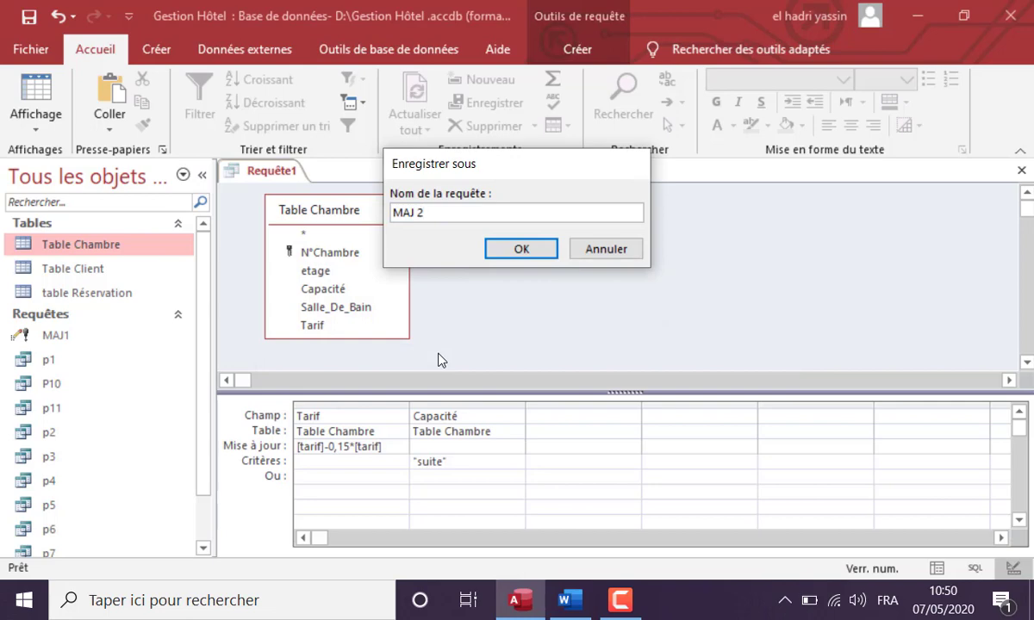
{"action": "key", "text": "Return"}
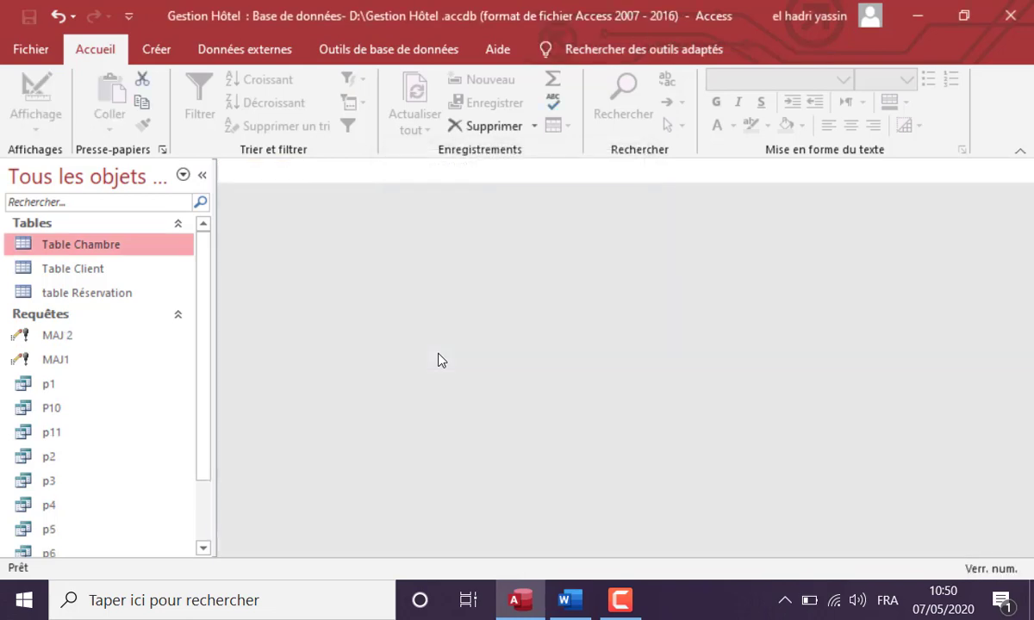
Step: Switch to the Word document, read update task 3, and correct "Le Champs" to "Les Champs" in it
{"action": "left_click", "coordinate": [588, 585]}
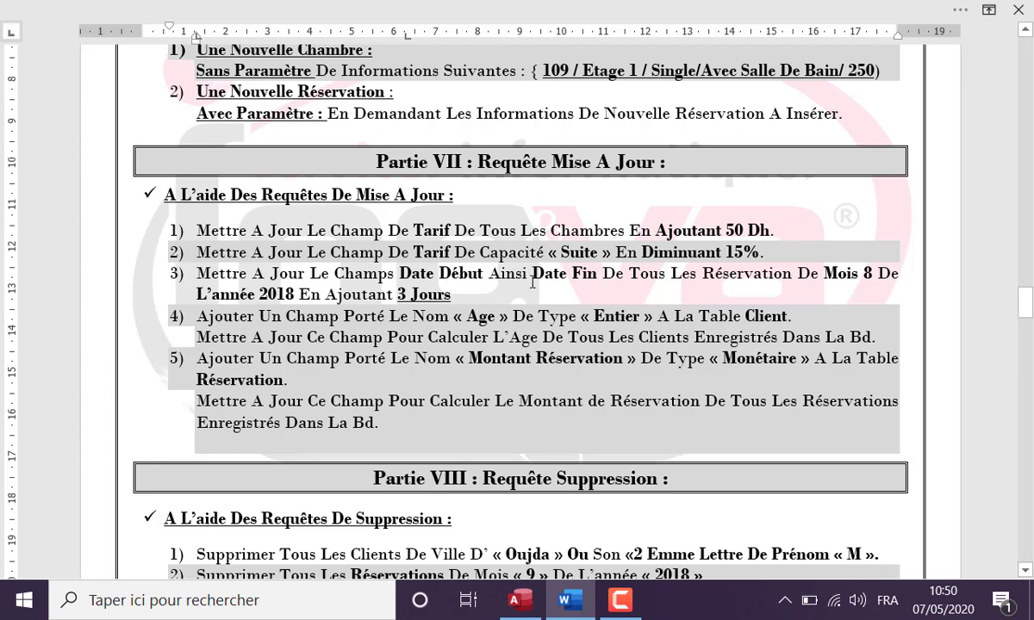
{"action": "left_click", "coordinate": [329, 273]}
{"action": "type", "text": "s"}
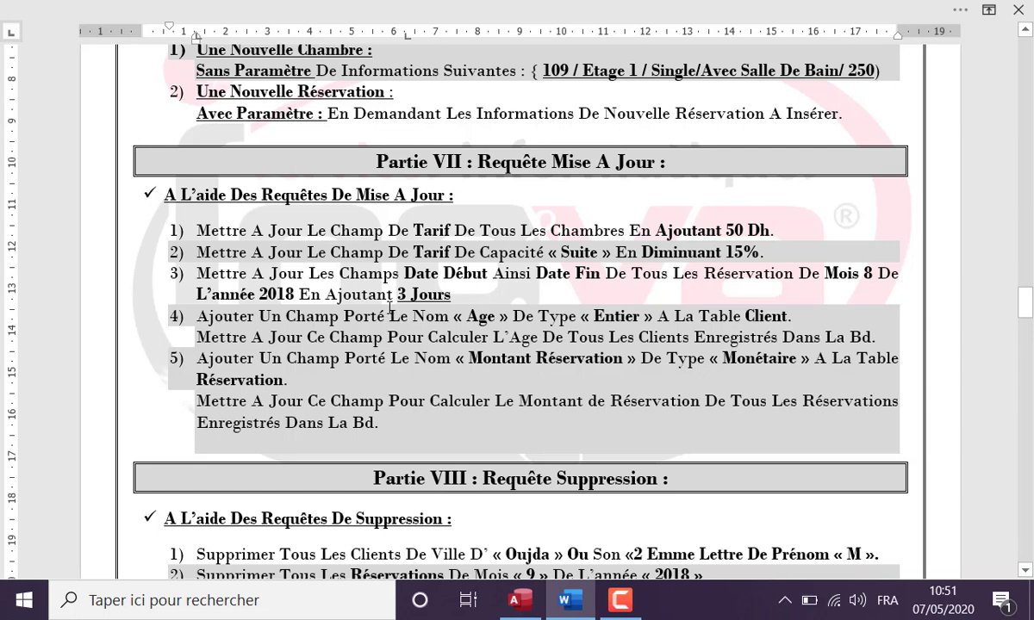
Step: Return to Access and create a new query in design view based on table Réservation
{"action": "left_click", "coordinate": [525, 600]}
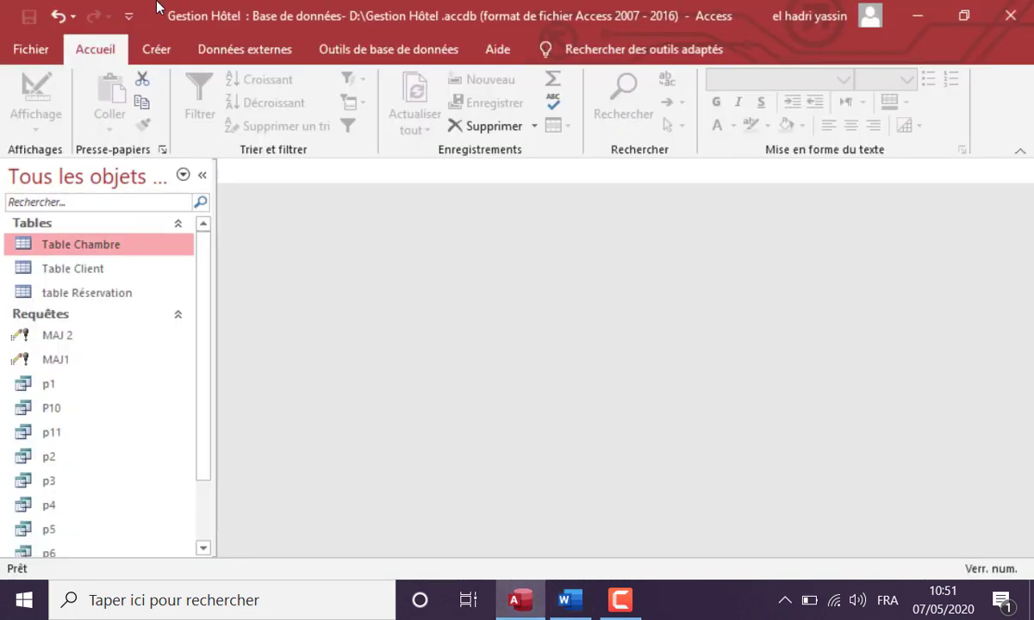
{"action": "left_click", "coordinate": [158, 49]}
{"action": "left_click", "coordinate": [358, 110]}
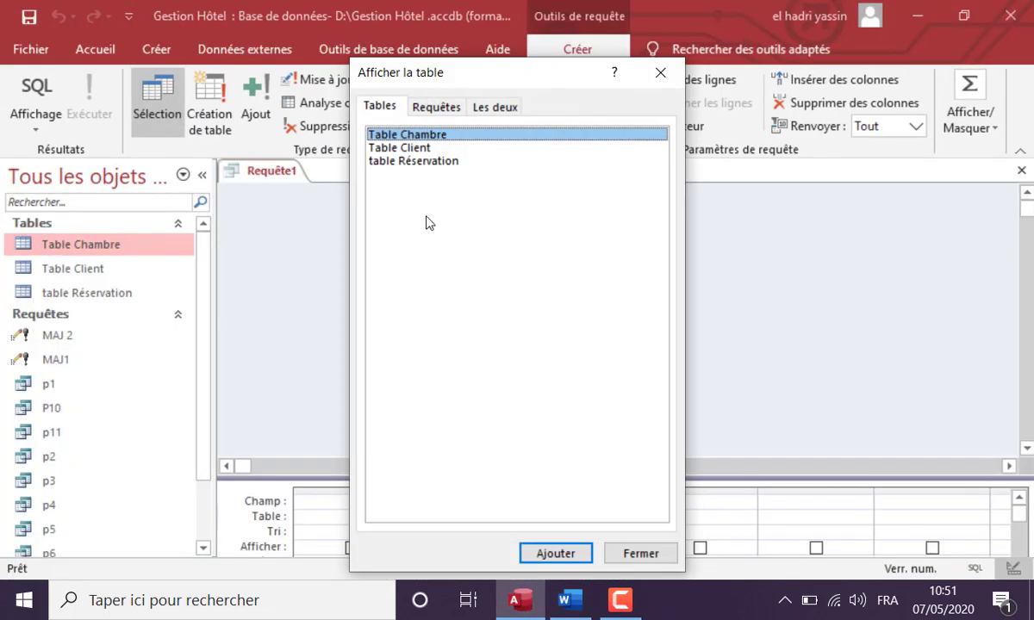
{"action": "double_click", "coordinate": [411, 161]}
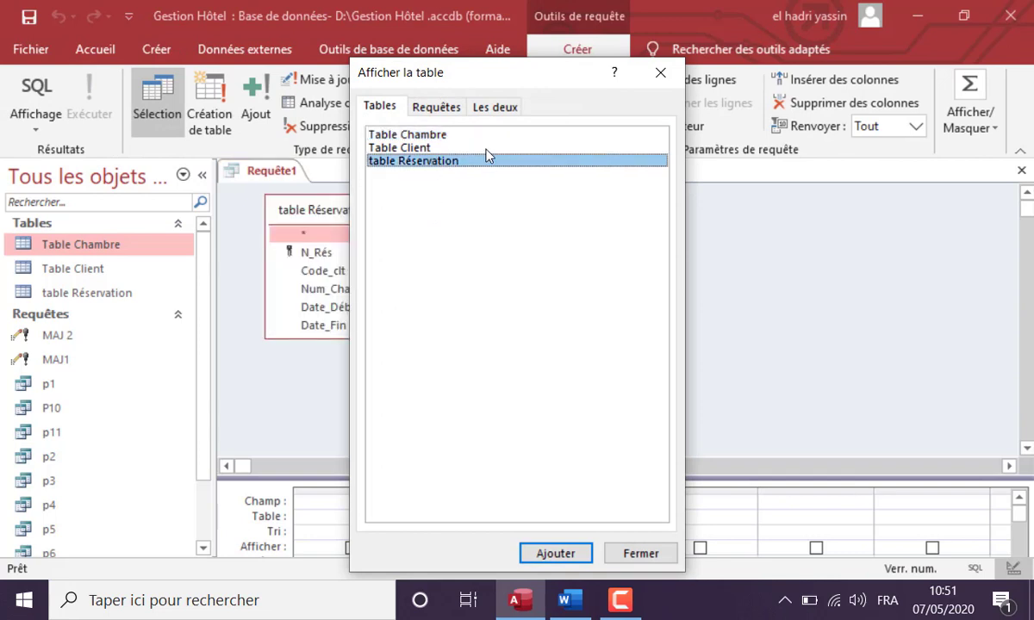
{"action": "left_click", "coordinate": [660, 72]}
Step: Add the Date_Début and Date_Fin fields to the design grid and change the query to an update query
{"action": "left_click_drag", "start_coordinate": [457, 476], "coordinate": [424, 402]}
{"action": "scroll", "coordinate": [397, 291], "scroll_direction": "down", "scroll_amount": 1}
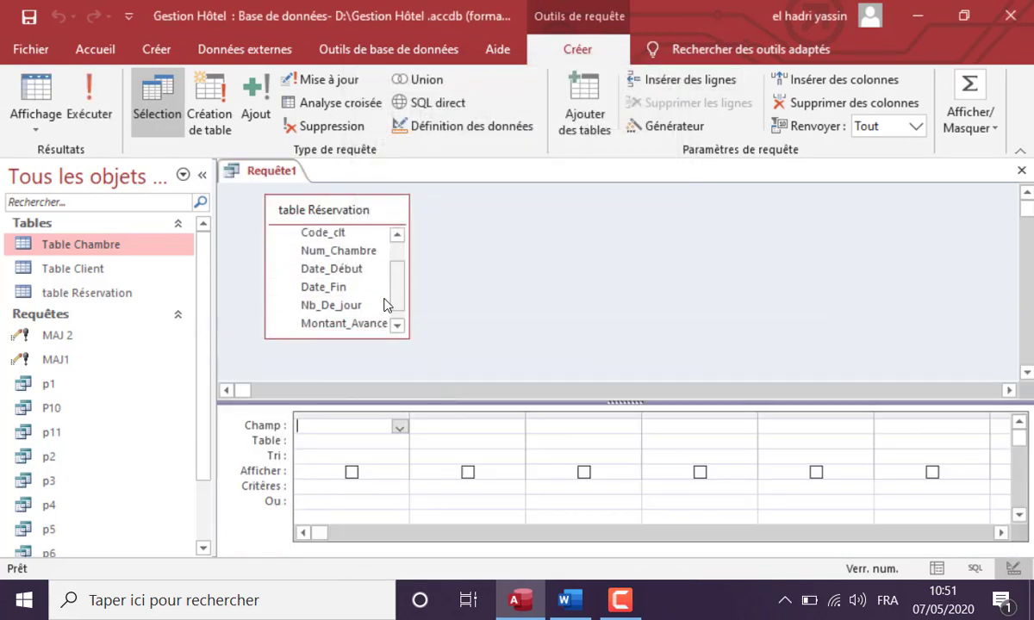
{"action": "double_click", "coordinate": [355, 274]}
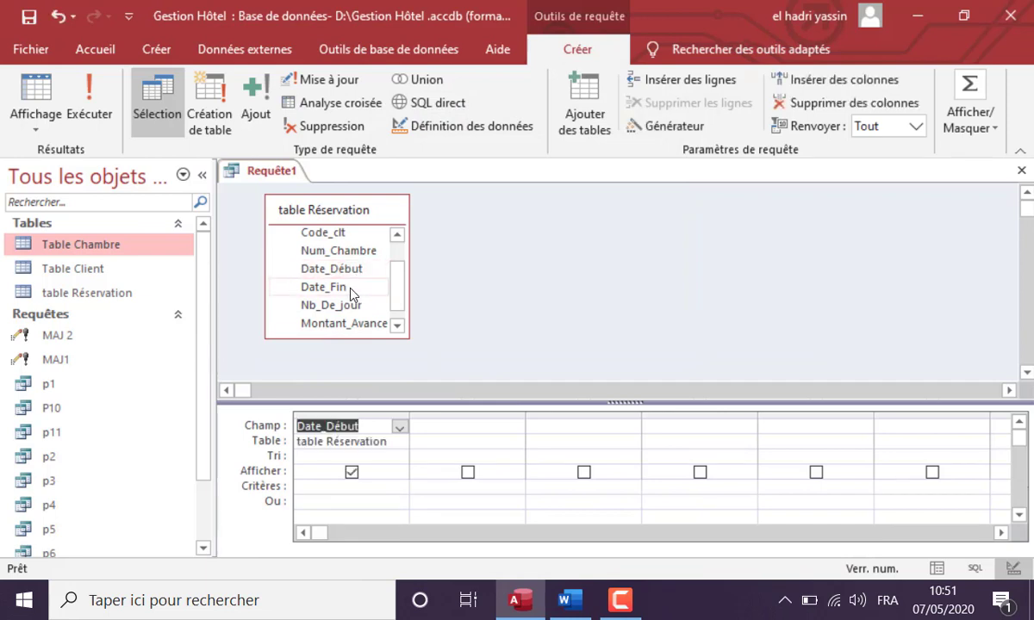
{"action": "double_click", "coordinate": [349, 288]}
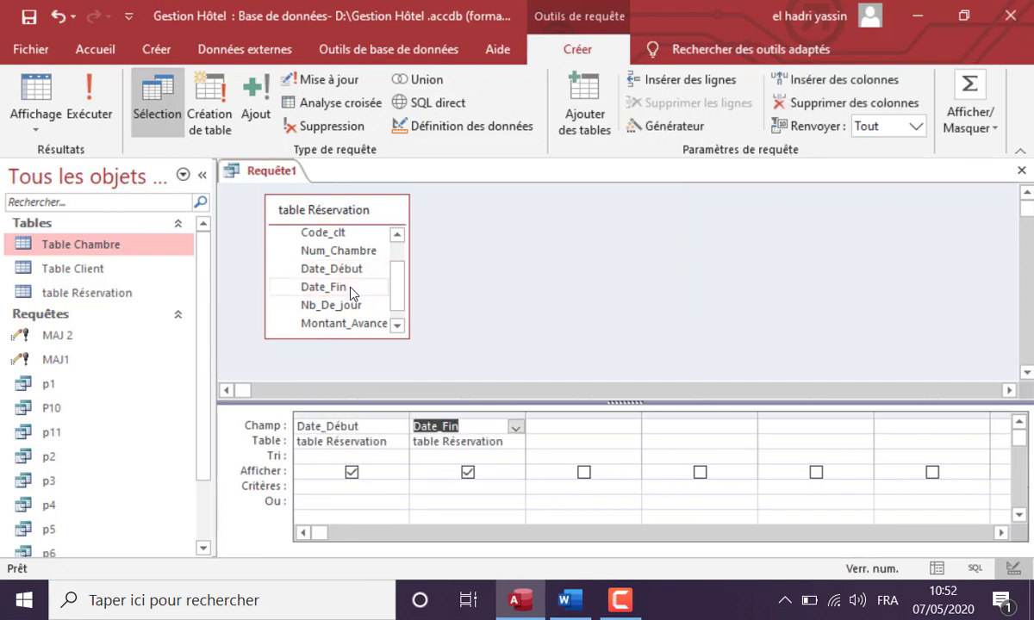
{"action": "left_click", "coordinate": [313, 83]}
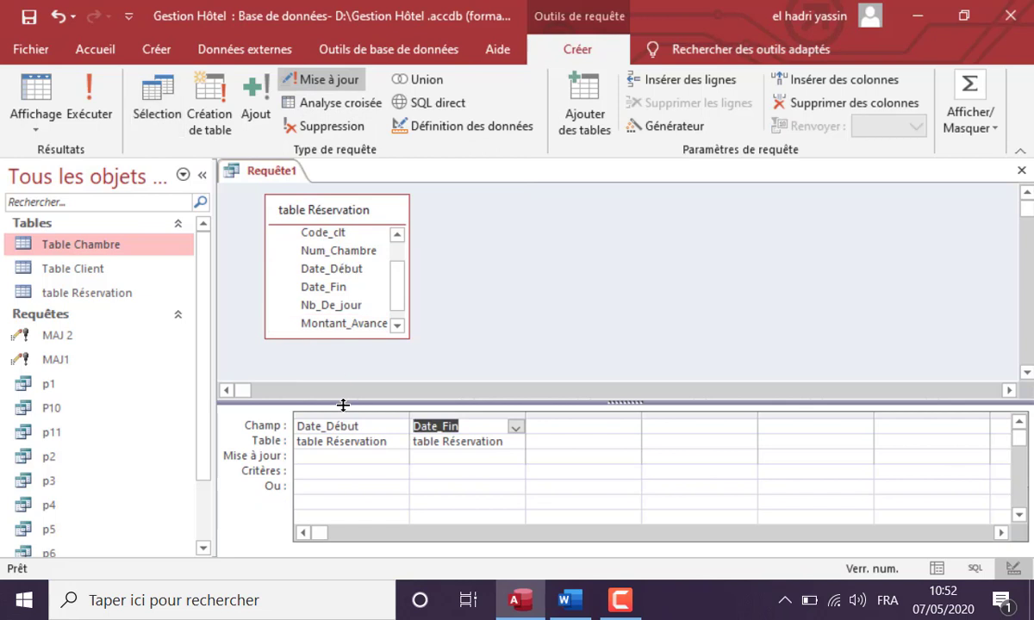
Step: Set the update expressions to [Date_Début]+3 for Date_Début and [Date_Fin]+3 for Date_Fin
{"action": "left_click_drag", "start_coordinate": [341, 404], "coordinate": [293, 397]}
{"action": "left_click", "coordinate": [334, 433]}
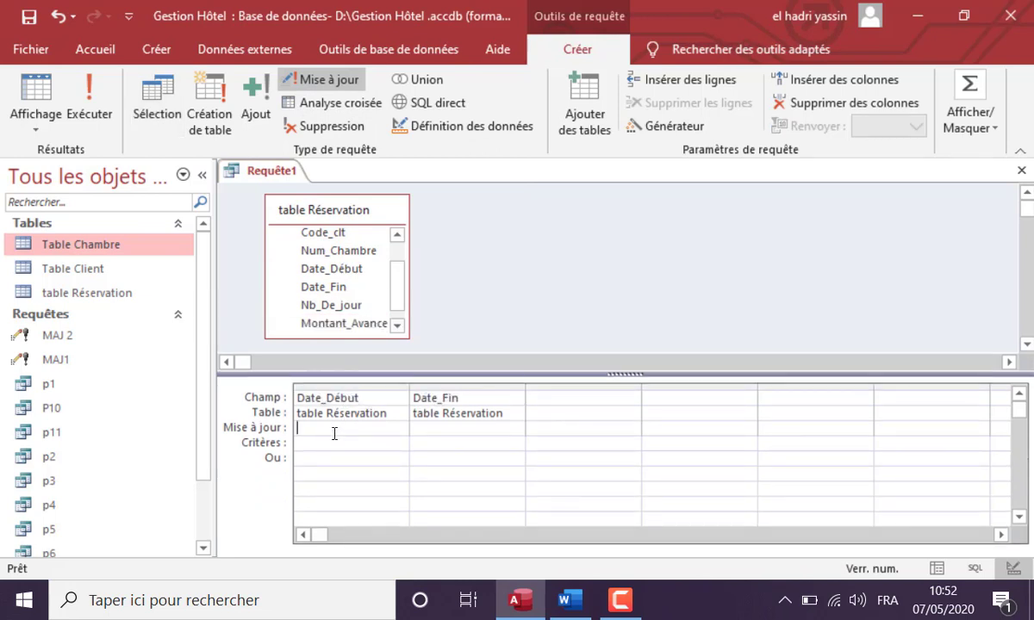
{"action": "type", "text": "[Date_Début]+3"}
{"action": "left_click_drag", "start_coordinate": [478, 397], "coordinate": [394, 402]}
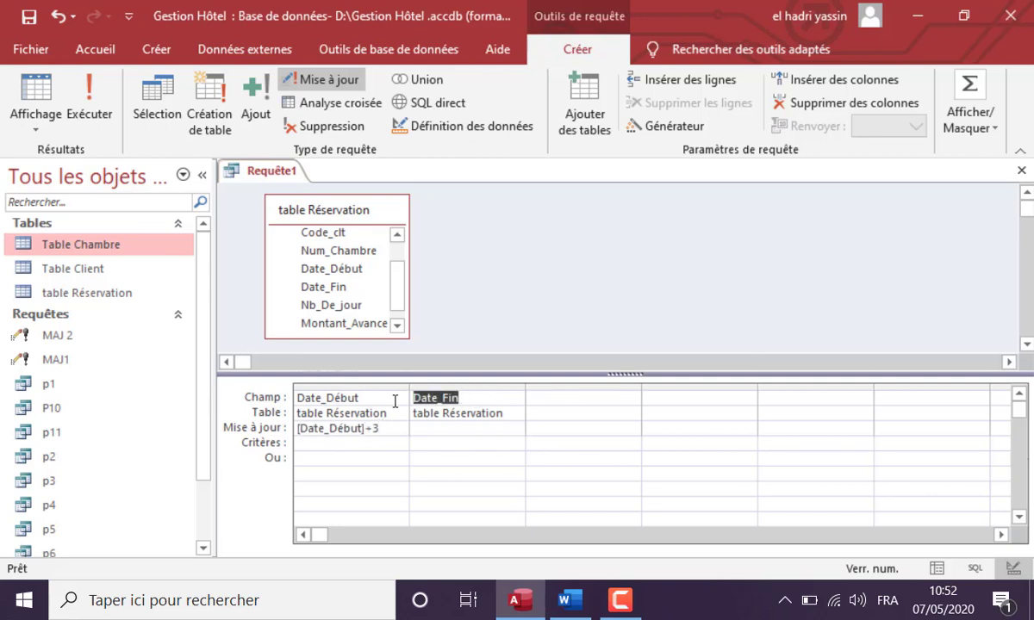
{"action": "left_click", "coordinate": [438, 429]}
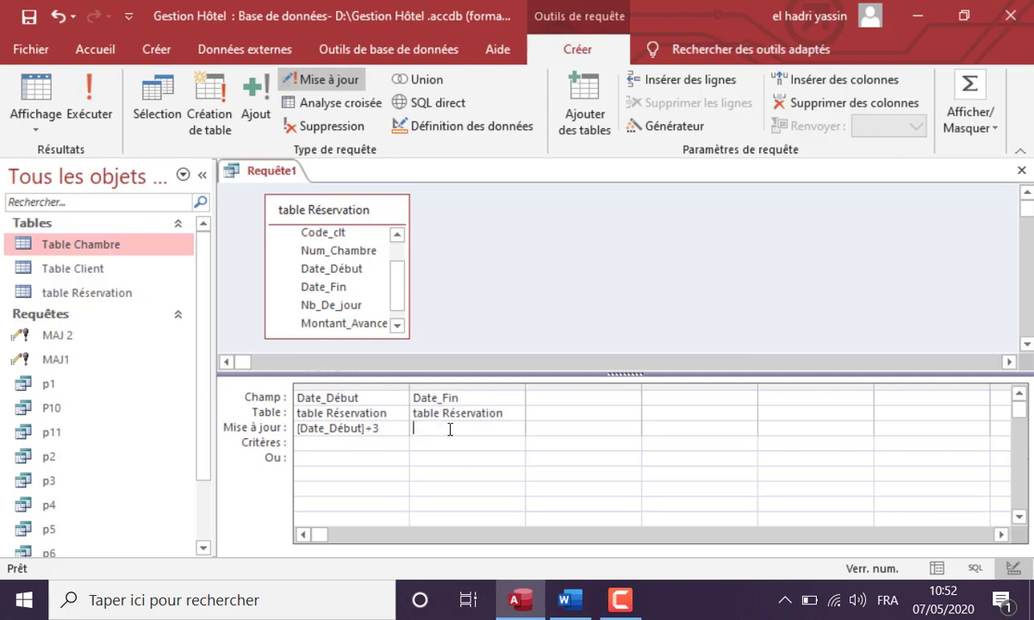
{"action": "type", "text": "[Date_Fin]+3"}
{"action": "left_click", "coordinate": [479, 461]}
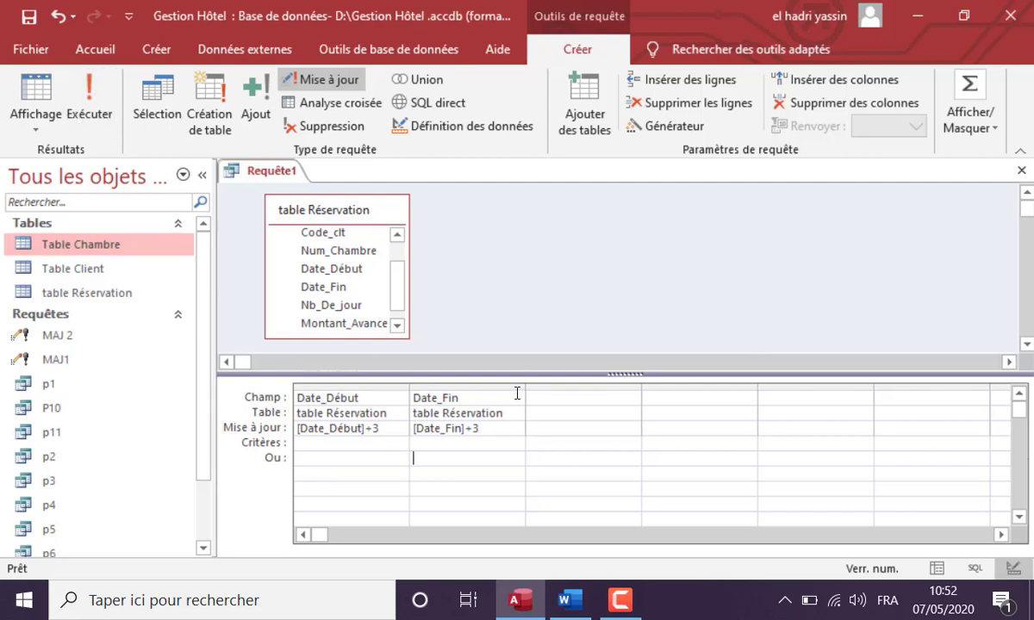
Step: Reread the month and year conditions of update task 3 in the Word document and return to Access
{"action": "left_click", "coordinate": [569, 601]}
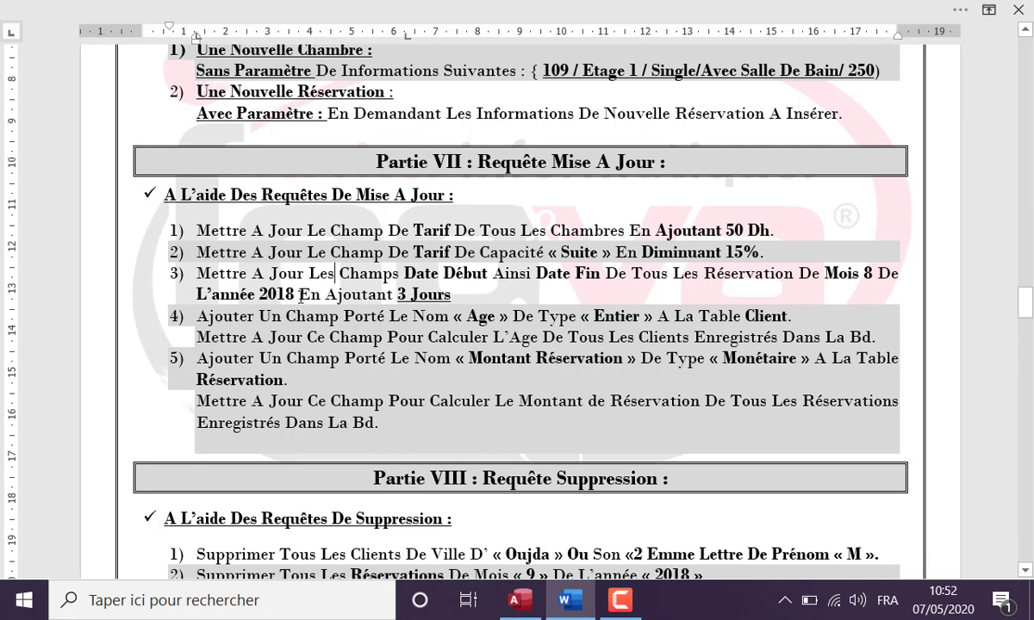
{"action": "mouse_move", "coordinate": [622, 603]}
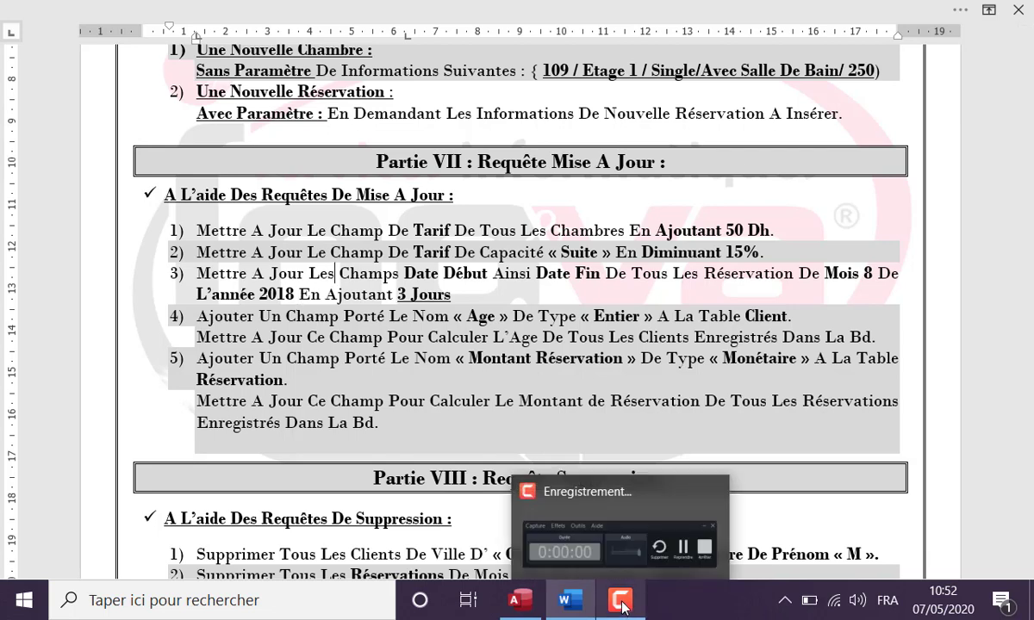
{"action": "left_click", "coordinate": [519, 600]}
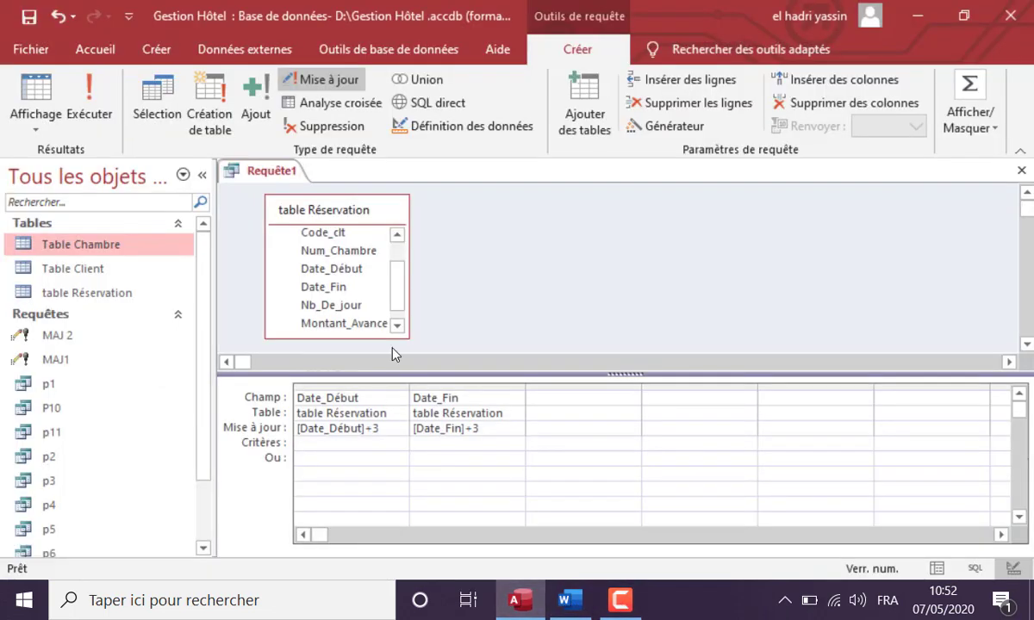
Step: Add Date_Début twice more to the design grid and turn the first copy into Mois([Date_Début]) with criterion 8
{"action": "double_click", "coordinate": [357, 270]}
{"action": "double_click", "coordinate": [357, 270]}
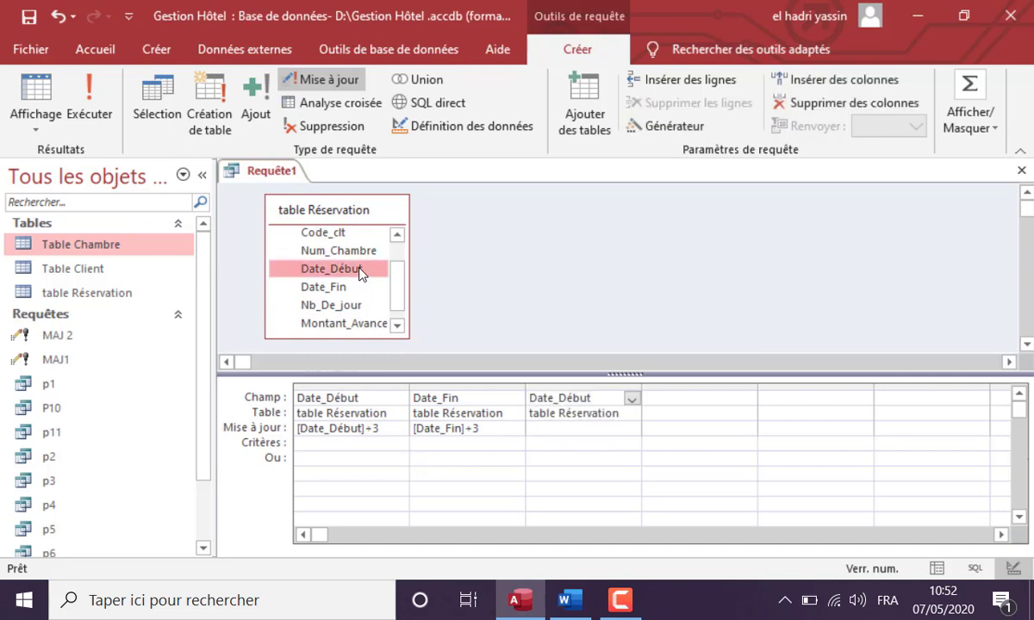
{"action": "left_click", "coordinate": [531, 398]}
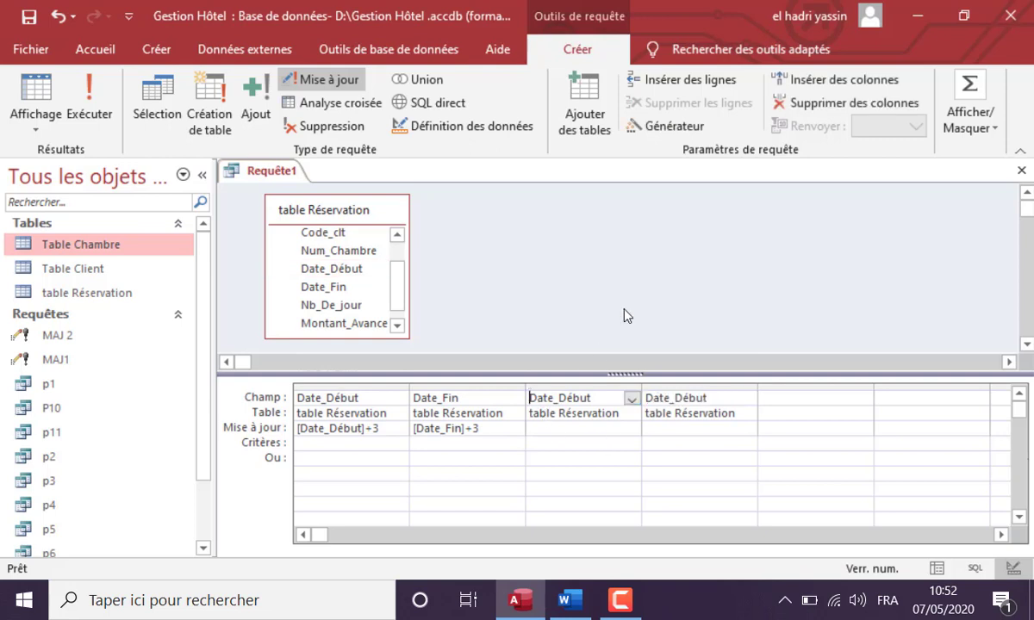
{"action": "type", "text": "Mois("}
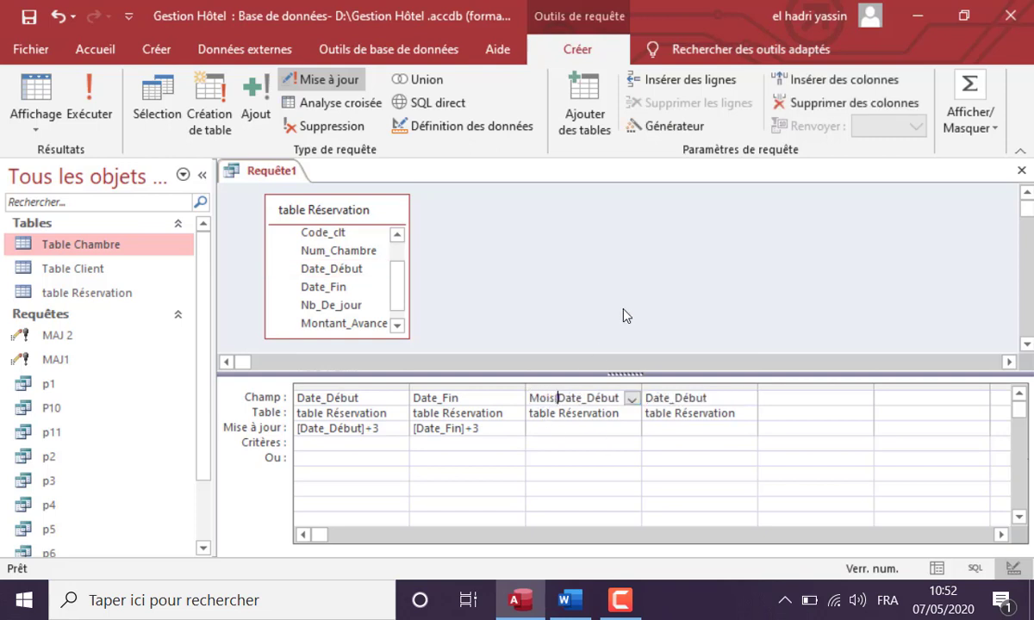
{"action": "left_click", "coordinate": [621, 399]}
{"action": "type", "text": ")"}
{"action": "left_click", "coordinate": [556, 443]}
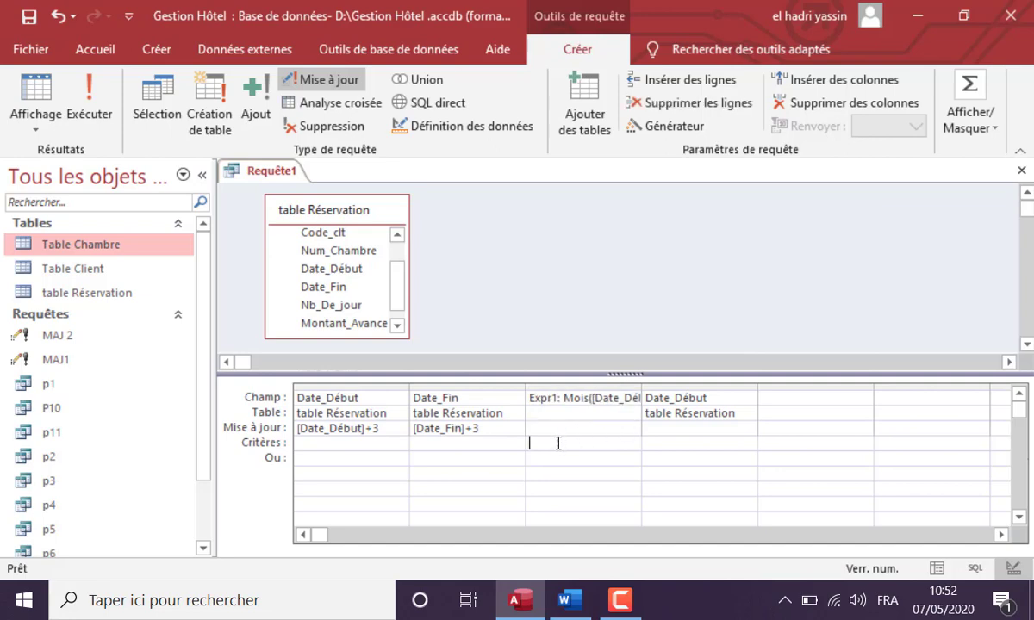
{"action": "type", "text": "8"}
Step: Wrap the remaining extra Date_Début field in the Année function and give it the criterion 2018
{"action": "left_click", "coordinate": [646, 401]}
{"action": "type", "text": "Année("}
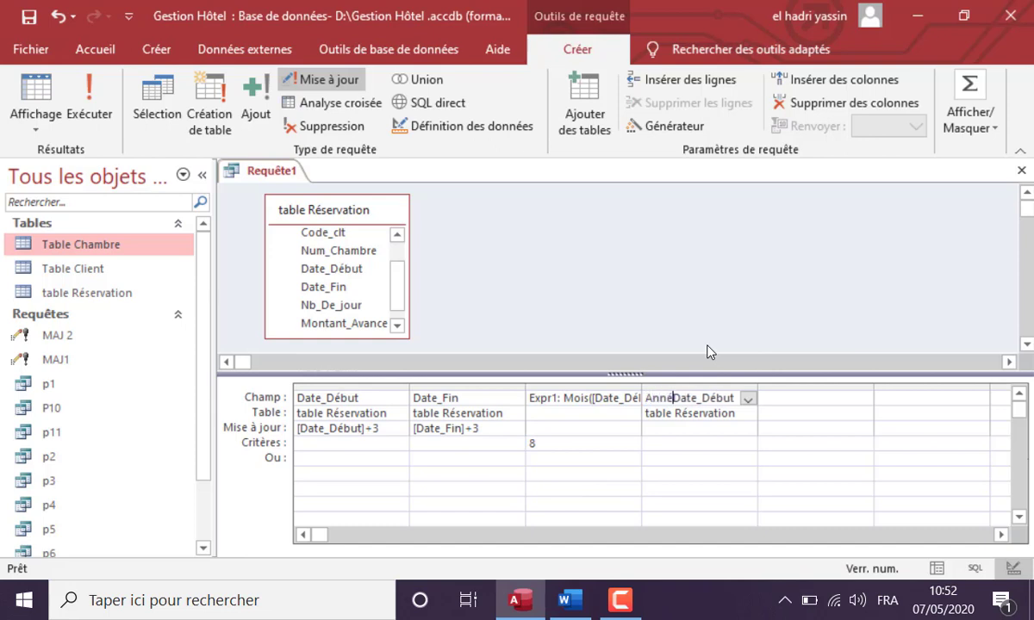
{"action": "left_click", "coordinate": [784, 394]}
{"action": "left_click", "coordinate": [786, 275]}
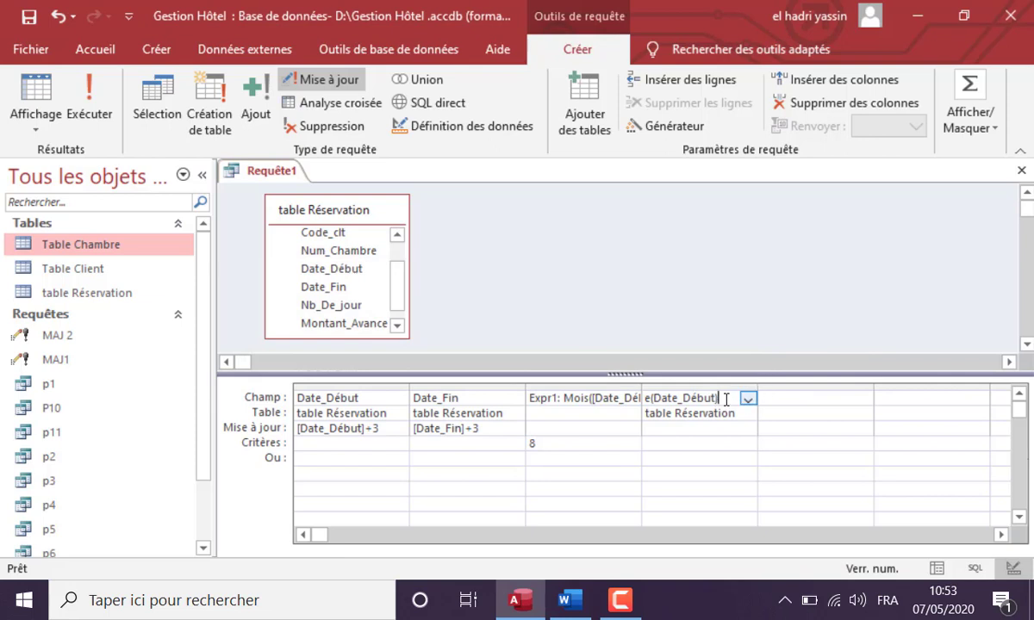
{"action": "left_click", "coordinate": [700, 440]}
{"action": "type", "text": "2"}
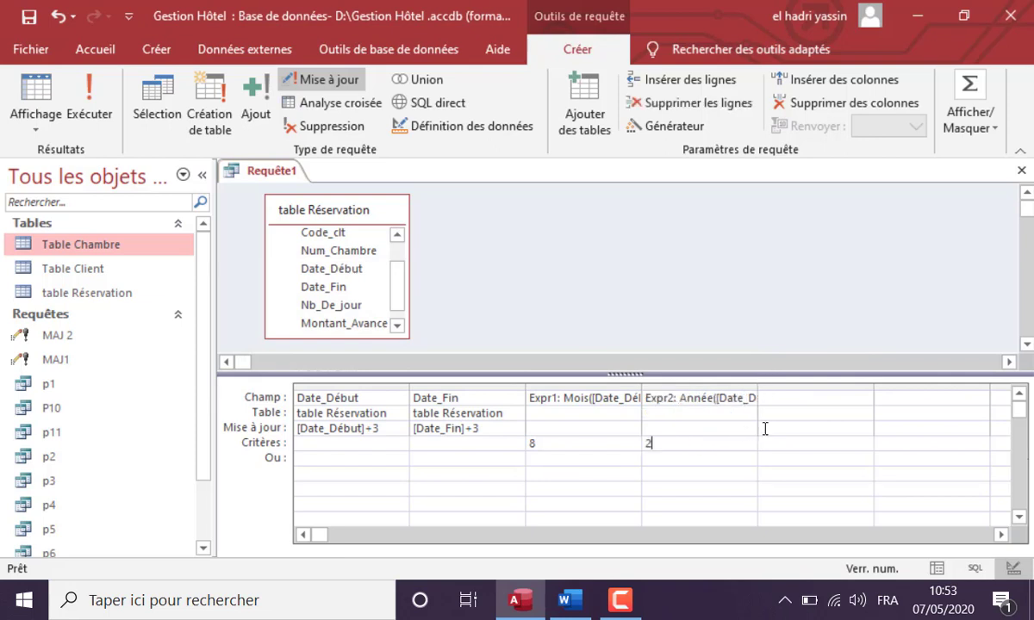
{"action": "type", "text": "018"}
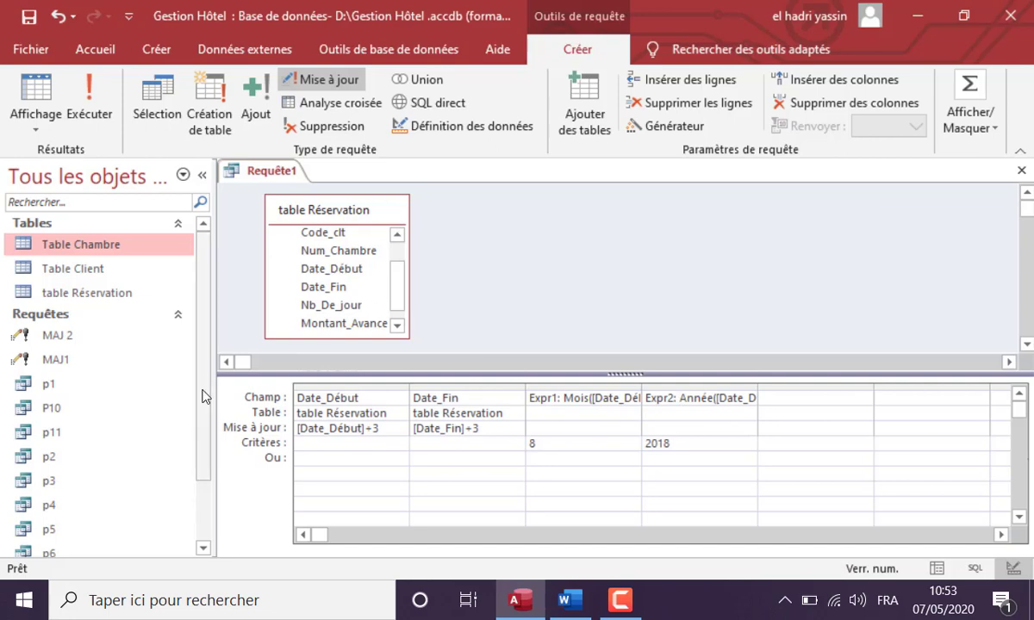
Step: Open table Réservation and highlight the August 2018 reservations to examine their start and end dates
{"action": "left_click", "coordinate": [133, 297]}
{"action": "double_click", "coordinate": [134, 295]}
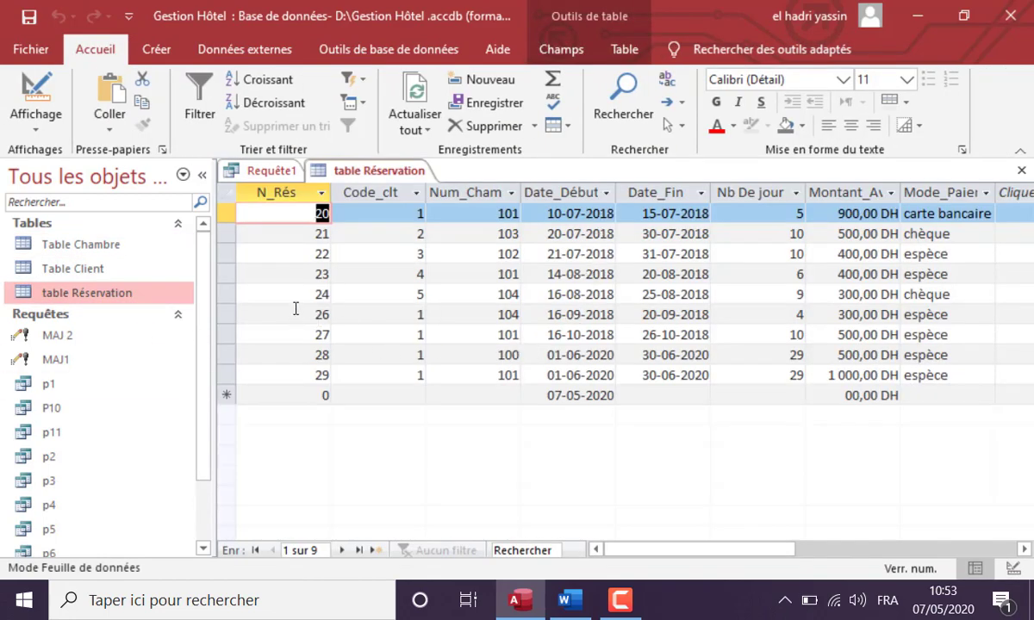
{"action": "left_click_drag", "start_coordinate": [226, 274], "coordinate": [227, 291]}
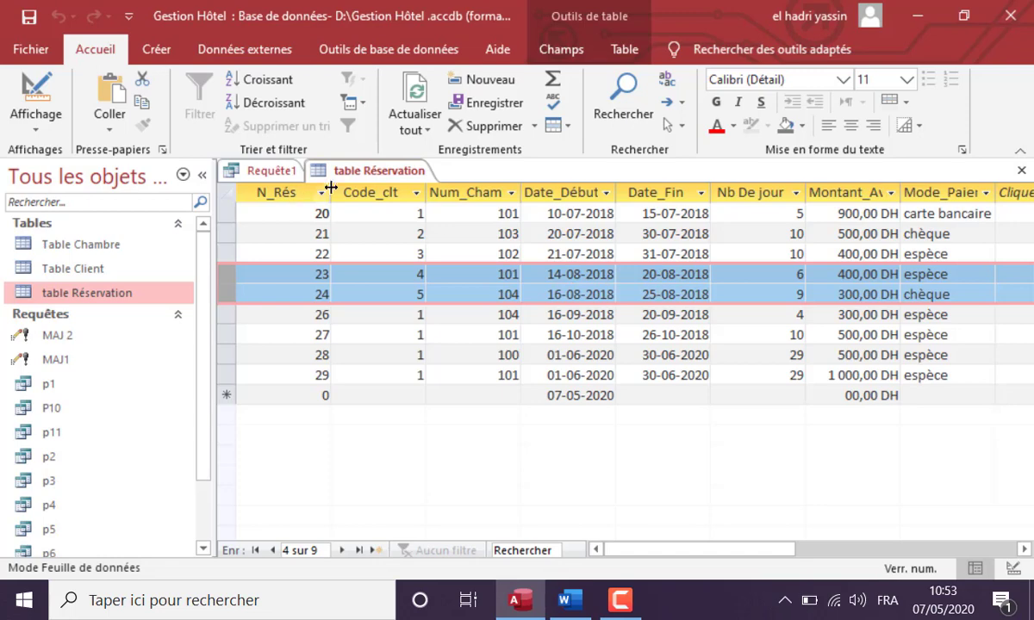
{"action": "left_click", "coordinate": [355, 176]}
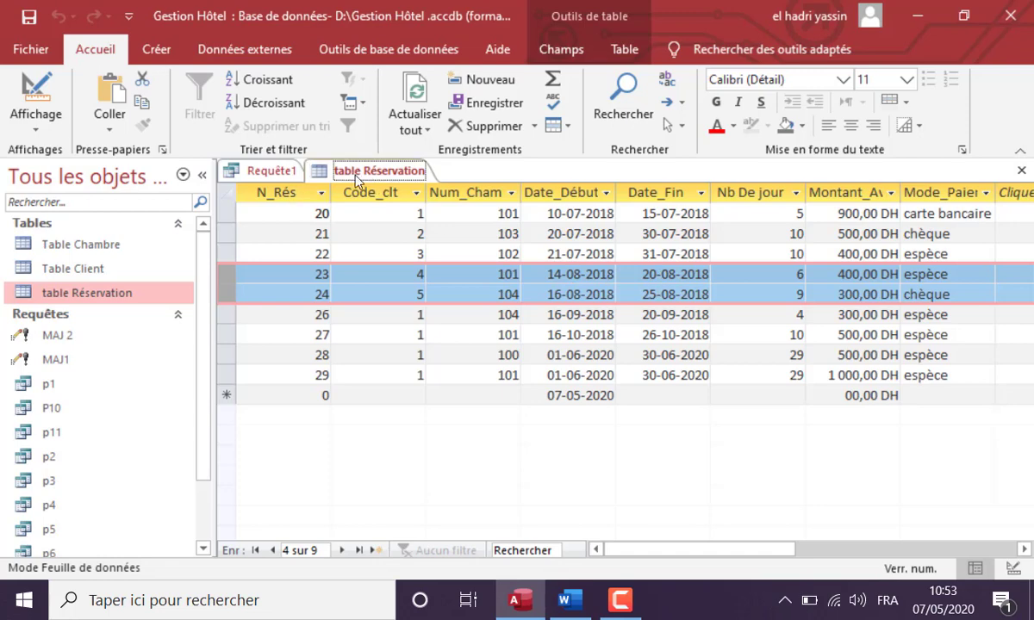
Step: Run the update query, accept the record update, and check the dates in table Réservation
{"action": "left_click", "coordinate": [280, 169]}
{"action": "left_click", "coordinate": [560, 52]}
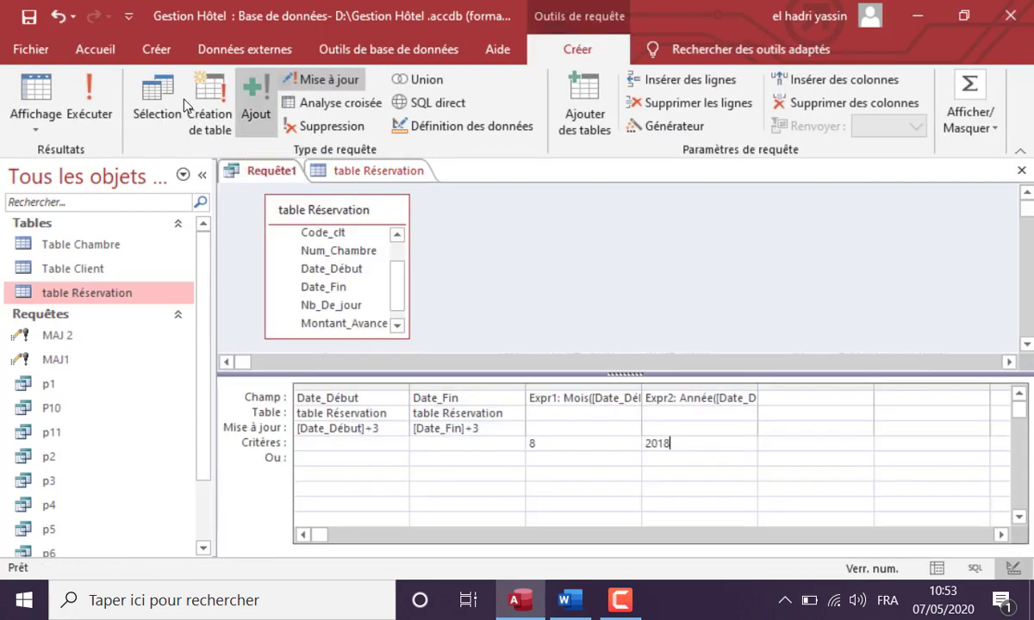
{"action": "left_click", "coordinate": [89, 99]}
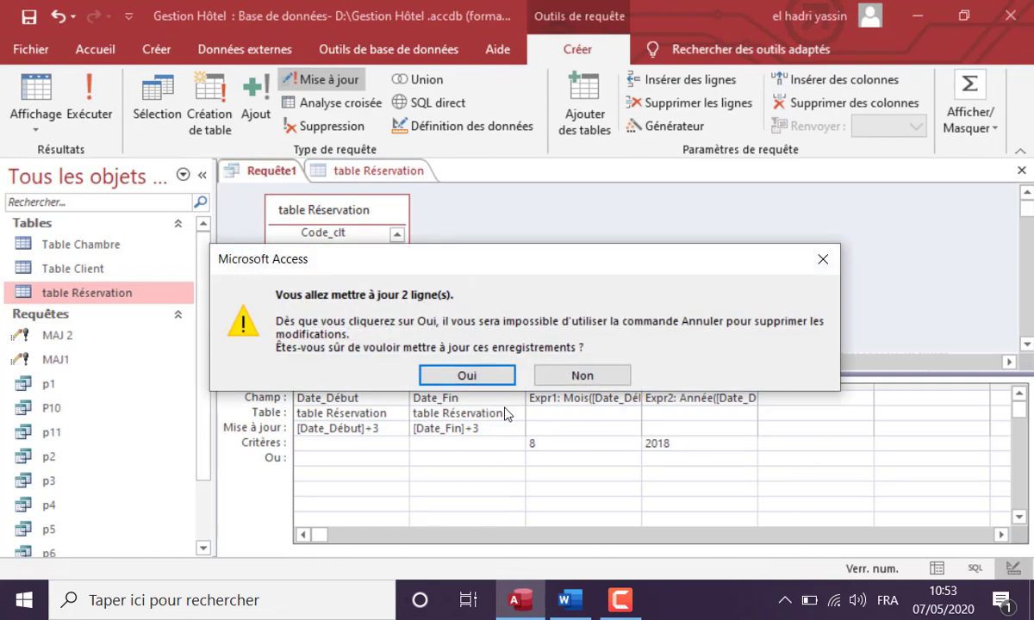
{"action": "left_click", "coordinate": [482, 379]}
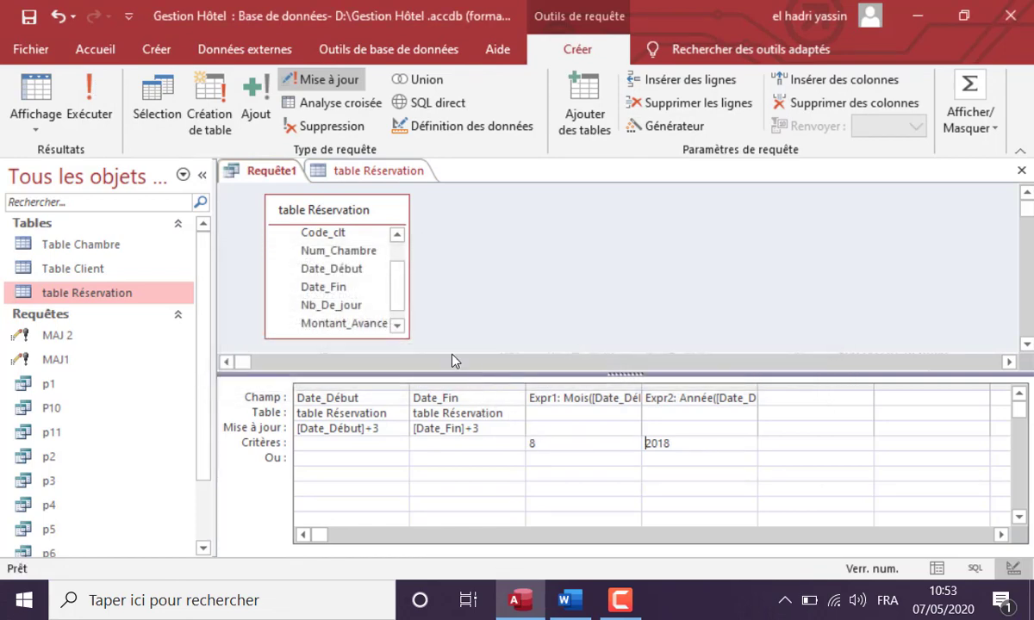
{"action": "left_click", "coordinate": [352, 172]}
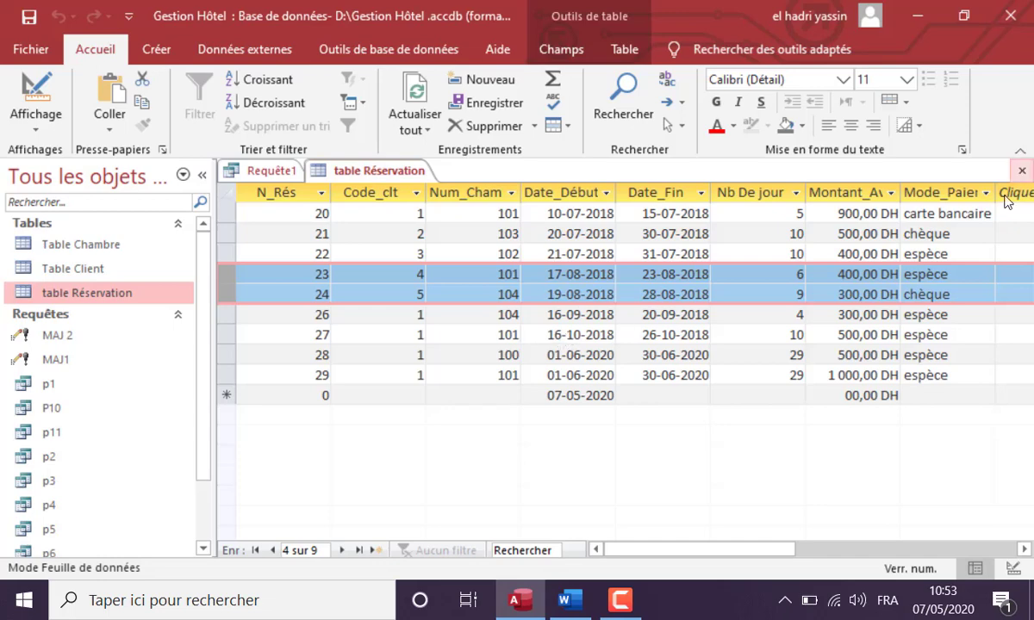
Step: Close table Réservation and the update query, saving the query as MAJ 3
{"action": "left_click", "coordinate": [1021, 171]}
{"action": "left_click", "coordinate": [1021, 170]}
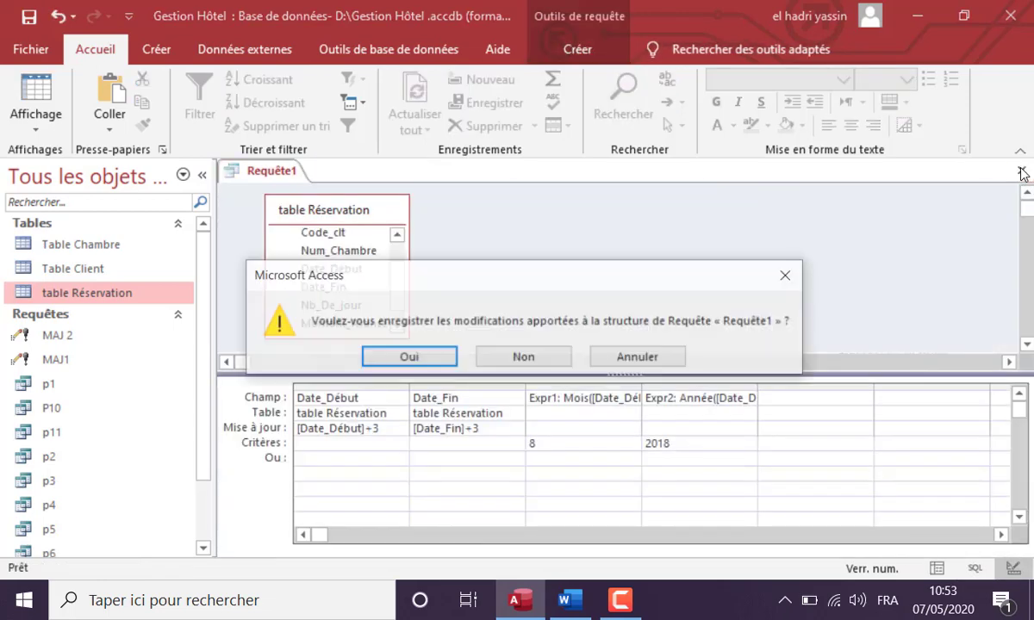
{"action": "left_click", "coordinate": [410, 358]}
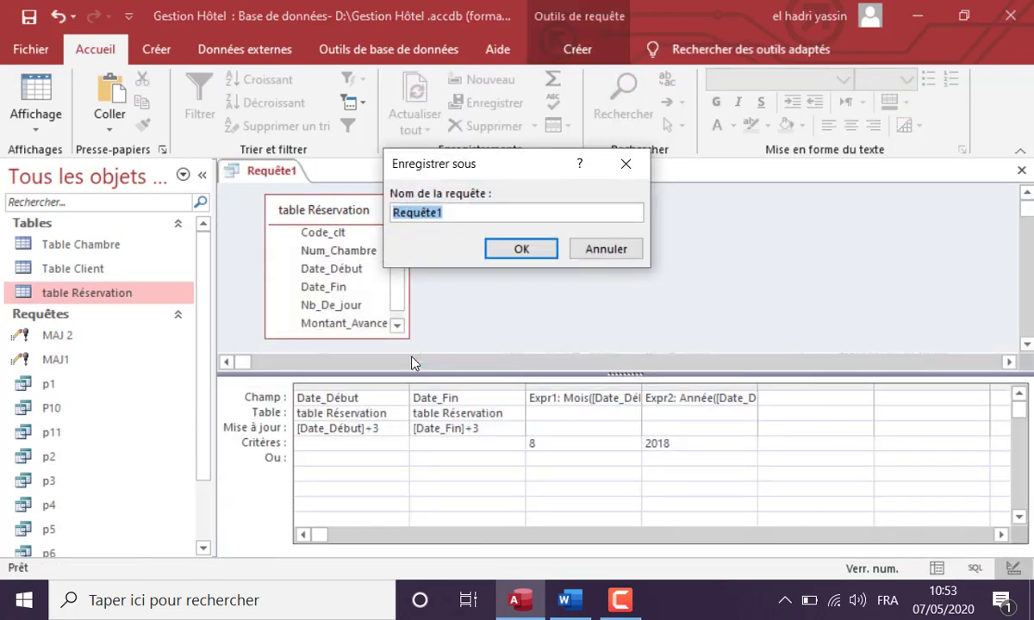
{"action": "type", "text": "MAJ"}
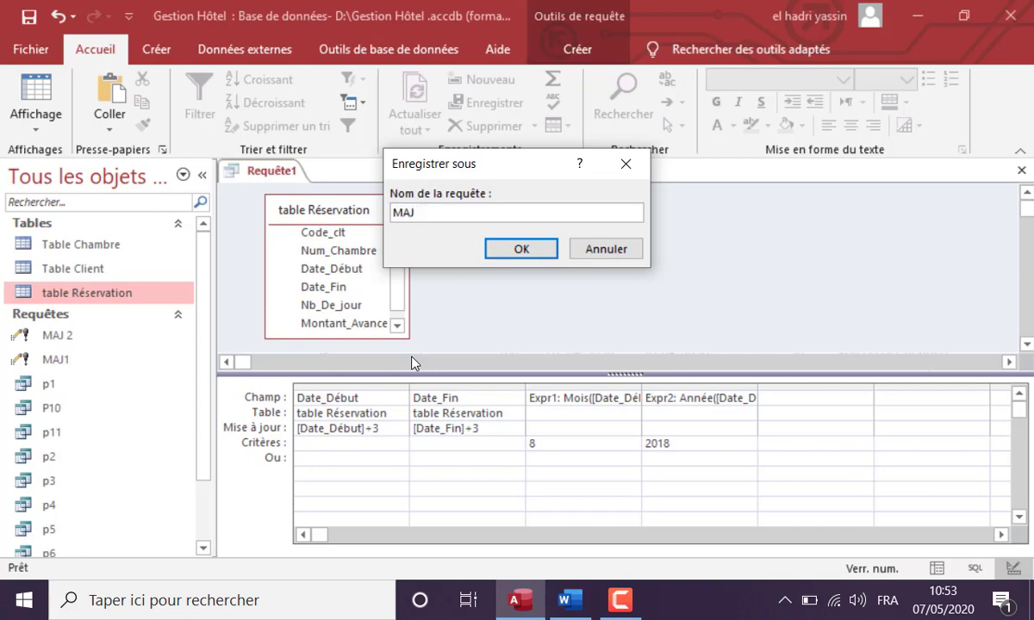
{"action": "type", "text": " 3"}
{"action": "key", "text": "Return"}
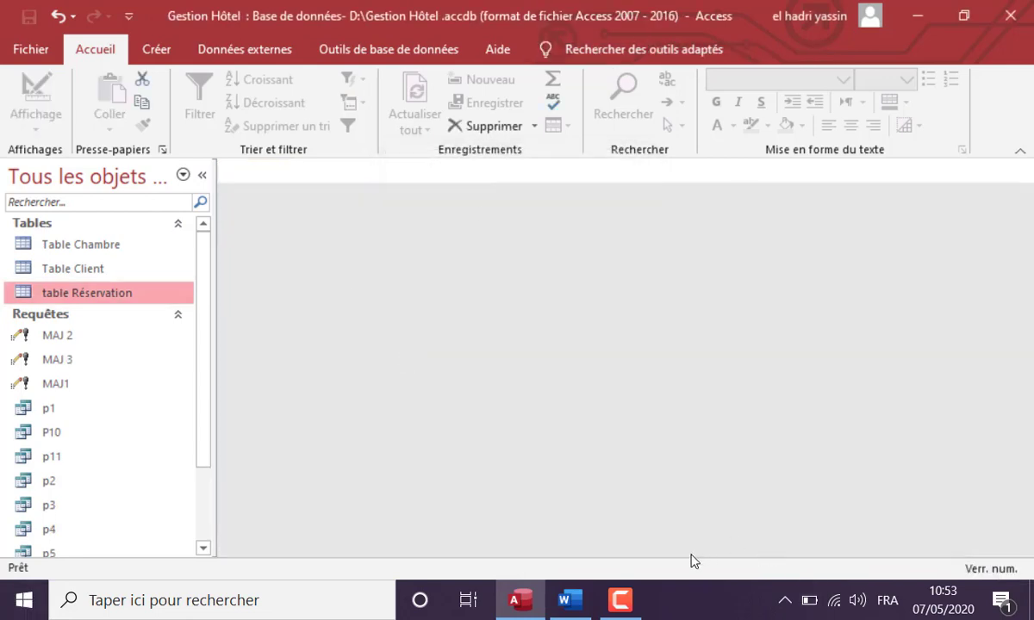
Step: Switch to the Word document and correct "Porté" to "Portant" in update task 4
{"action": "left_click", "coordinate": [569, 600]}
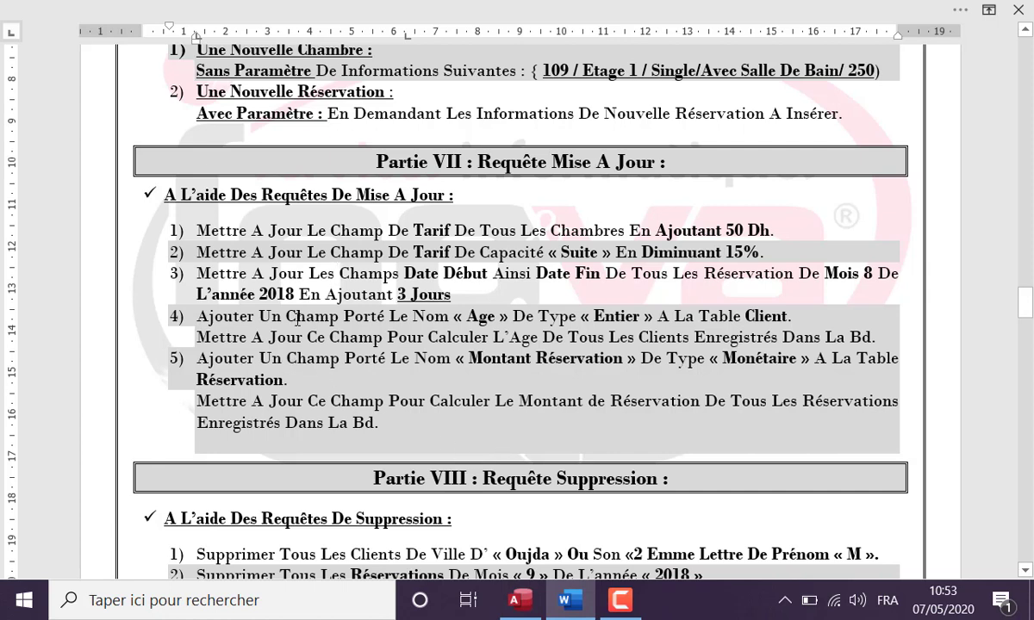
{"action": "left_click", "coordinate": [388, 317]}
{"action": "key", "text": "BackSpace"}
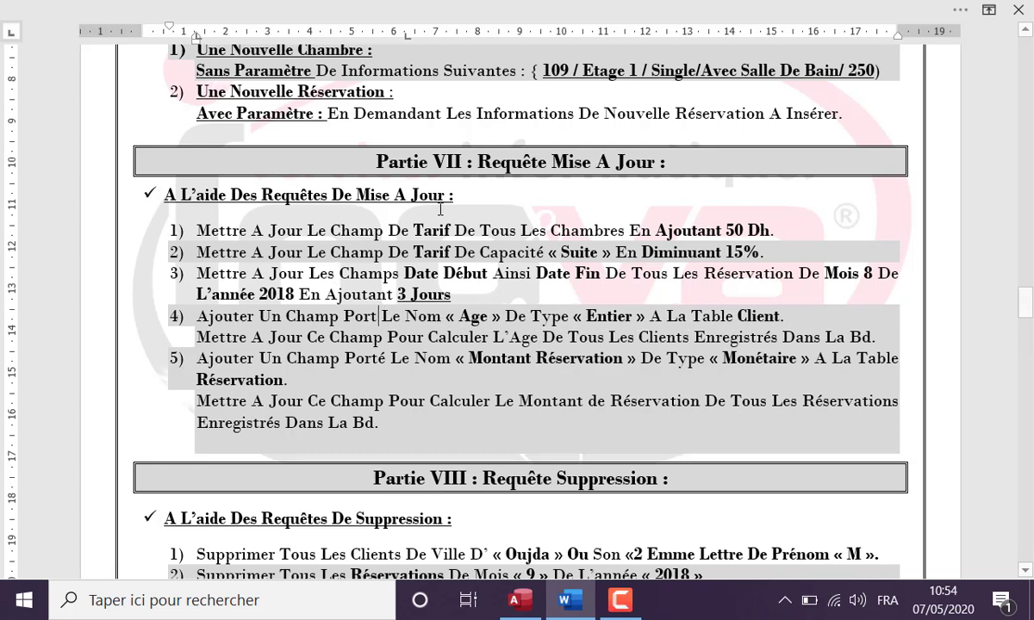
{"action": "type", "text": "ant"}
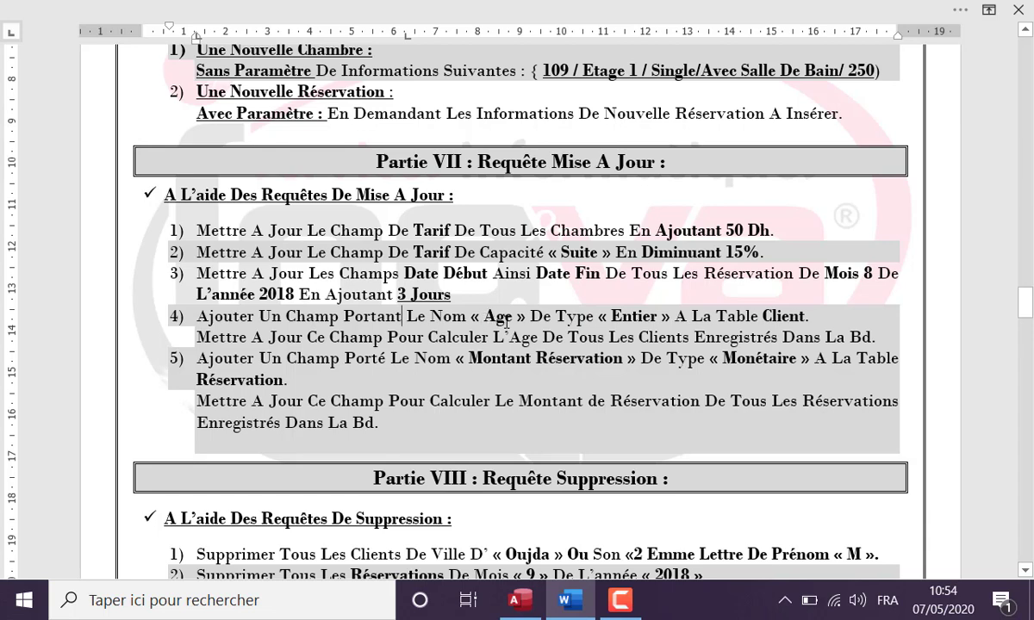
Step: Return to Access, open Table Client in design view and add a field Age with data type Numérique after N_Tél
{"action": "left_click", "coordinate": [520, 600]}
{"action": "left_click", "coordinate": [143, 271]}
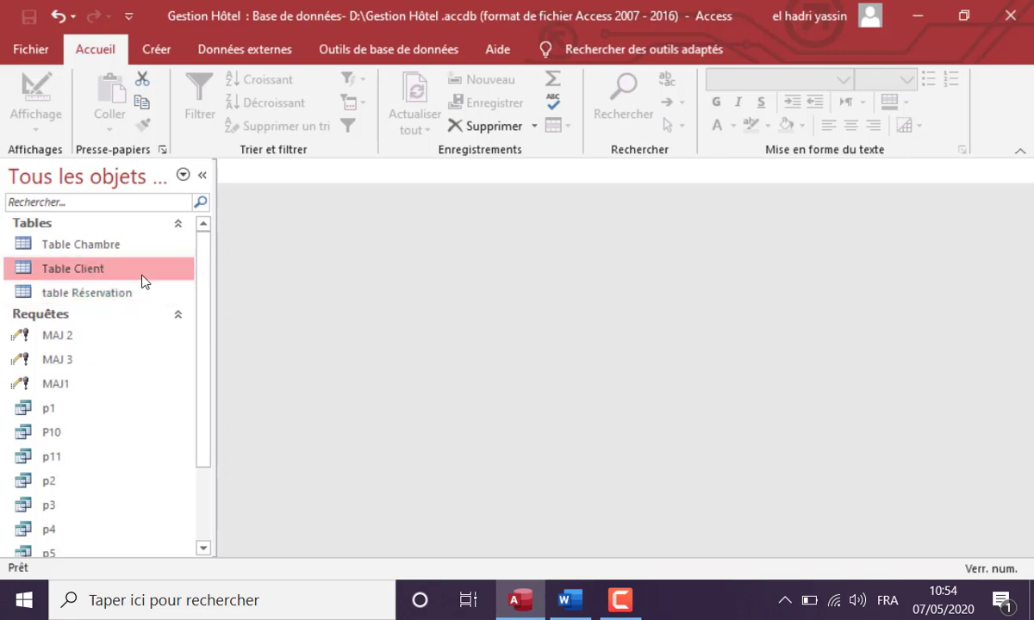
{"action": "right_click", "coordinate": [143, 270]}
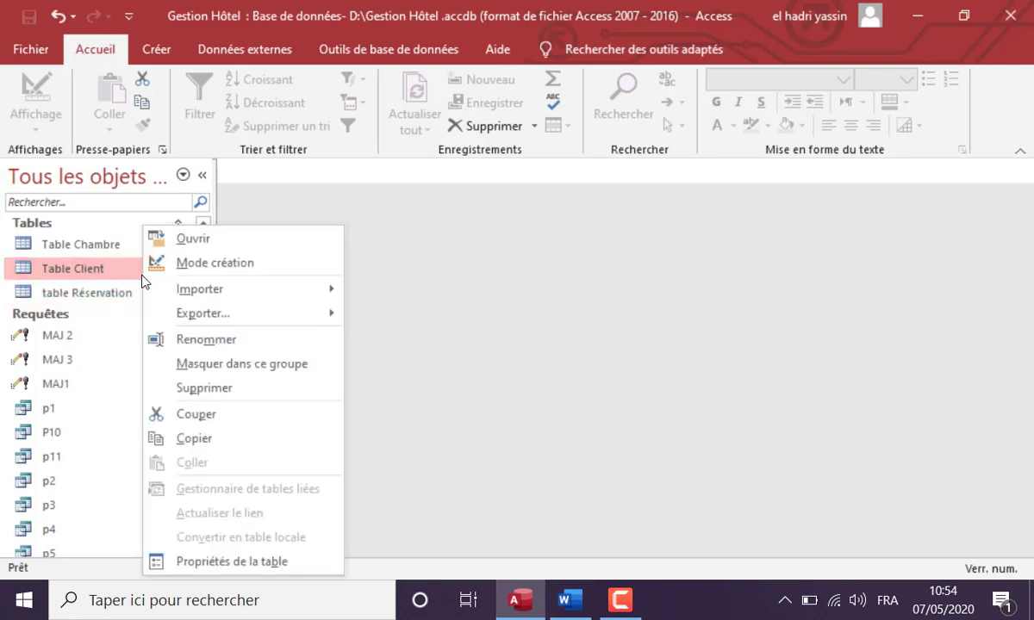
{"action": "left_click", "coordinate": [207, 270]}
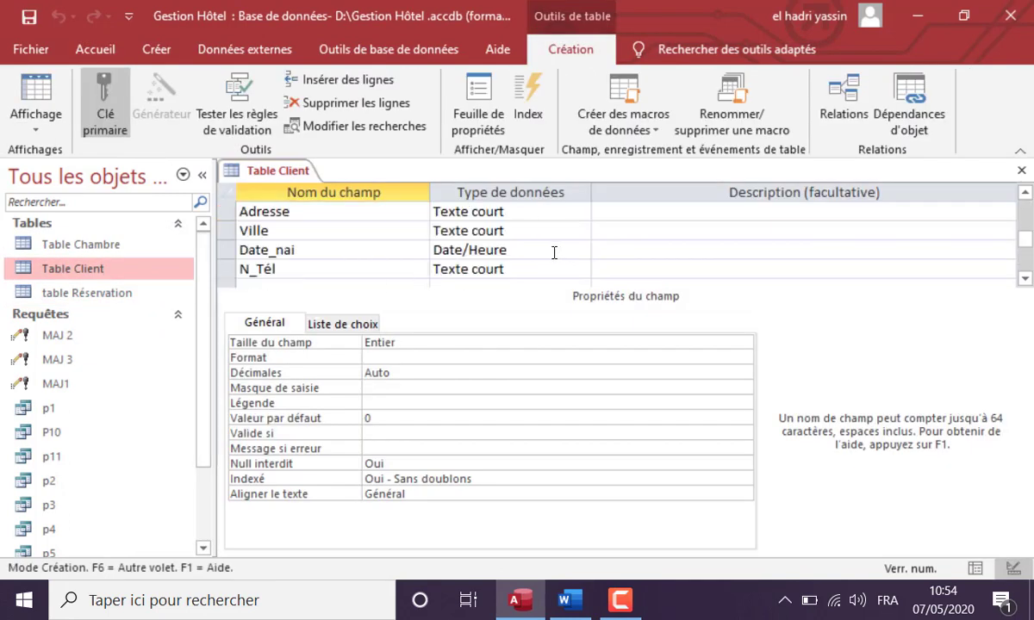
{"action": "left_click", "coordinate": [1025, 277]}
{"action": "left_click", "coordinate": [354, 267]}
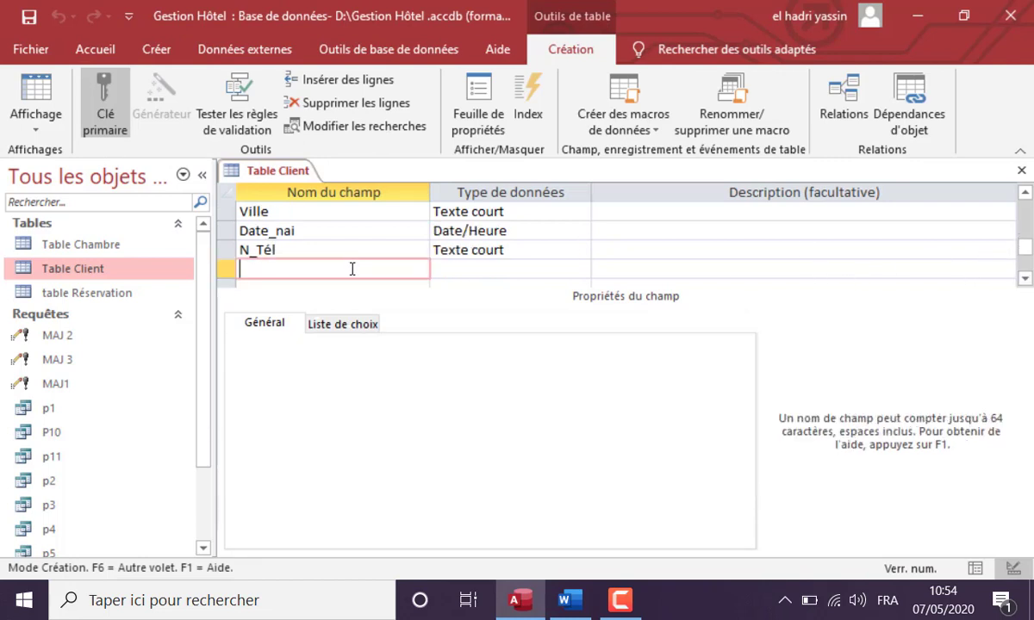
{"action": "type", "text": "Age"}
{"action": "key", "text": "Tab"}
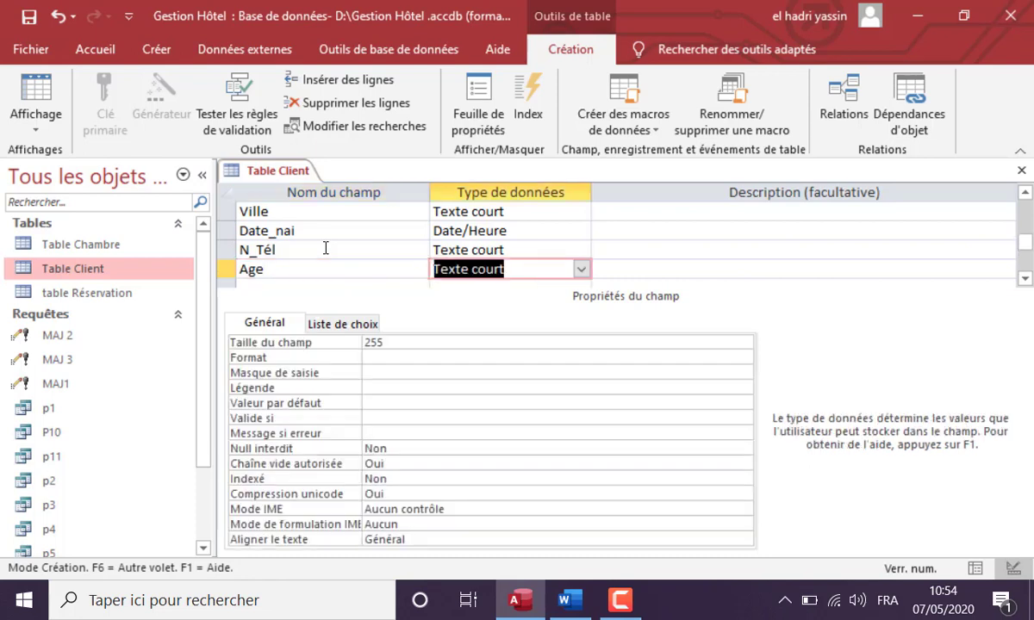
{"action": "type", "text": "numérique"}
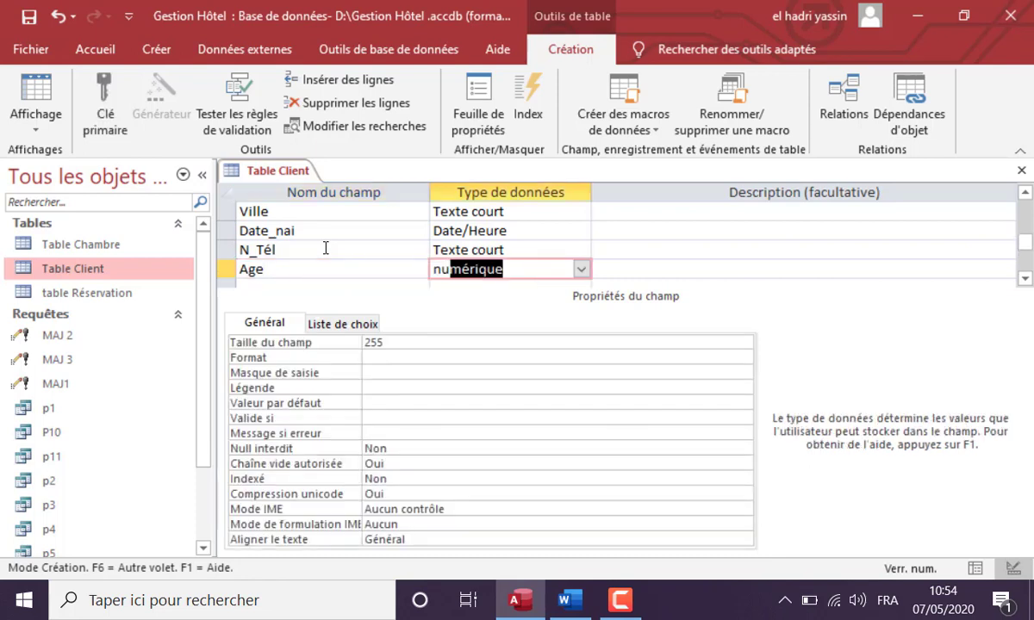
{"action": "left_click", "coordinate": [620, 269]}
{"action": "left_click", "coordinate": [539, 267]}
Step: Set the Age field's size to Entier, then close Table Client and save its structure
{"action": "left_click", "coordinate": [420, 343]}
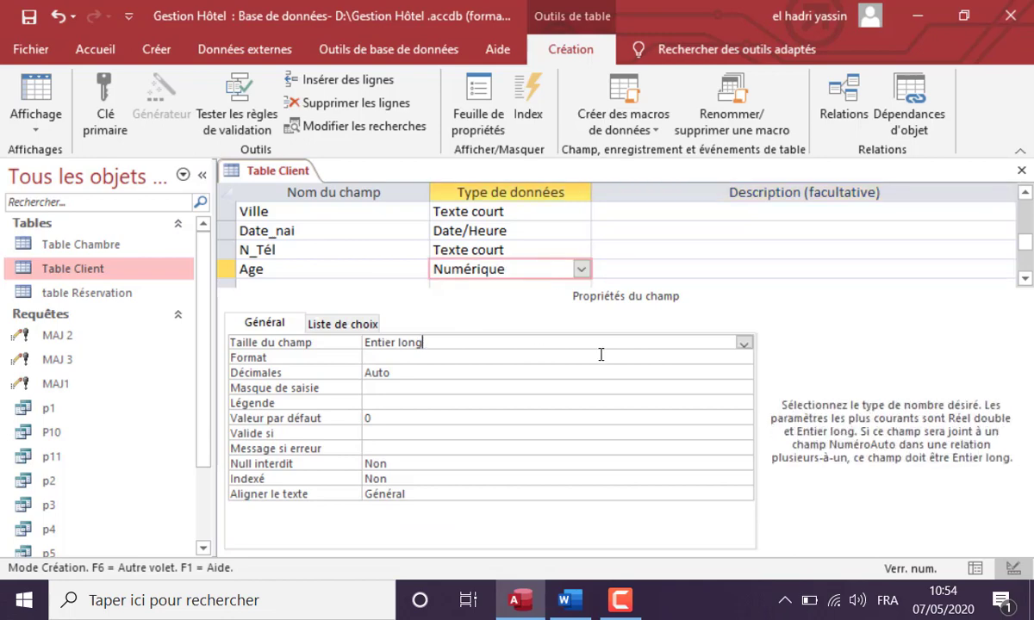
{"action": "left_click", "coordinate": [650, 370]}
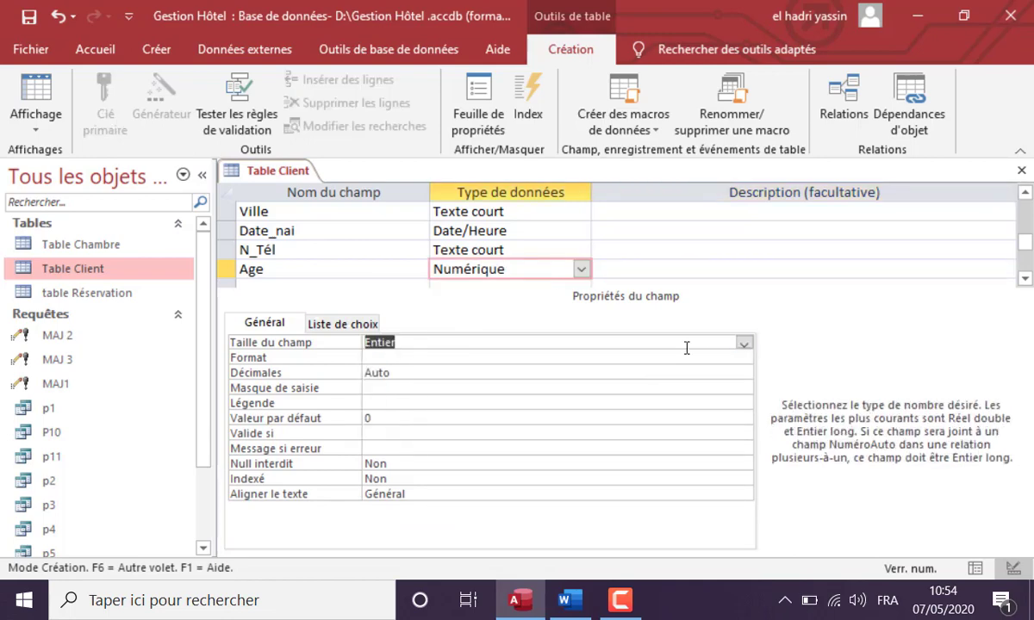
{"action": "left_click", "coordinate": [1022, 173]}
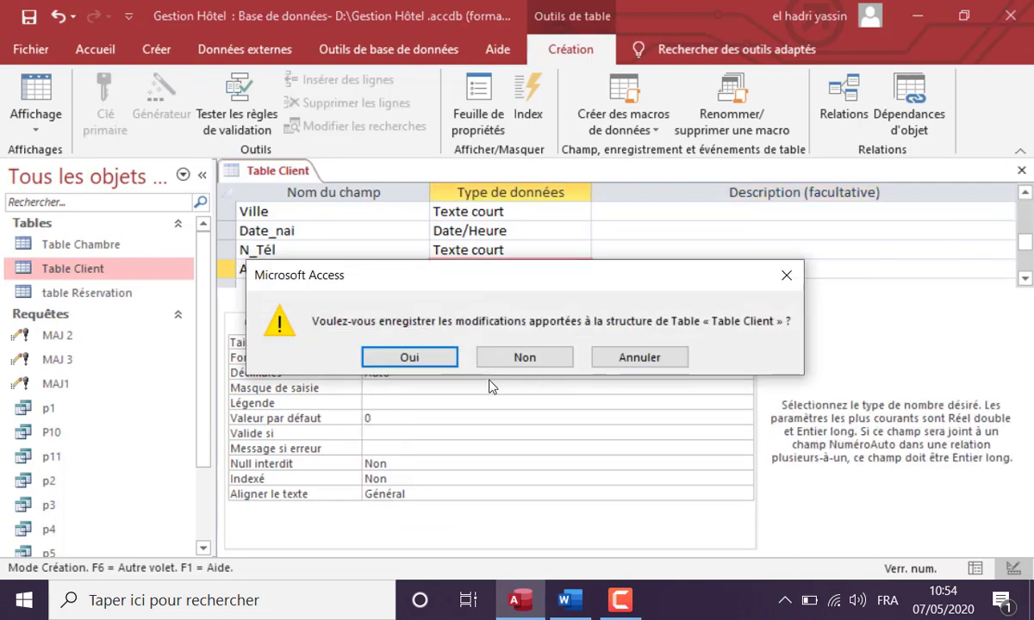
{"action": "left_click", "coordinate": [420, 355]}
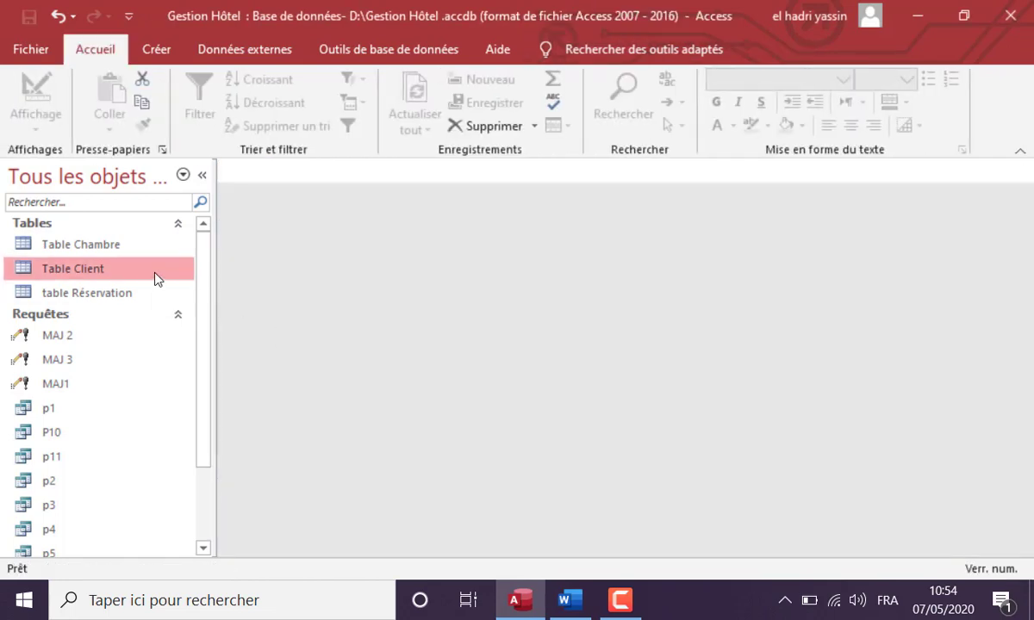
Step: Open Table Client to view the Age column, reread update task 4 in Word, and close the table in Access
{"action": "double_click", "coordinate": [155, 278]}
{"action": "left_click_drag", "start_coordinate": [682, 552], "coordinate": [766, 551]}
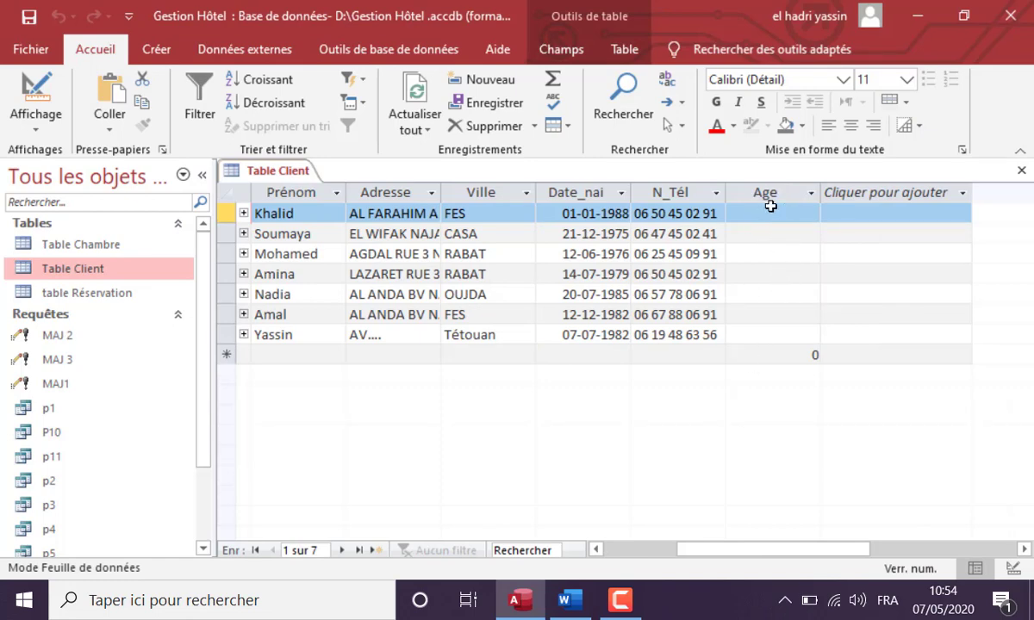
{"action": "left_click", "coordinate": [569, 600]}
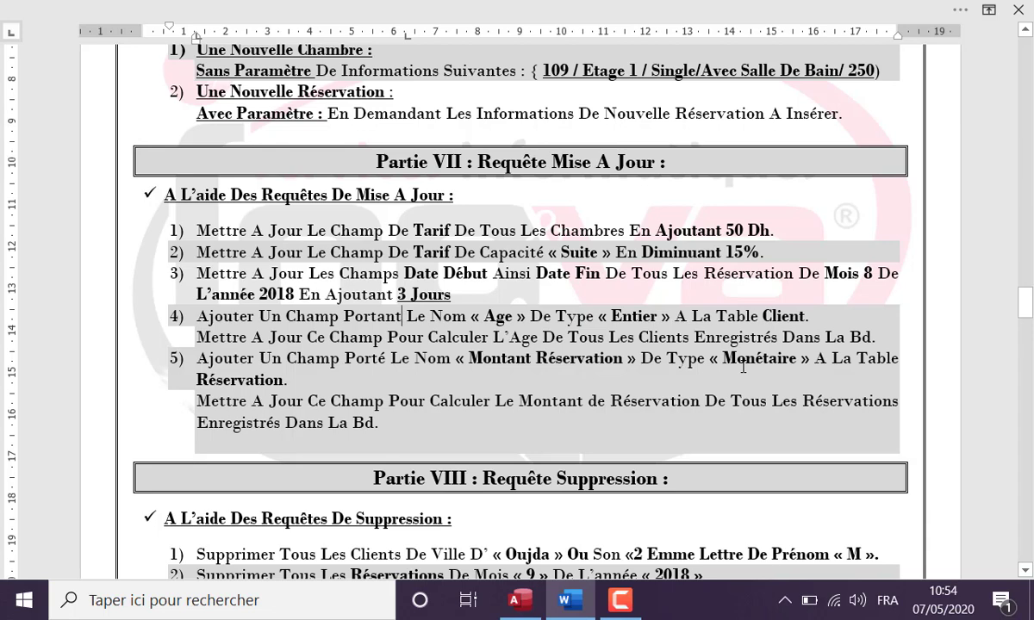
{"action": "left_click", "coordinate": [516, 603]}
{"action": "left_click", "coordinate": [1021, 169]}
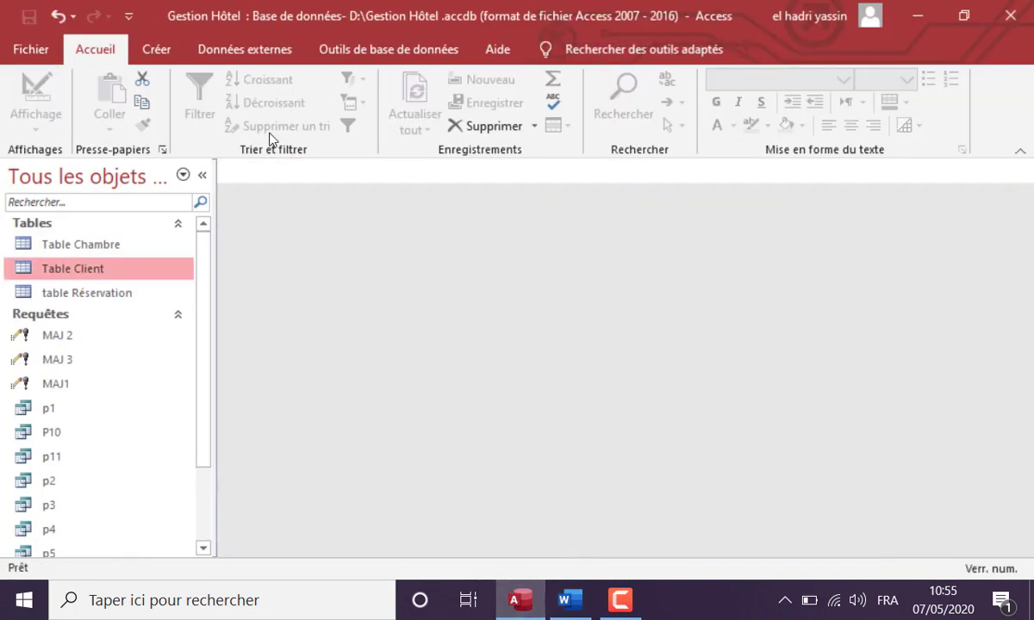
Step: Create a new update query (Mise à jour) based on Table Client and add the Age field to its grid
{"action": "left_click", "coordinate": [177, 50]}
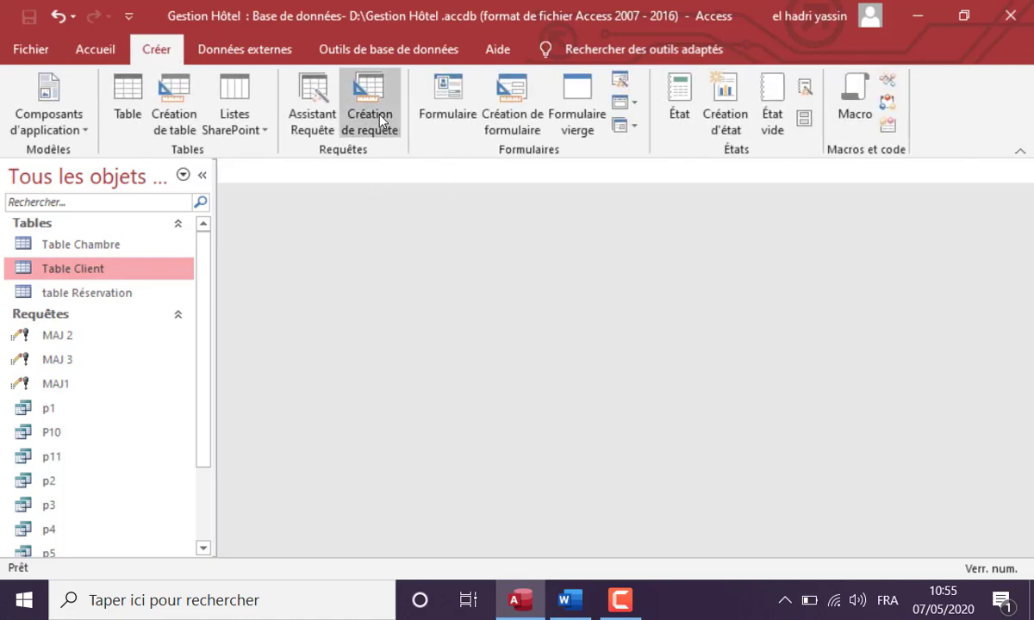
{"action": "left_click", "coordinate": [369, 97]}
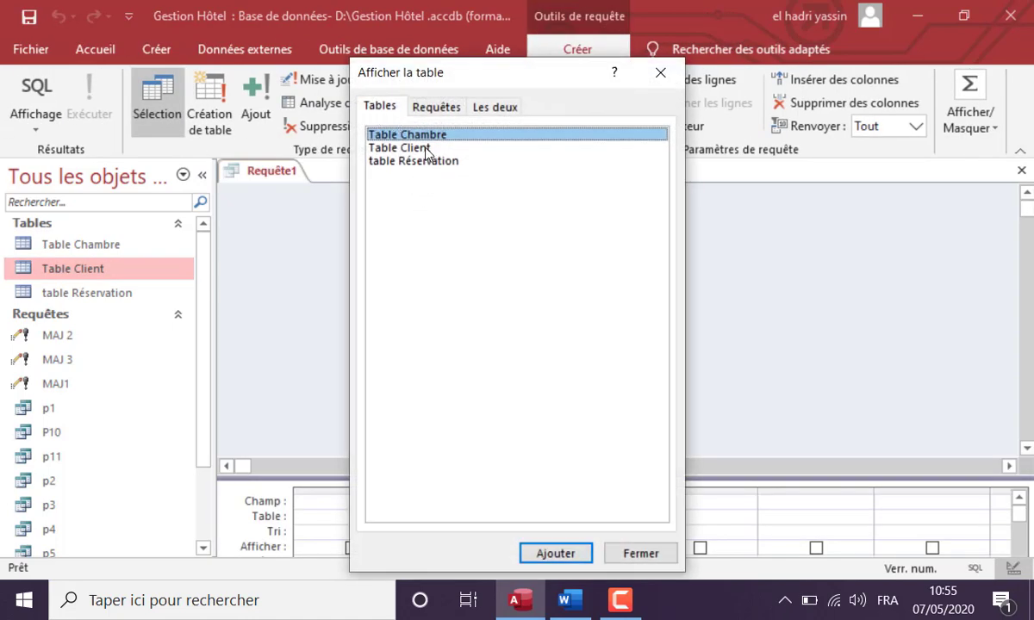
{"action": "double_click", "coordinate": [428, 149]}
{"action": "left_click", "coordinate": [660, 73]}
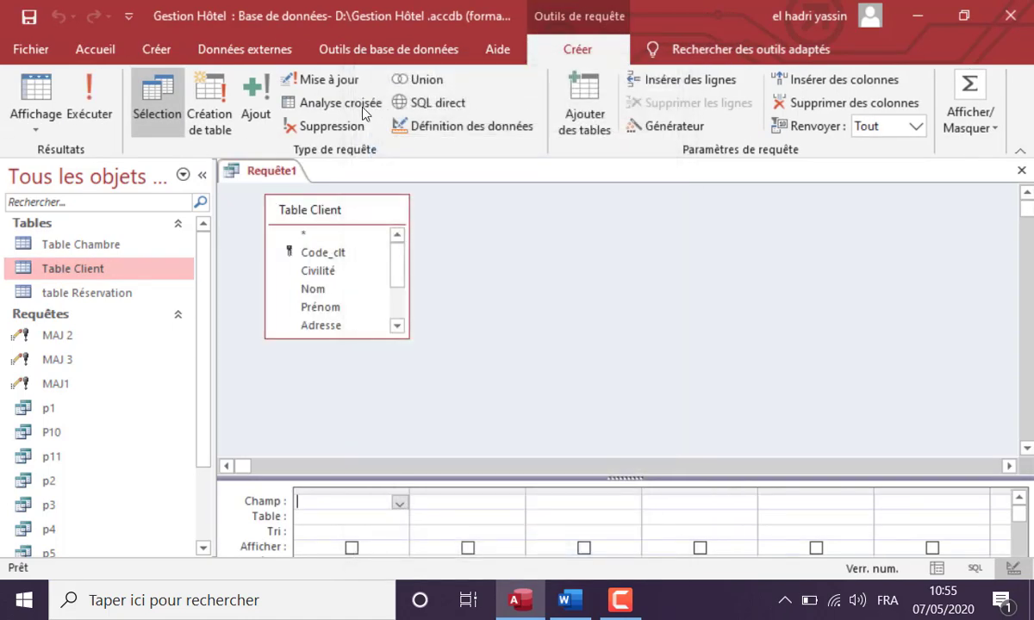
{"action": "left_click", "coordinate": [325, 81]}
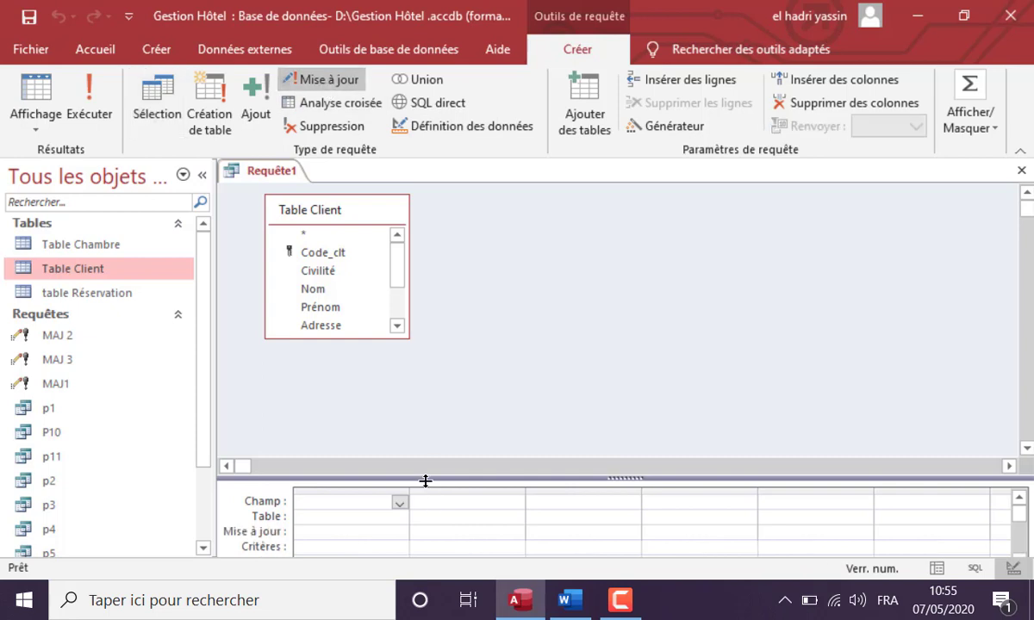
{"action": "left_click_drag", "start_coordinate": [426, 481], "coordinate": [431, 379]}
{"action": "scroll", "coordinate": [353, 332], "scroll_direction": "down", "scroll_amount": 5}
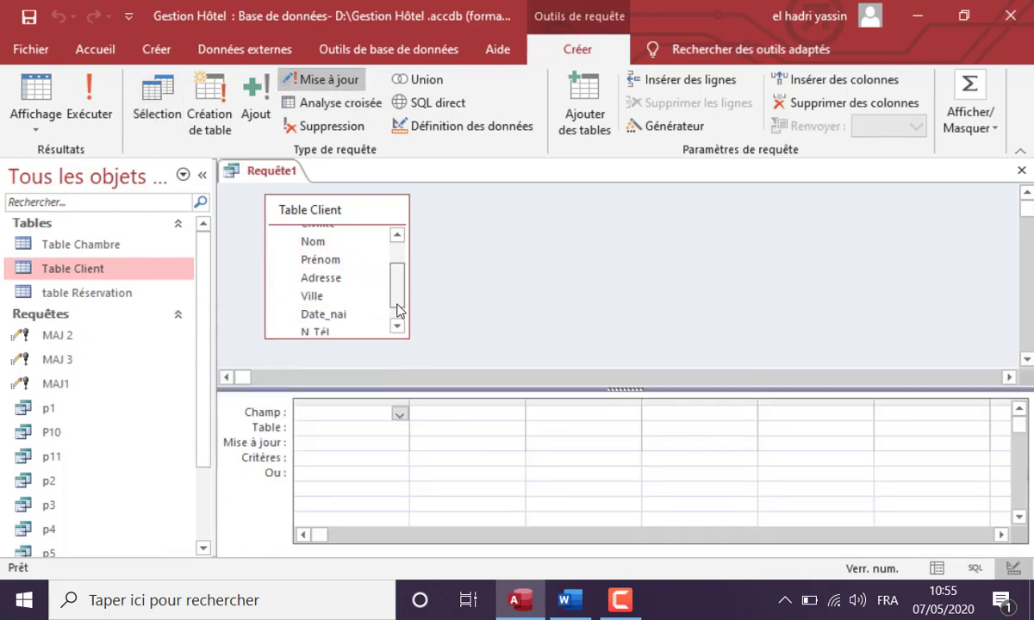
{"action": "double_click", "coordinate": [349, 328]}
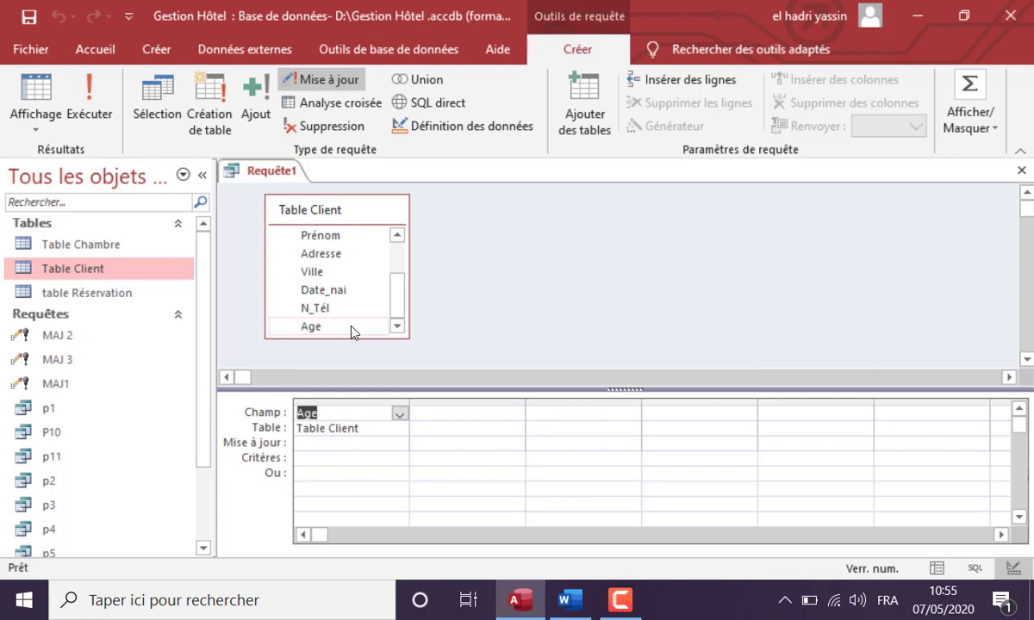
Step: Set the Age field's update expression to DiffDate("aaaa";[date_nai];date())
{"action": "left_click", "coordinate": [338, 443]}
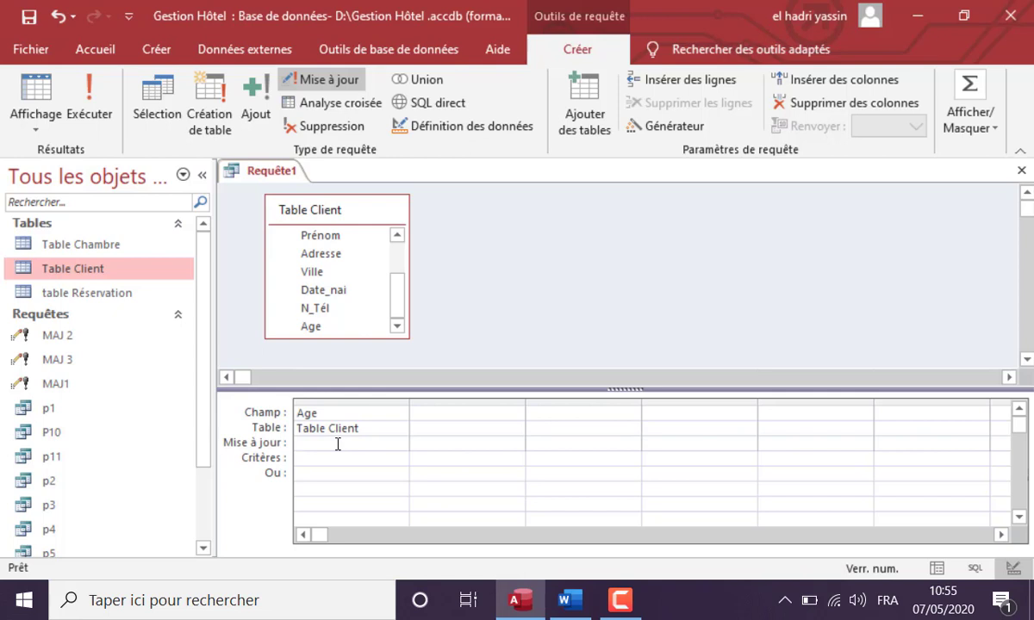
{"action": "type", "text": "di"}
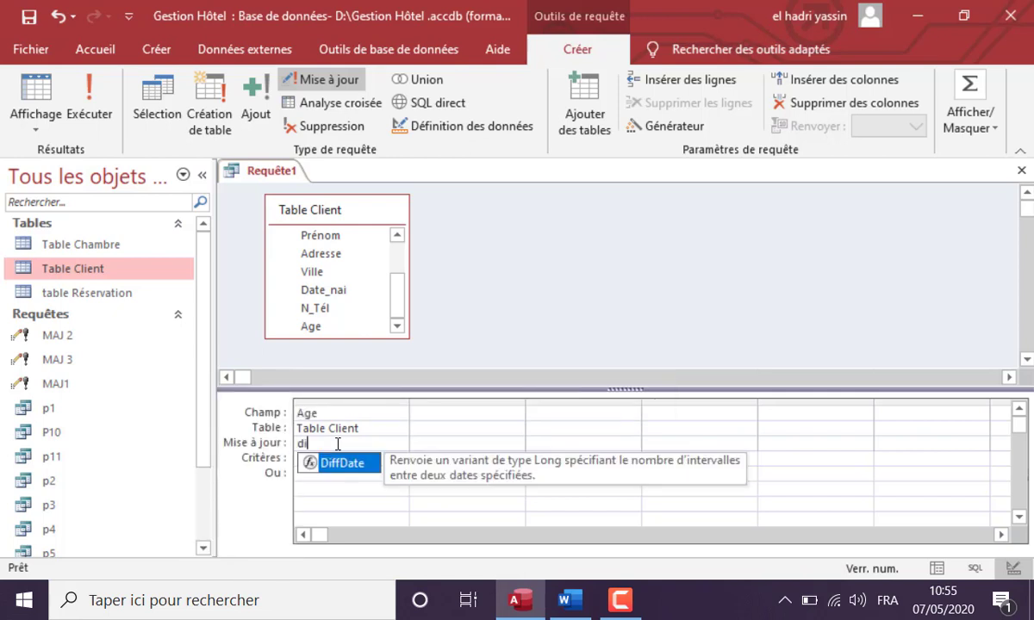
{"action": "type", "text": "ff"}
{"action": "double_click", "coordinate": [355, 464]}
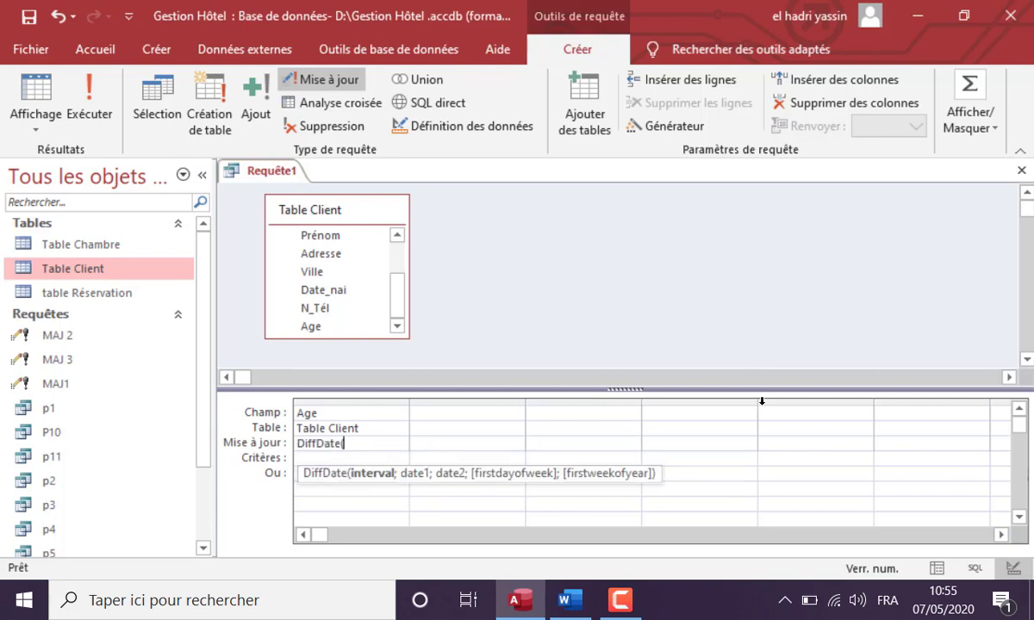
{"action": "type", "text": "\"aaaa\""}
{"action": "type", "text": ";"}
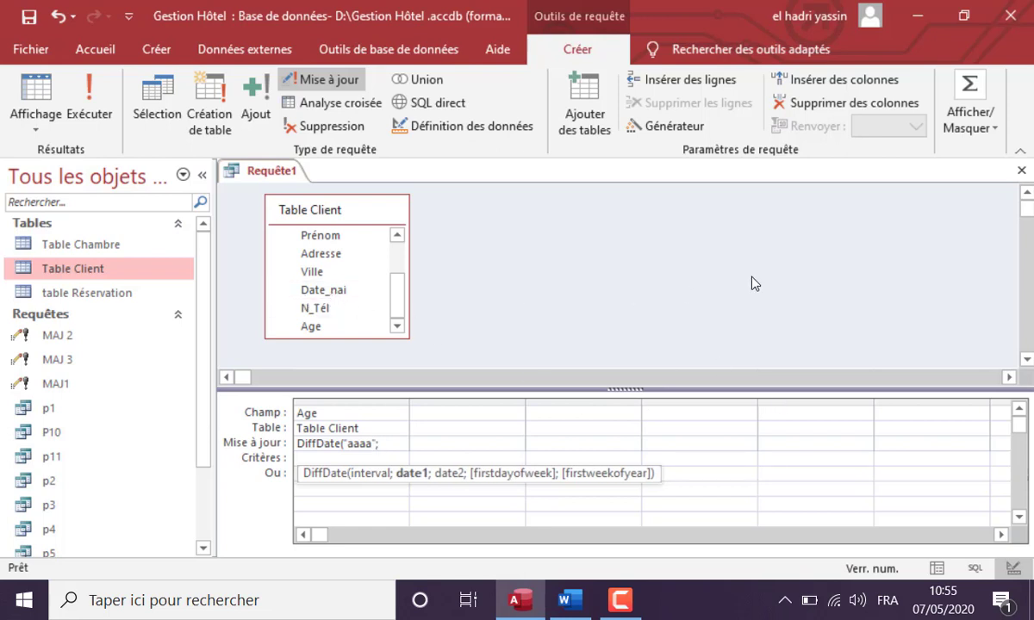
{"action": "type", "text": "date_"}
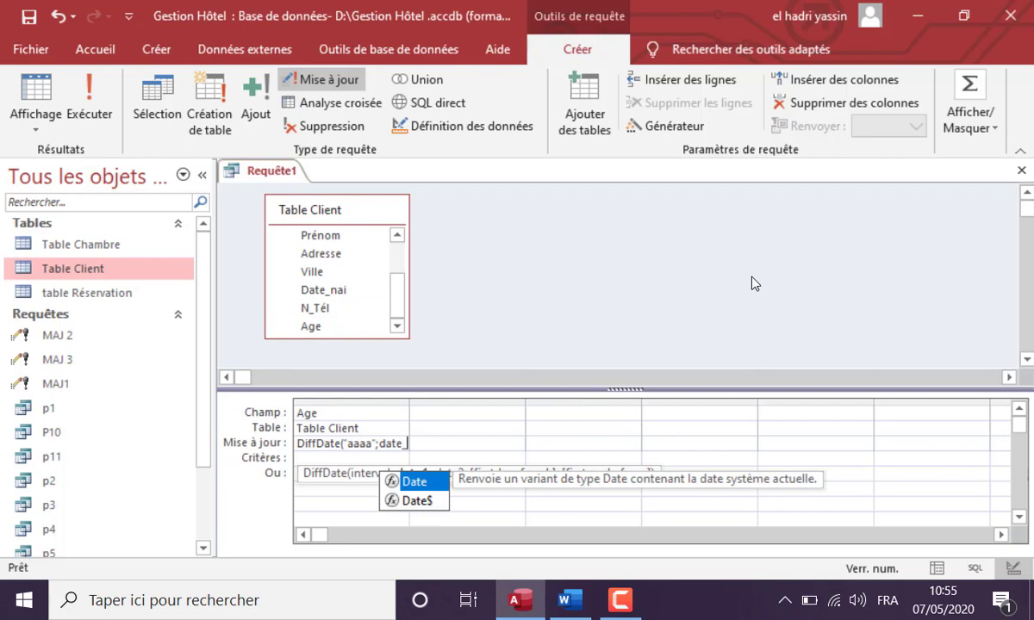
{"action": "type", "text": "nai"}
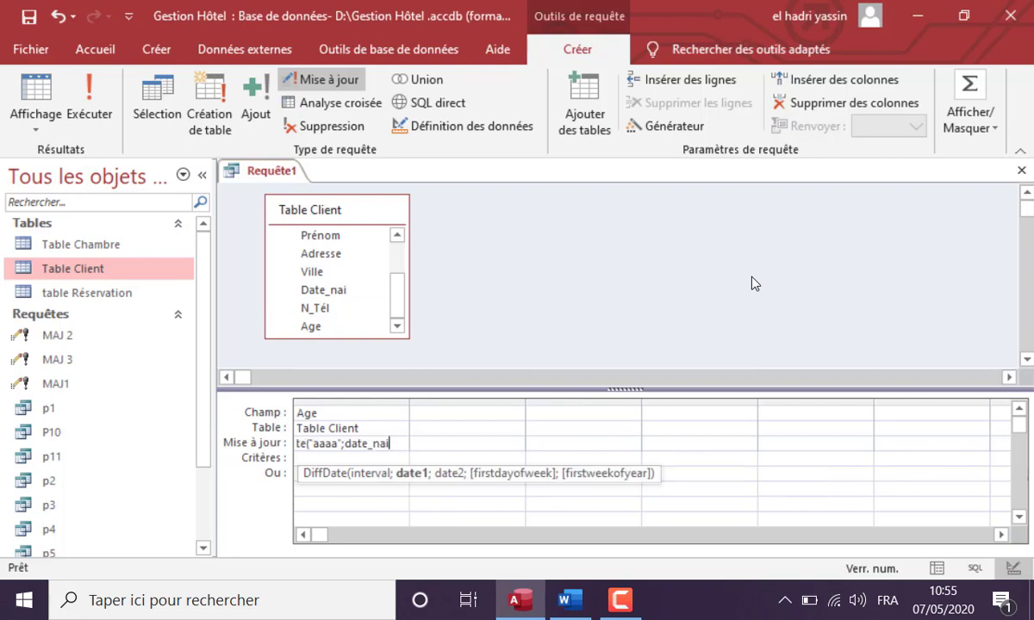
{"action": "left_click", "coordinate": [347, 443]}
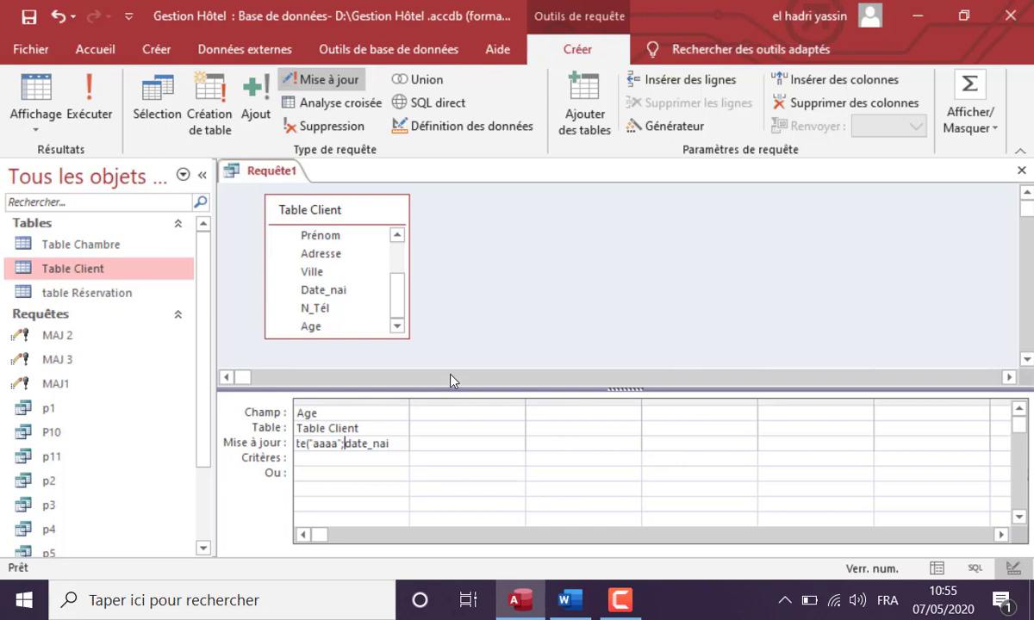
{"action": "type", "text": "[date_nai]"}
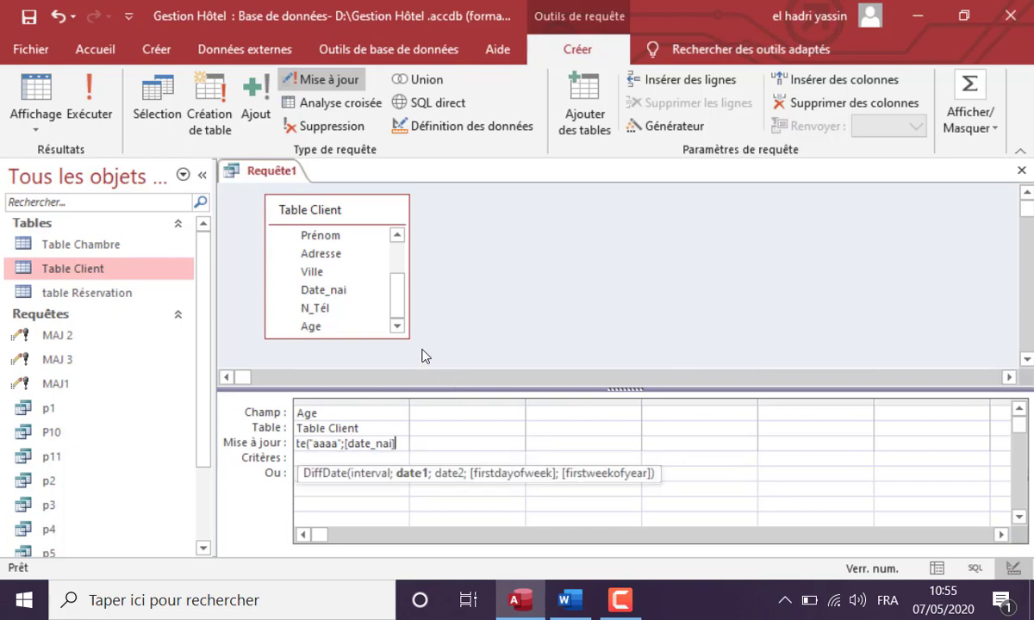
{"action": "type", "text": ";date()"}
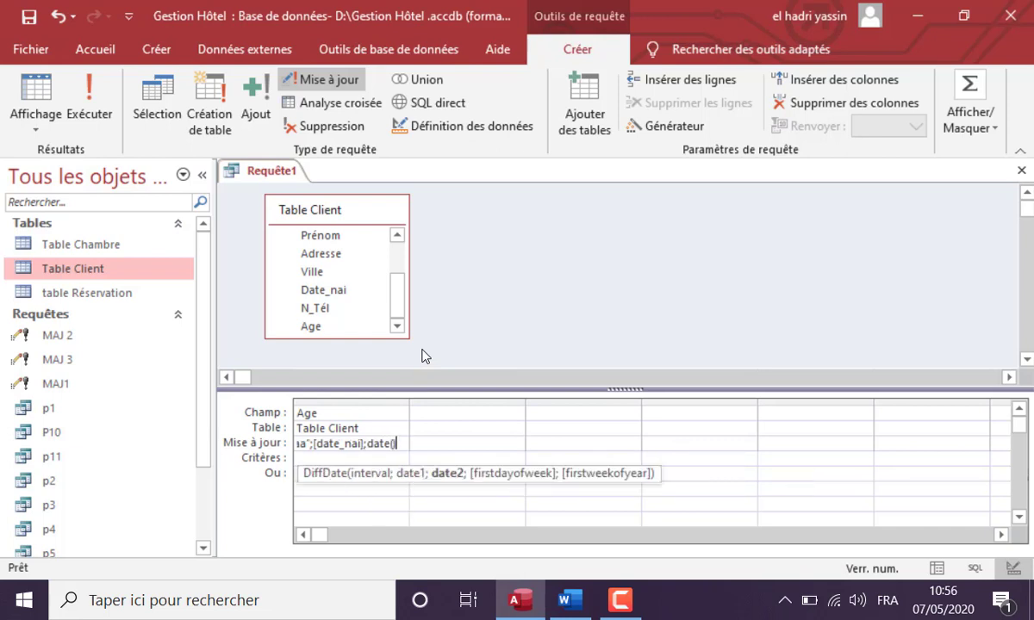
{"action": "type", "text": ")"}
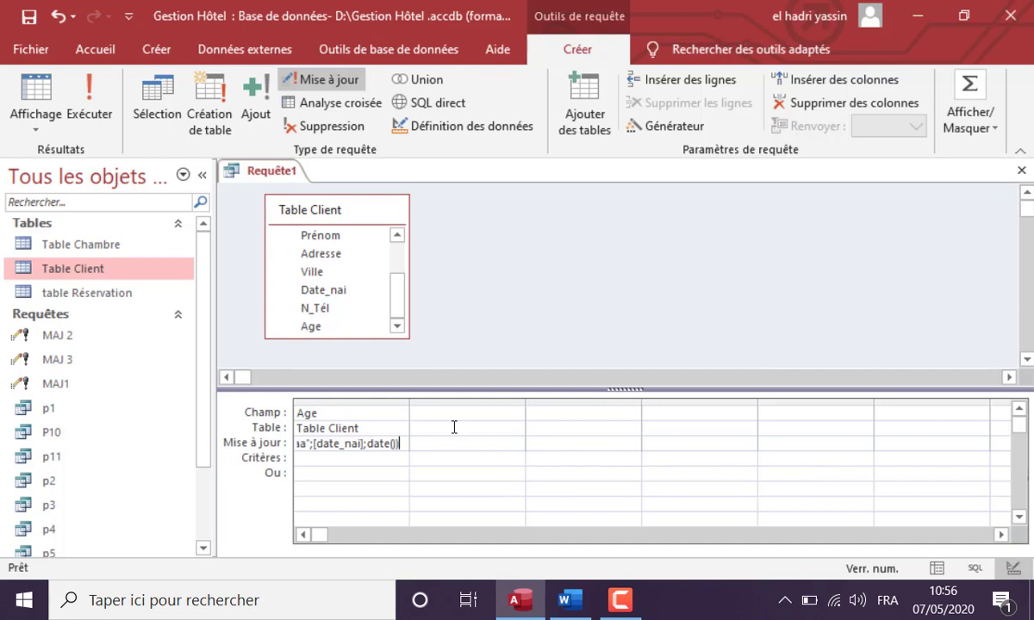
{"action": "left_click", "coordinate": [368, 484]}
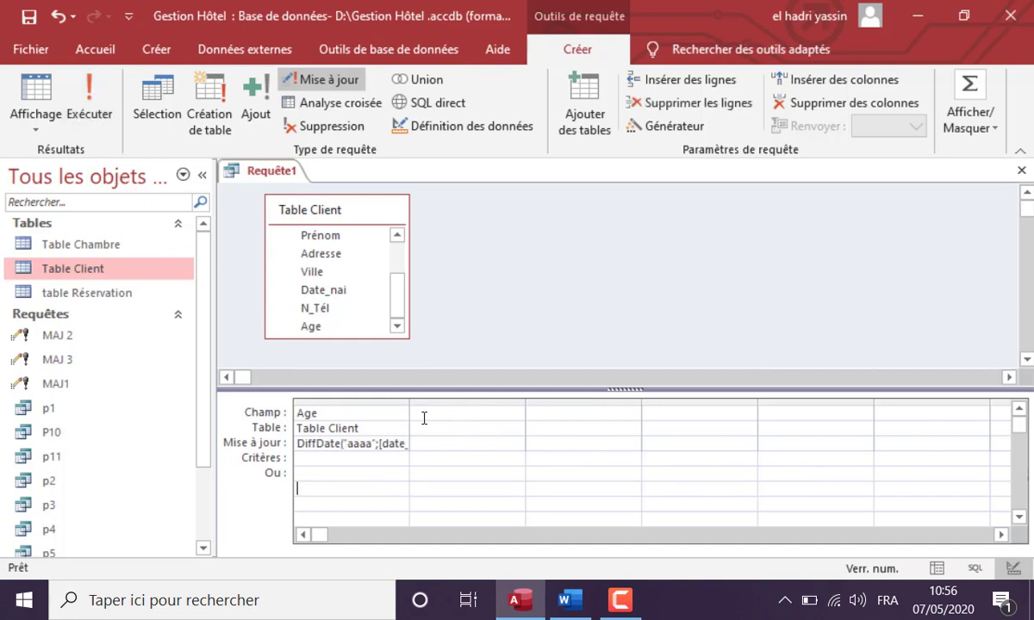
Step: Run the update query, accept the record changes, then check the Age column in Table Client and close the table
{"action": "left_click", "coordinate": [97, 110]}
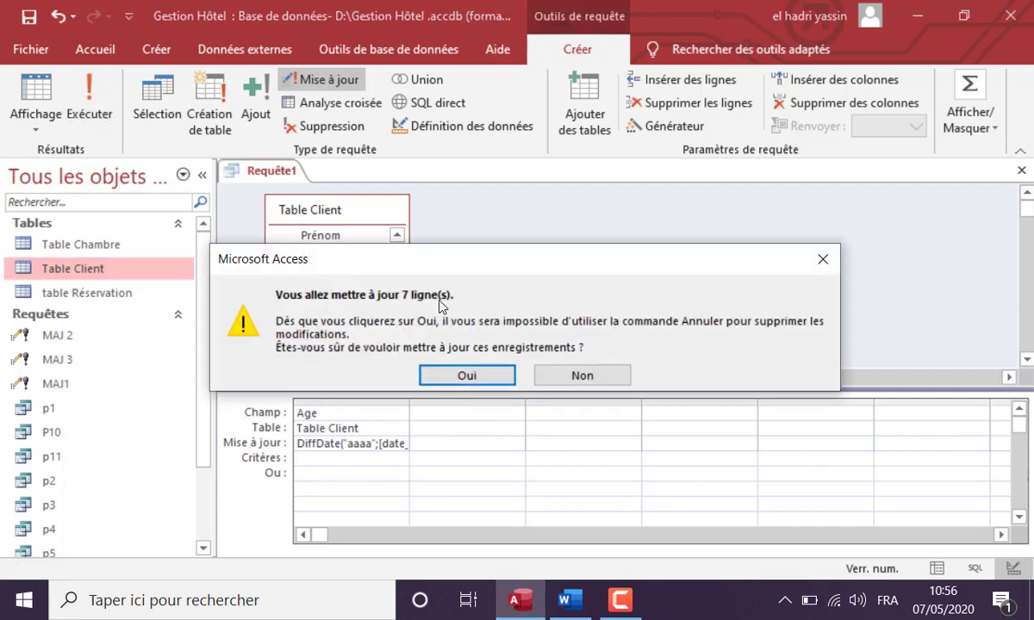
{"action": "left_click", "coordinate": [468, 379]}
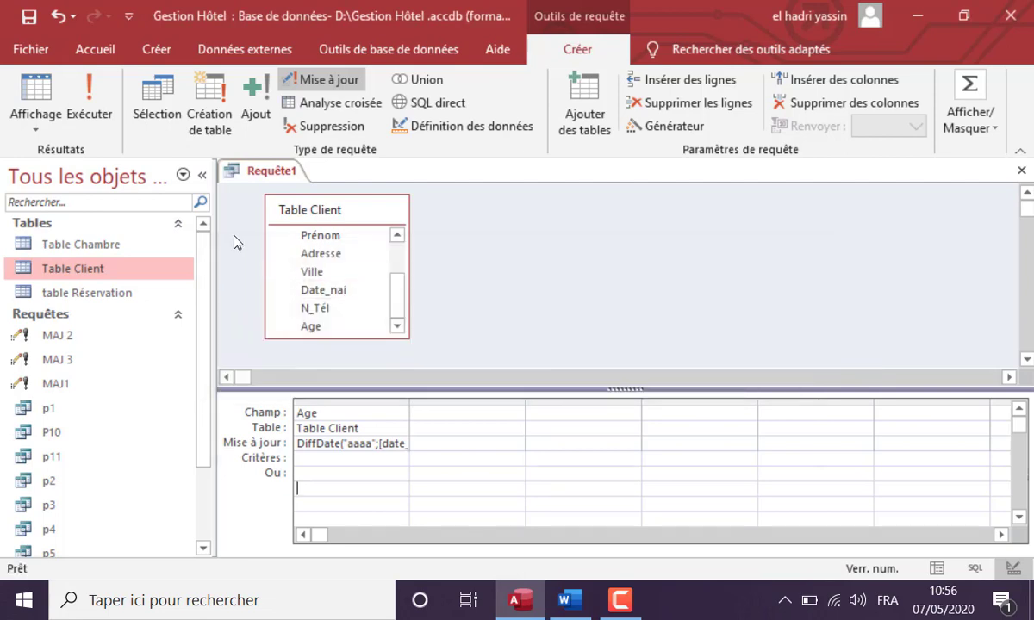
{"action": "double_click", "coordinate": [147, 278]}
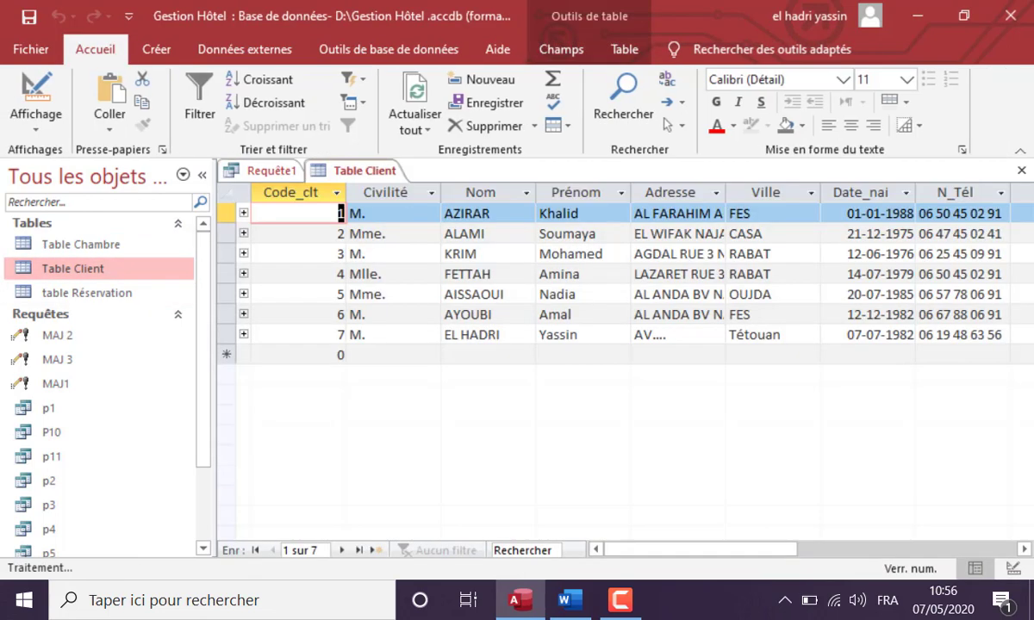
{"action": "left_click_drag", "start_coordinate": [773, 554], "coordinate": [846, 554]}
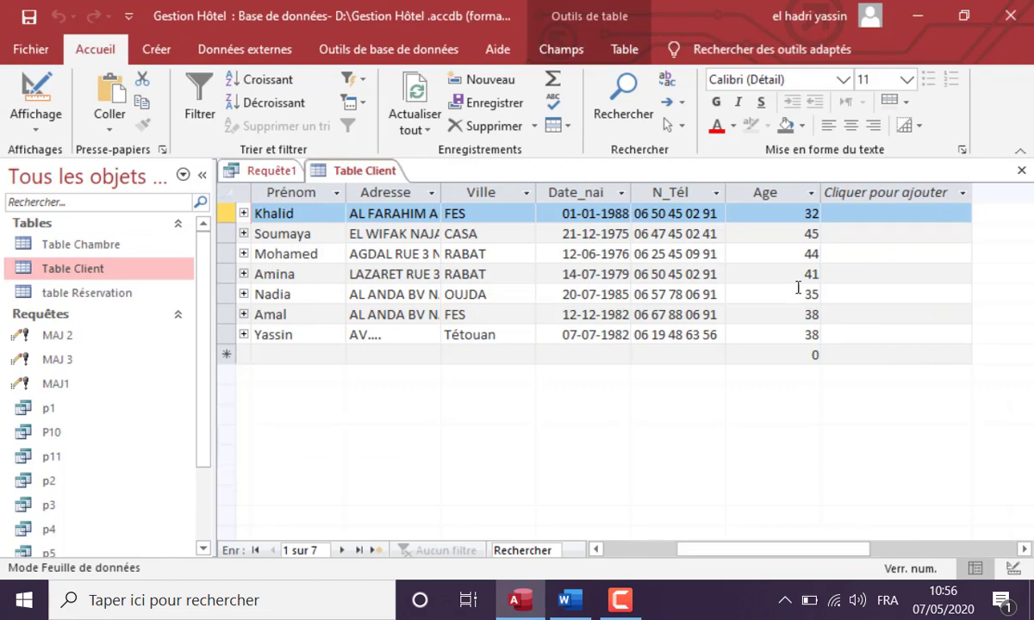
{"action": "left_click", "coordinate": [1022, 171]}
Step: Close the update query and save it under the name MAJ 4
{"action": "left_click", "coordinate": [1024, 172]}
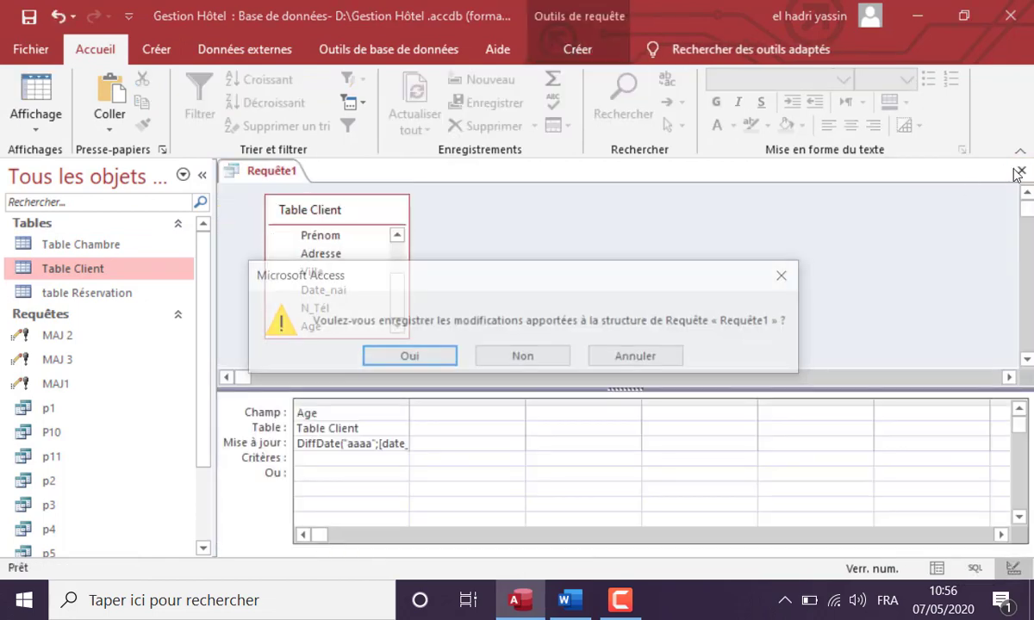
{"action": "left_click", "coordinate": [392, 361]}
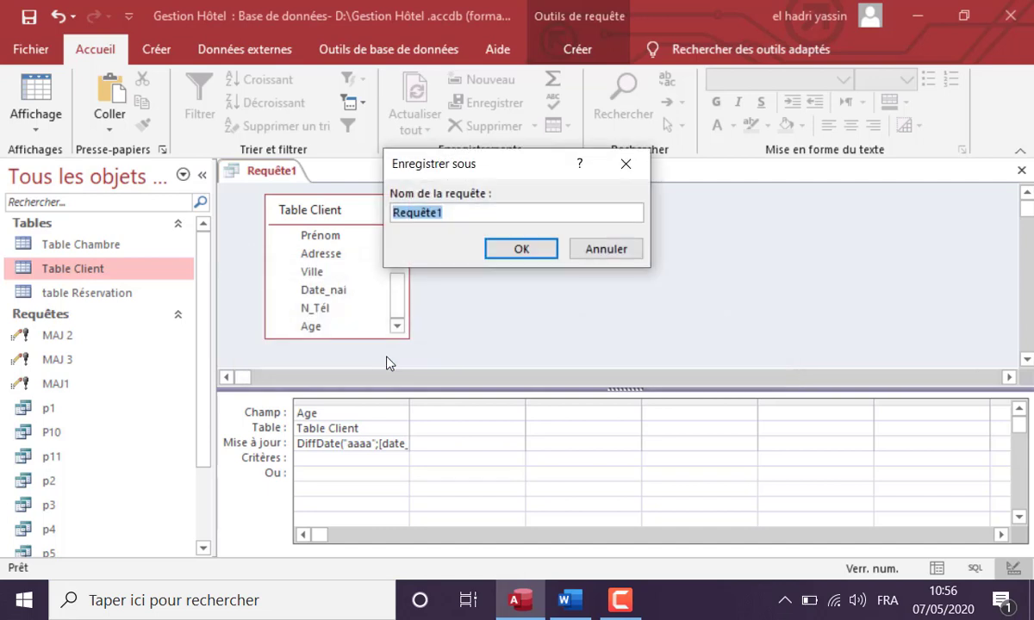
{"action": "type", "text": "MAJ "}
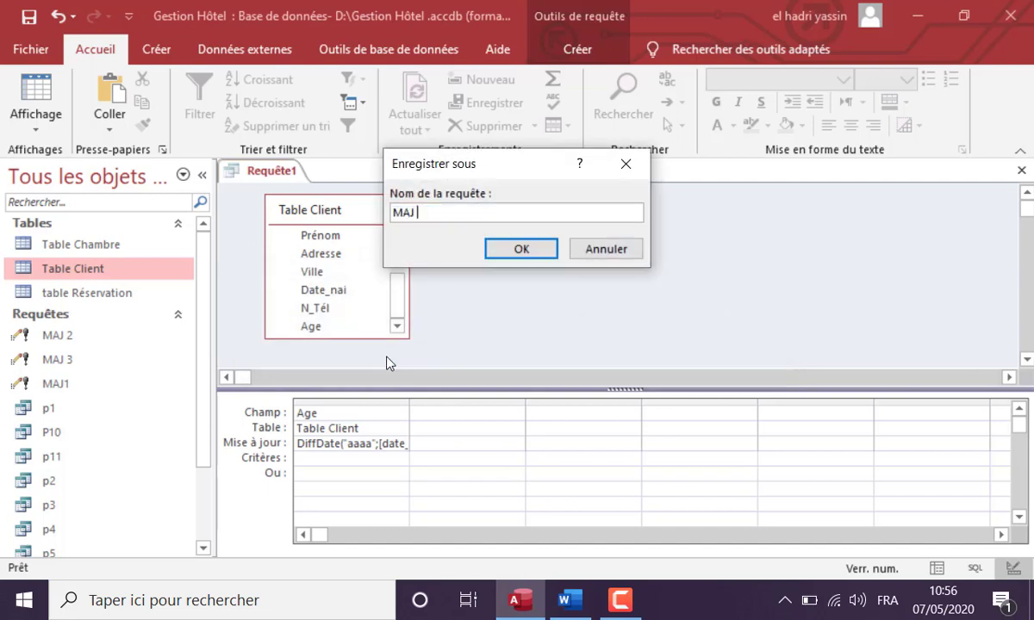
{"action": "type", "text": "4"}
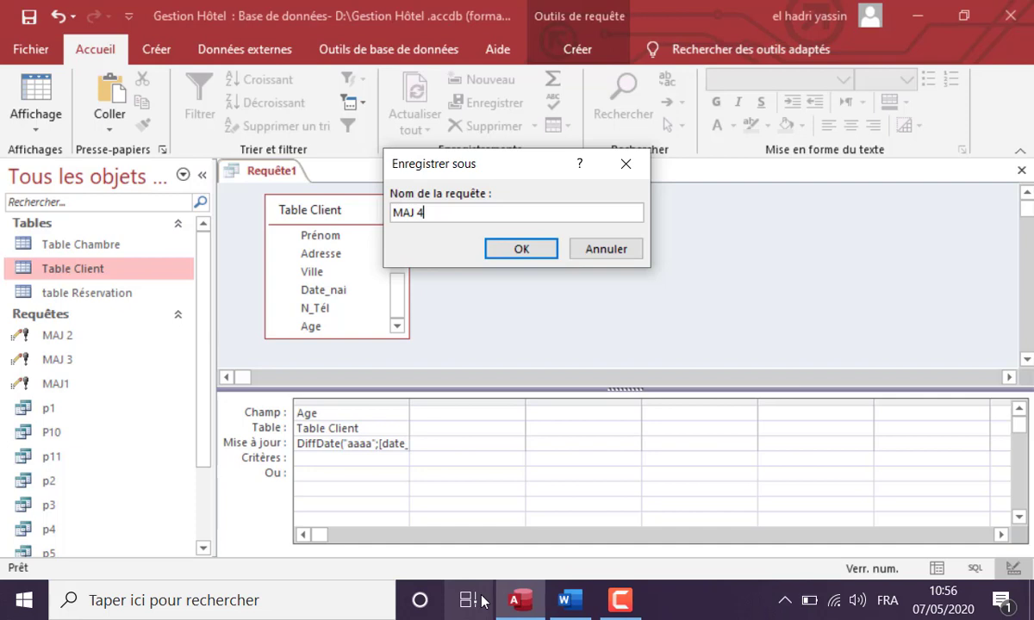
{"action": "left_click", "coordinate": [522, 250]}
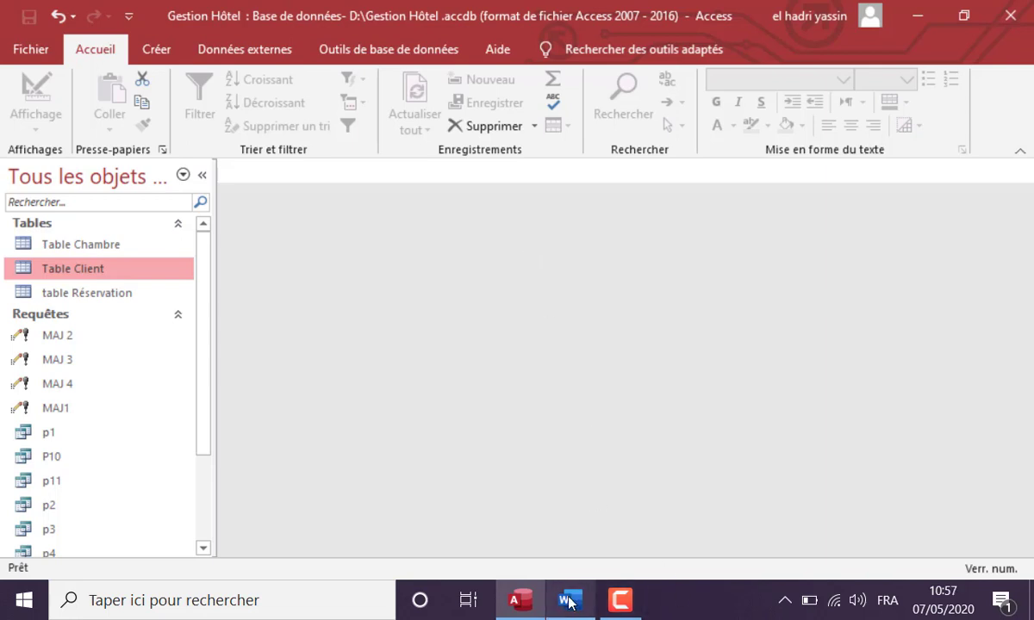
Step: Read update task 5 in the Word document, then return to Access and open table Réservation in design view
{"action": "left_click", "coordinate": [528, 593]}
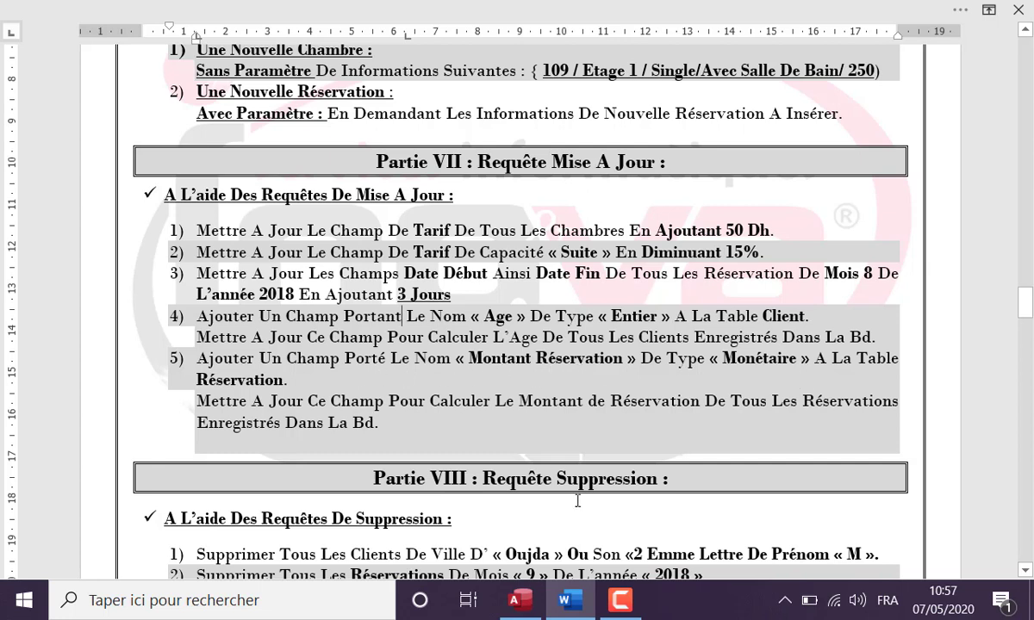
{"action": "left_click", "coordinate": [521, 603]}
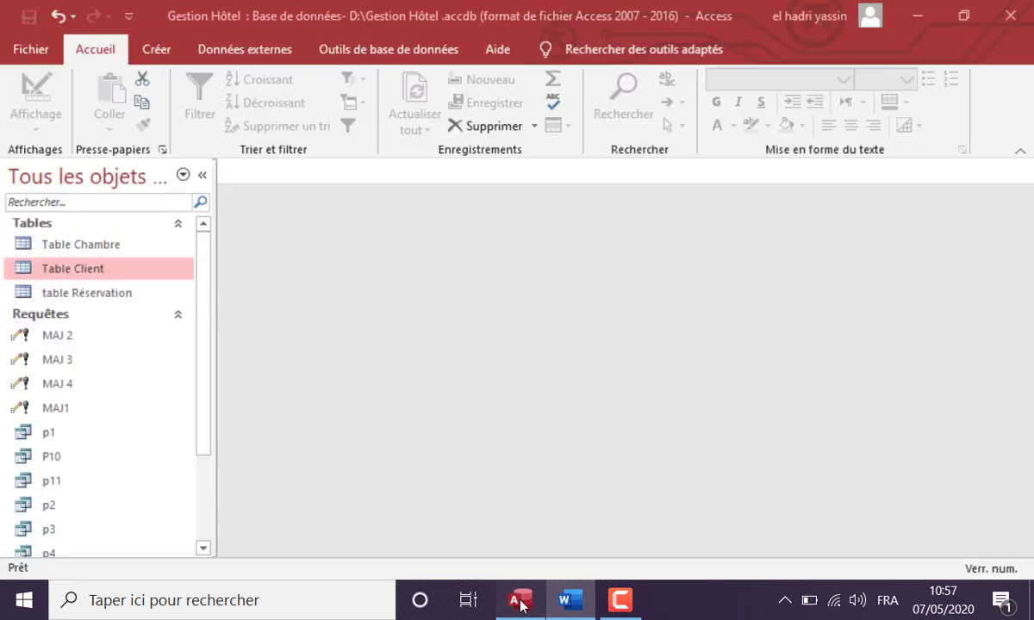
{"action": "left_click", "coordinate": [126, 295]}
{"action": "right_click", "coordinate": [127, 296]}
{"action": "left_click", "coordinate": [198, 263]}
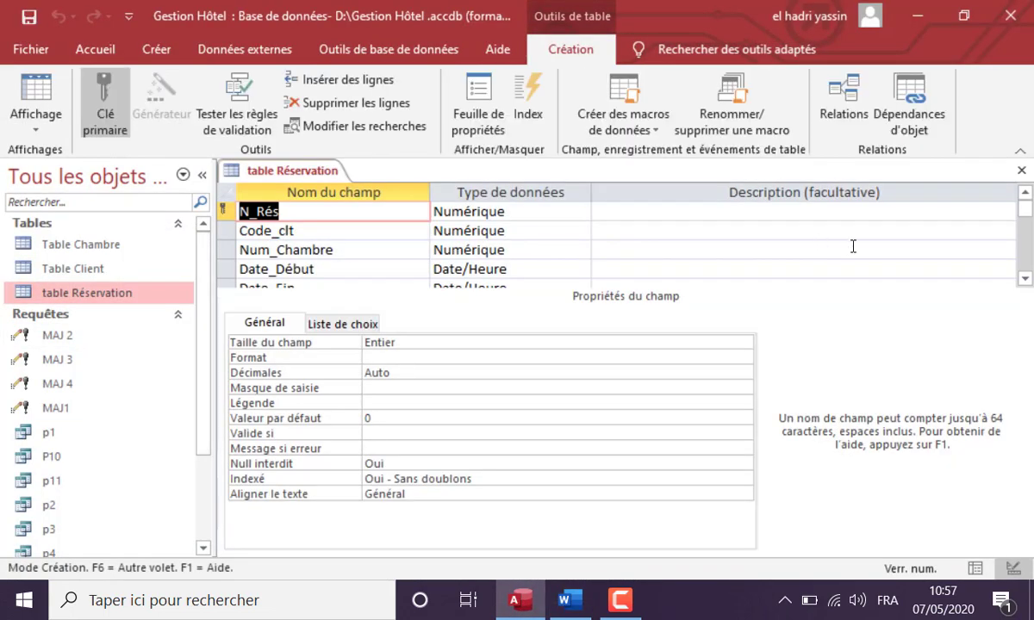
Step: Add a field Montant_Réservation with data type Monétaire after Mode_Paiement in table Réservation
{"action": "left_click", "coordinate": [1025, 279]}
{"action": "left_click", "coordinate": [1025, 278]}
{"action": "left_click", "coordinate": [1024, 278]}
{"action": "left_click", "coordinate": [1024, 278]}
{"action": "left_click", "coordinate": [1024, 278]}
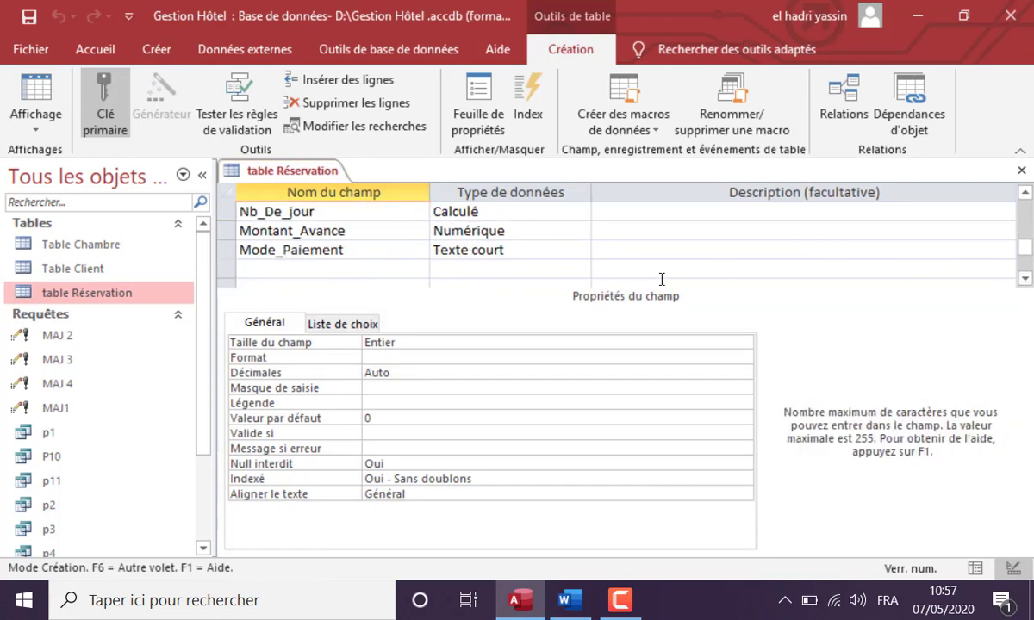
{"action": "left_click", "coordinate": [375, 268]}
{"action": "type", "text": "Montant"}
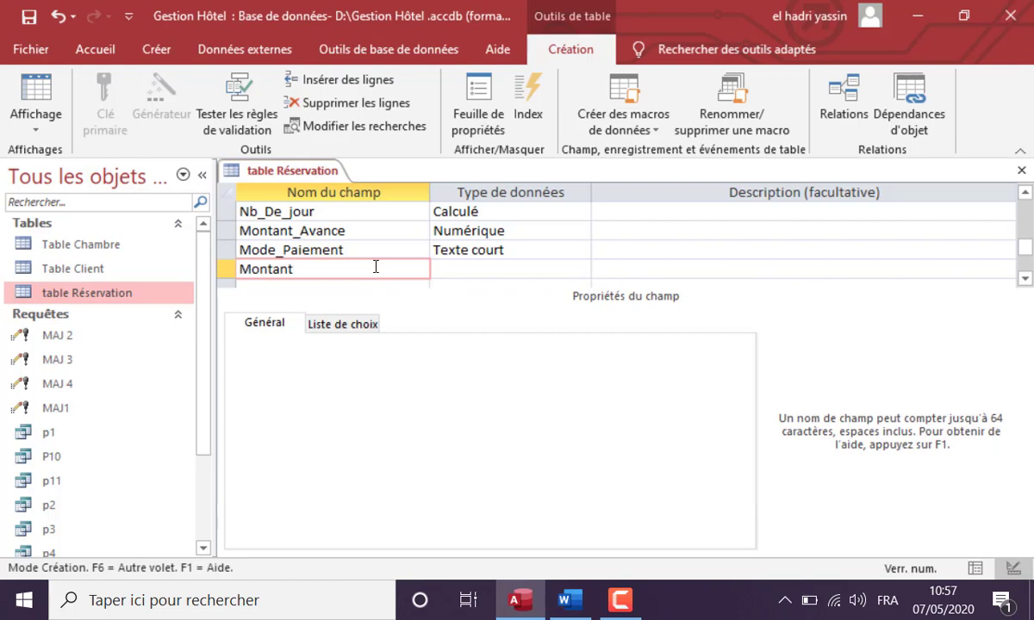
{"action": "type", "text": "_Réservation"}
{"action": "left_click", "coordinate": [450, 272]}
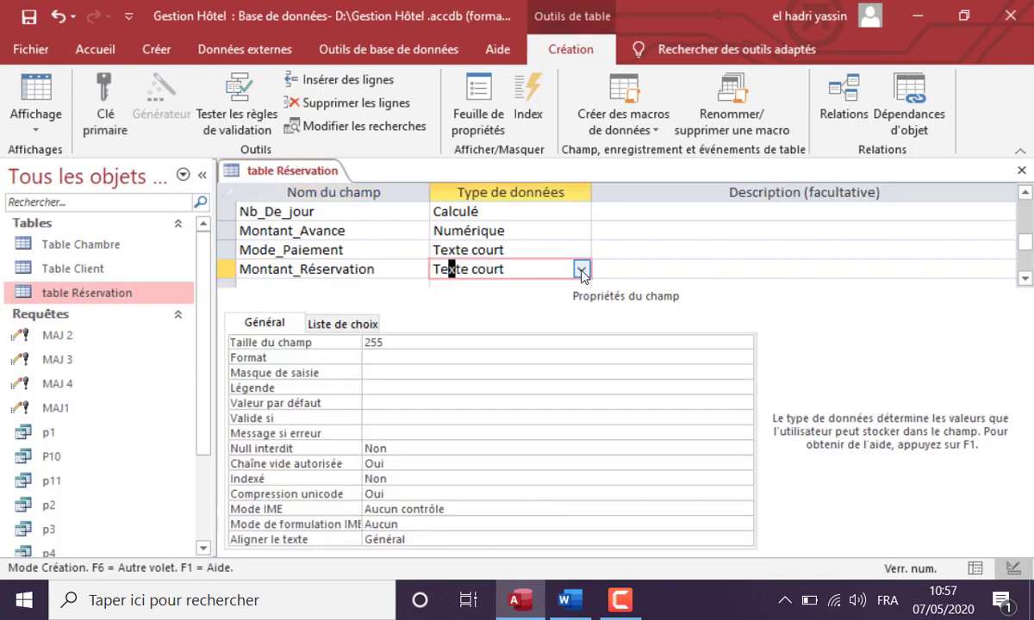
{"action": "left_click", "coordinate": [581, 270]}
{"action": "left_click", "coordinate": [554, 384]}
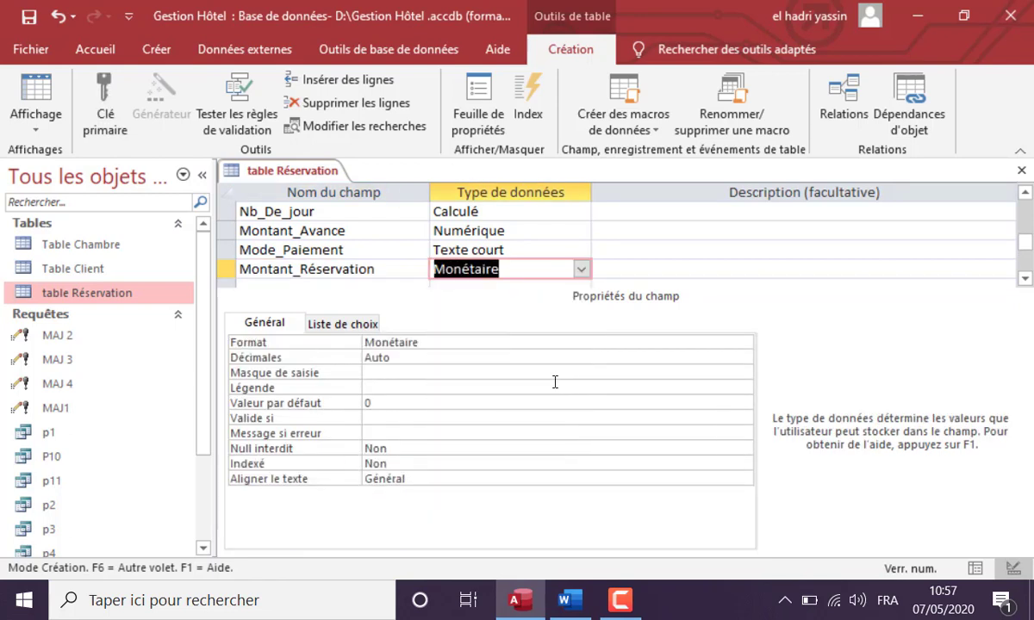
Step: Try to give Montant_Réservation the format 0 0,00" Dh", save table Réservation and check the column in its datasheet
{"action": "left_click", "coordinate": [354, 343]}
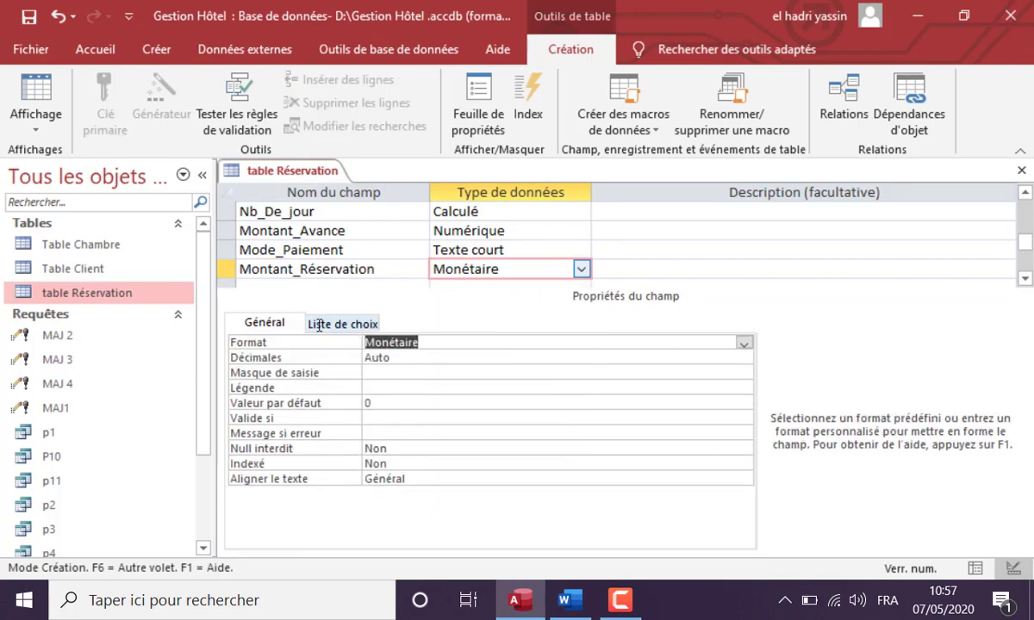
{"action": "type", "text": "0 0,0"}
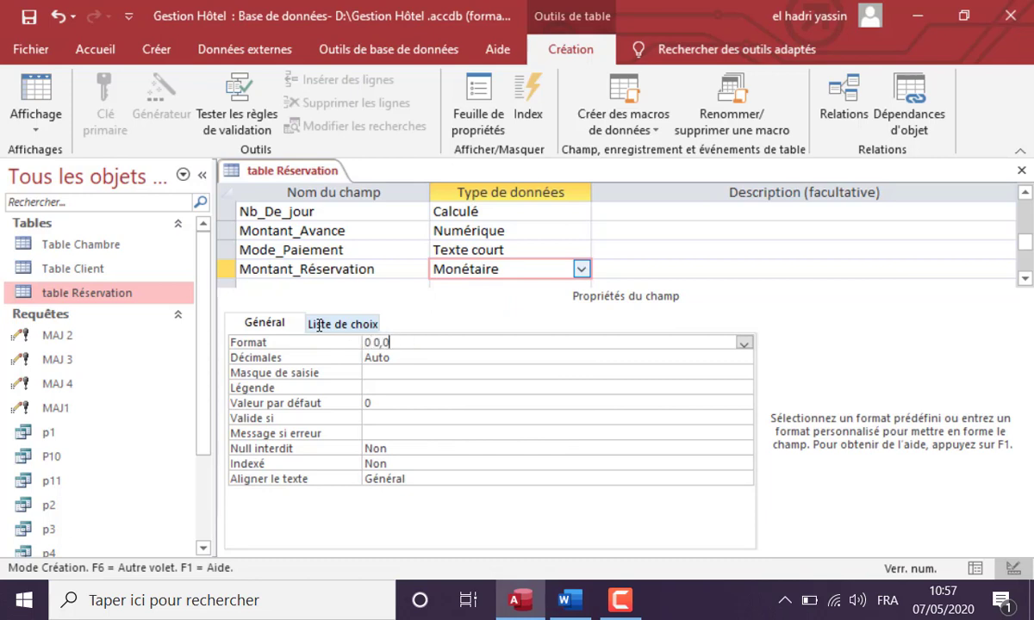
{"action": "type", "text": "0\" Dh\""}
{"action": "left_click", "coordinate": [1022, 171]}
{"action": "left_click", "coordinate": [448, 358]}
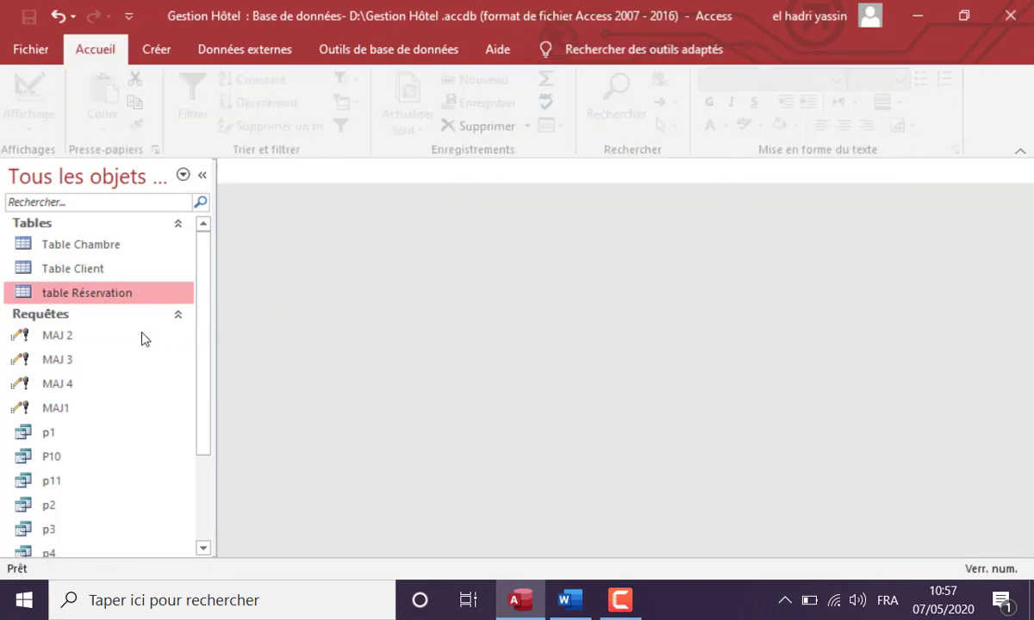
{"action": "double_click", "coordinate": [137, 293]}
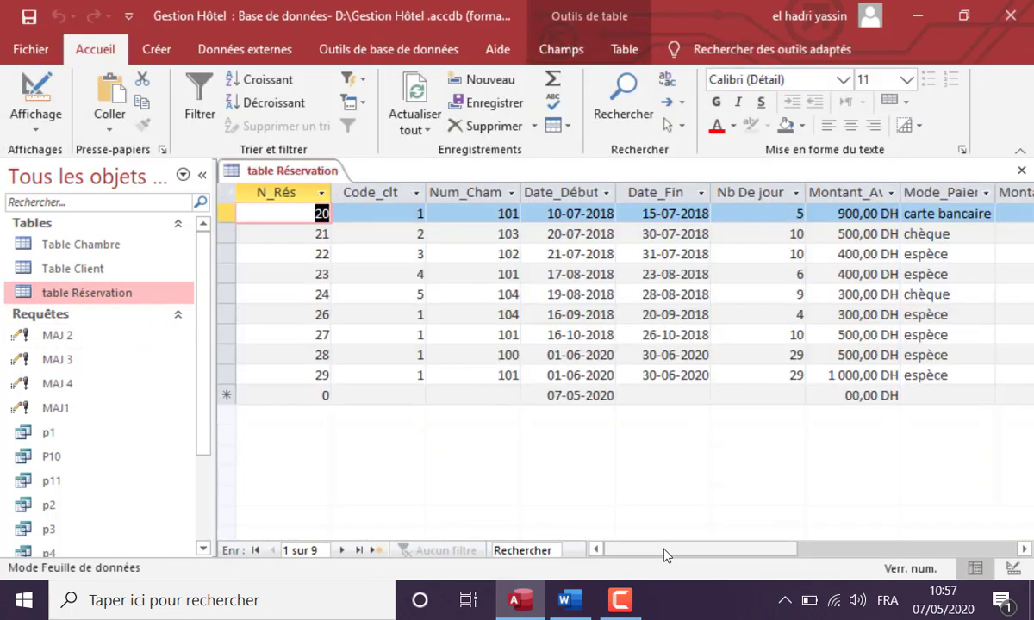
{"action": "left_click_drag", "start_coordinate": [665, 548], "coordinate": [739, 549]}
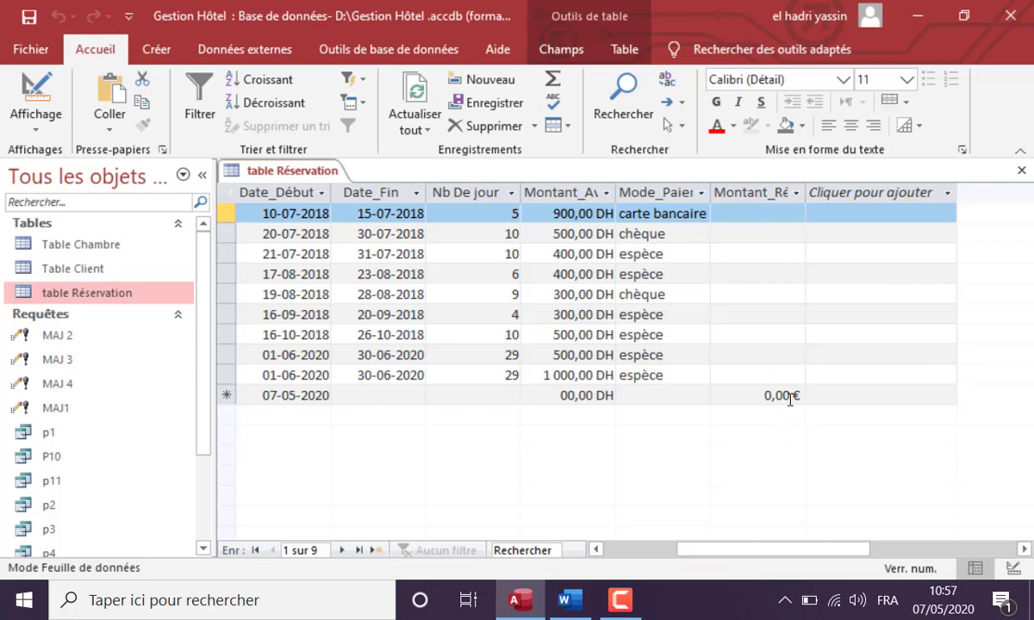
Step: In design view of table Réservation, set the format of Montant_Réservation to 0 0,00" DH" and save the table while returning to the datasheet
{"action": "left_click", "coordinate": [145, 293]}
{"action": "right_click", "coordinate": [144, 292]}
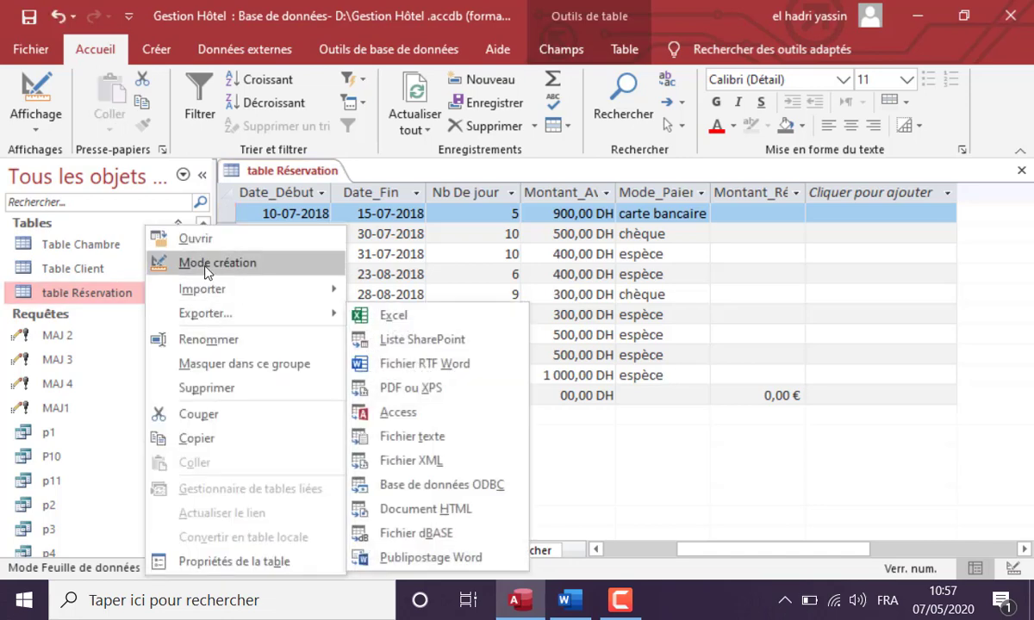
{"action": "left_click", "coordinate": [211, 261]}
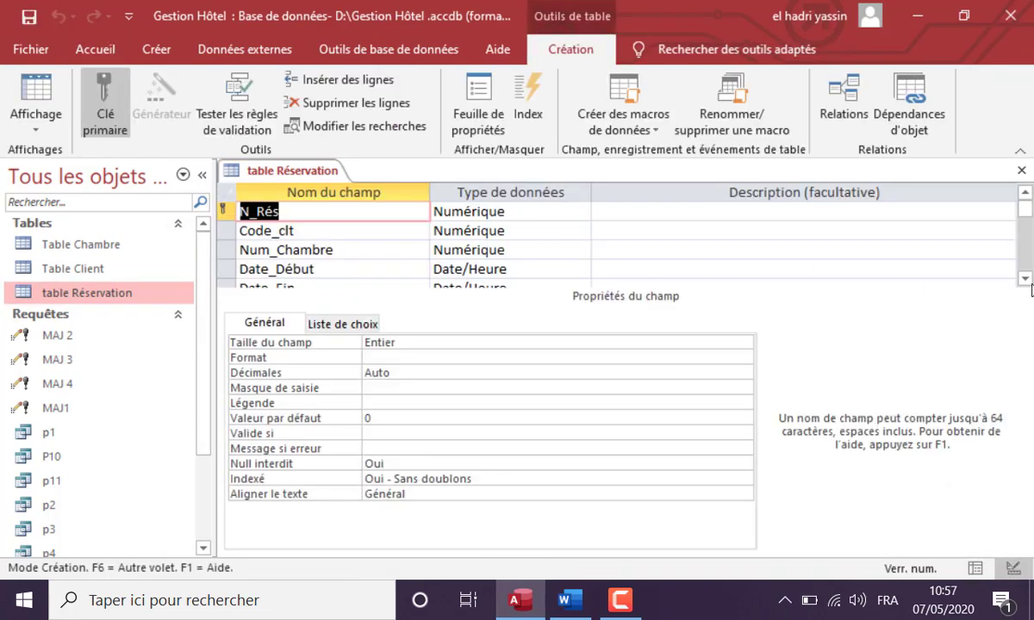
{"action": "left_click", "coordinate": [1025, 279]}
{"action": "left_click", "coordinate": [1024, 278]}
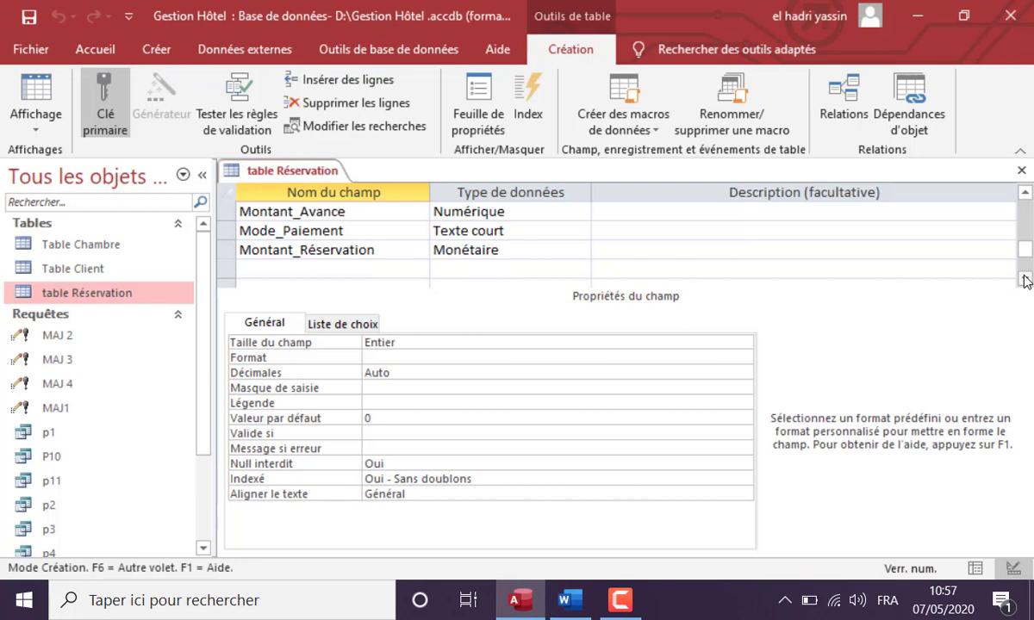
{"action": "left_click", "coordinate": [540, 250]}
{"action": "left_click", "coordinate": [328, 342]}
{"action": "type", "text": "0 0,00"}
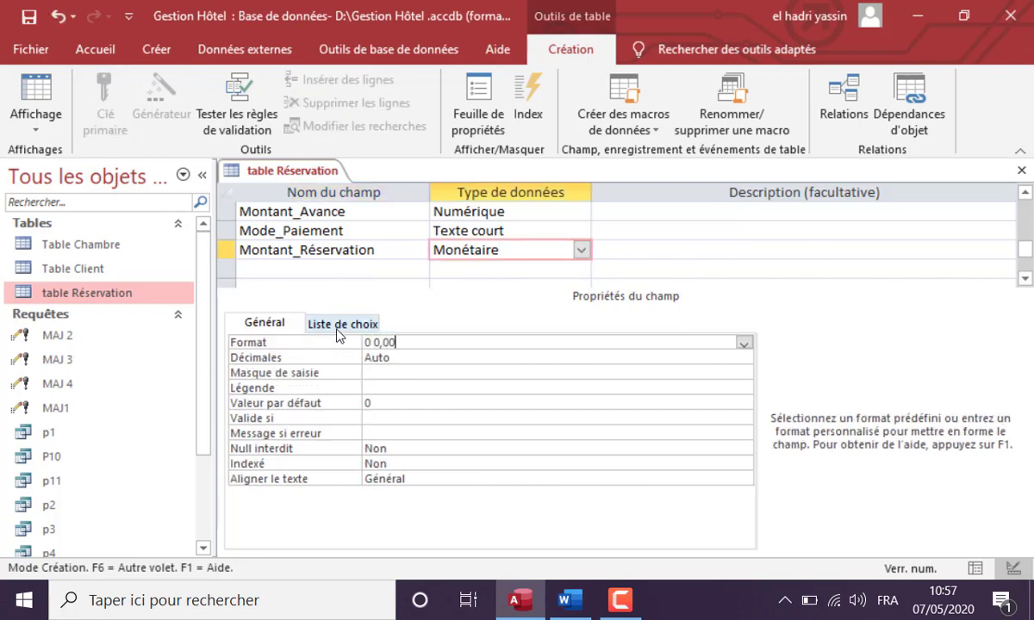
{"action": "type", "text": "\" DH"}
{"action": "left_click", "coordinate": [35, 97]}
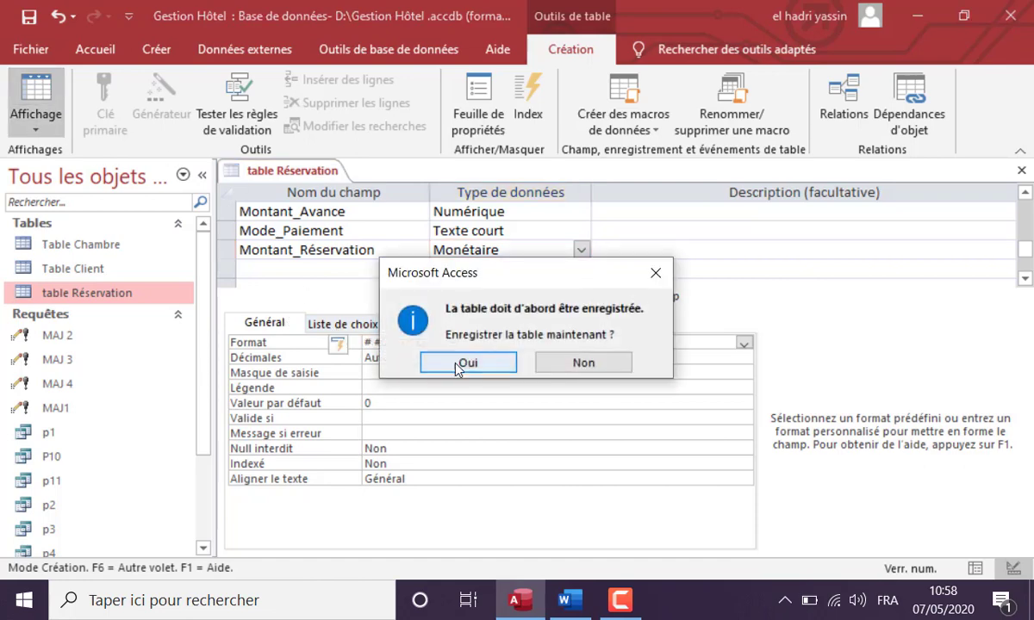
{"action": "left_click", "coordinate": [465, 362]}
Step: Widen the Montant_Réservation column to fit its full heading, then close table Réservation and save the layout
{"action": "left_click_drag", "start_coordinate": [743, 550], "coordinate": [768, 552]}
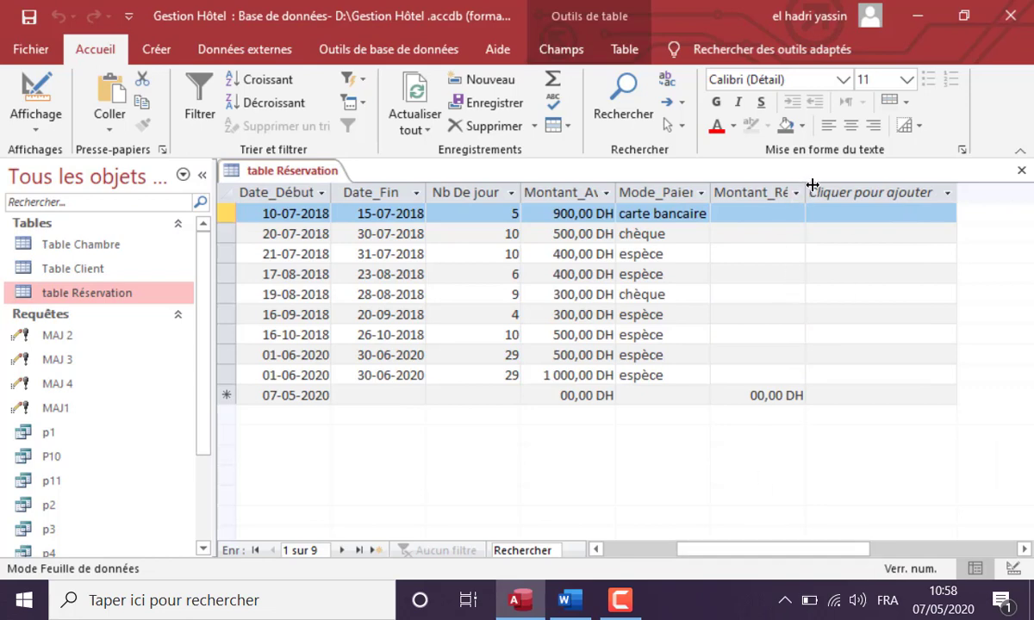
{"action": "left_click_drag", "start_coordinate": [812, 190], "coordinate": [866, 194]}
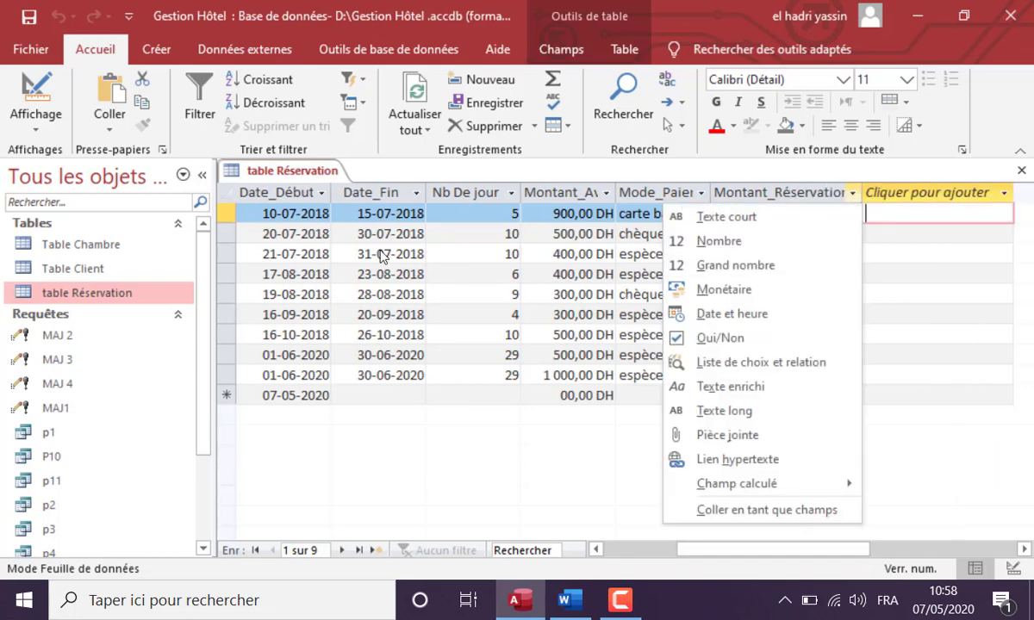
{"action": "key", "text": "Escape"}
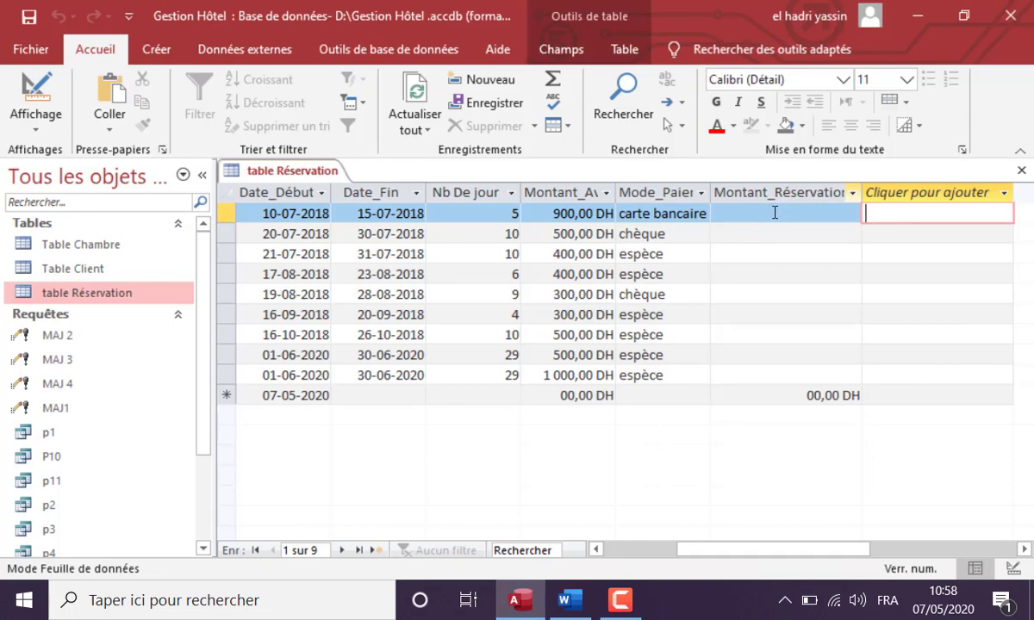
{"action": "left_click", "coordinate": [1021, 170]}
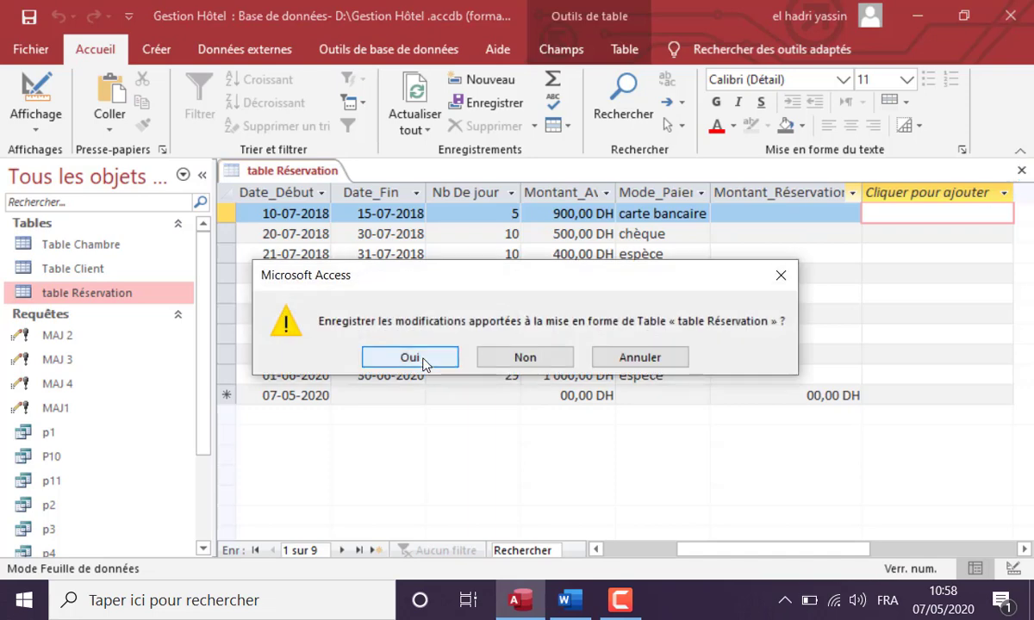
{"action": "left_click", "coordinate": [425, 358]}
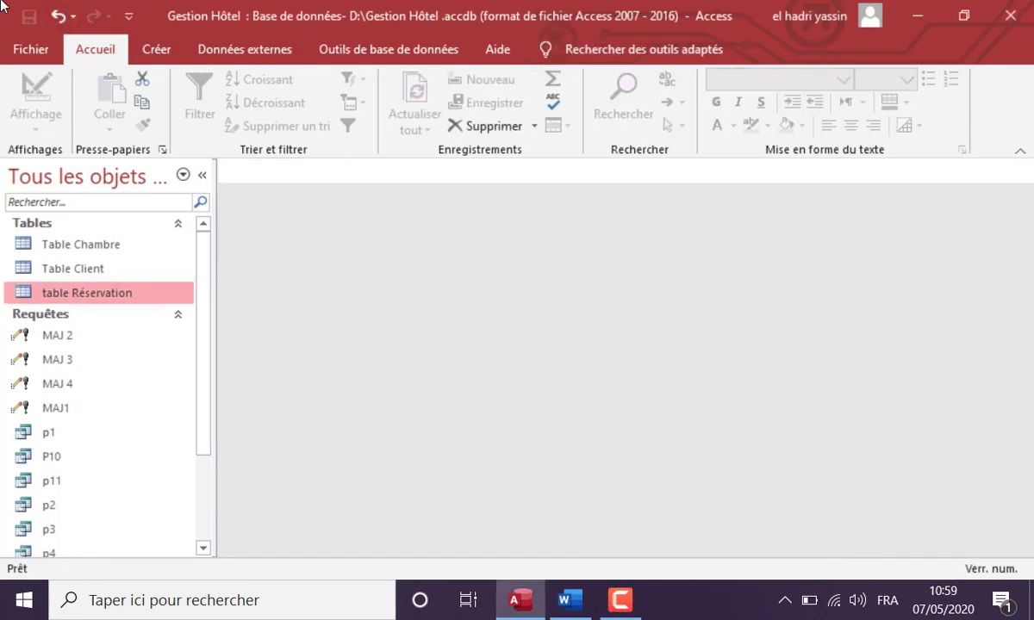
Step: Create a new query in design view based on table Réservation and Table Chambre, enlarging the design grid
{"action": "left_click", "coordinate": [162, 52]}
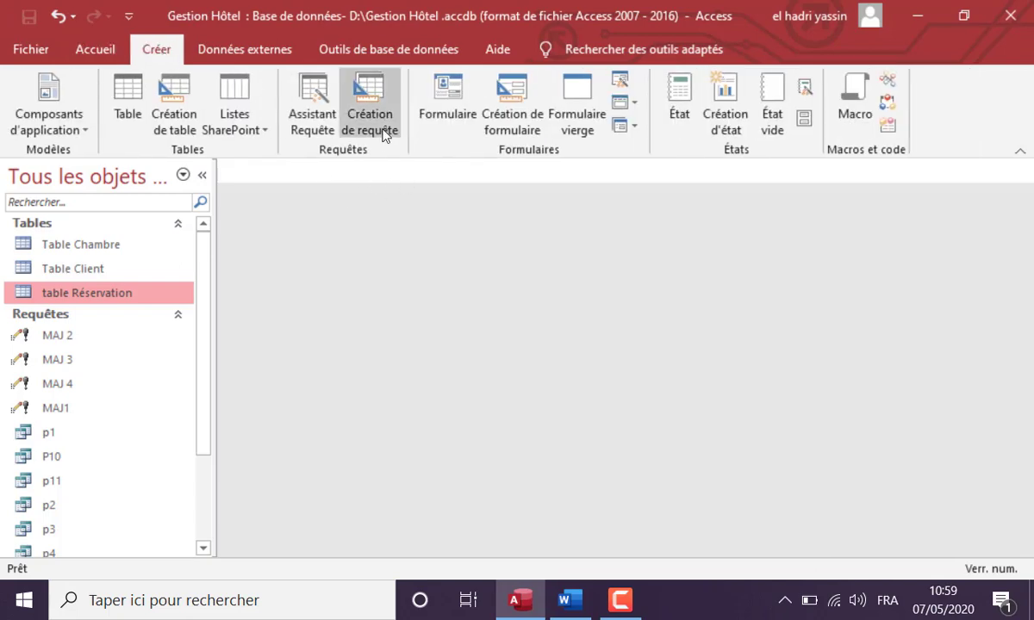
{"action": "left_click", "coordinate": [370, 108]}
{"action": "double_click", "coordinate": [429, 165]}
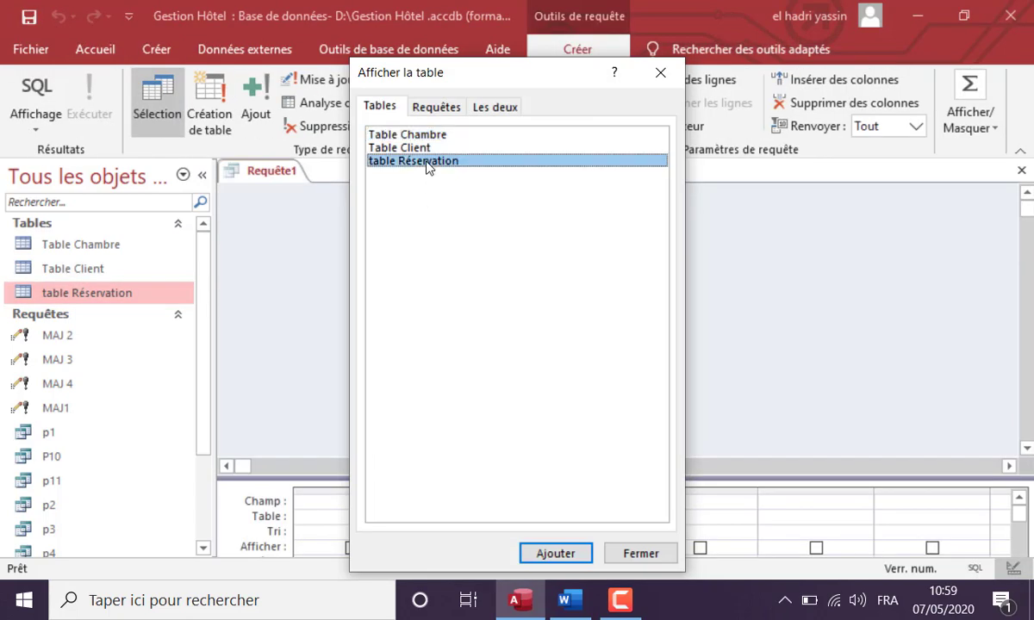
{"action": "left_click", "coordinate": [657, 76]}
{"action": "left_click_drag", "start_coordinate": [449, 475], "coordinate": [449, 324]}
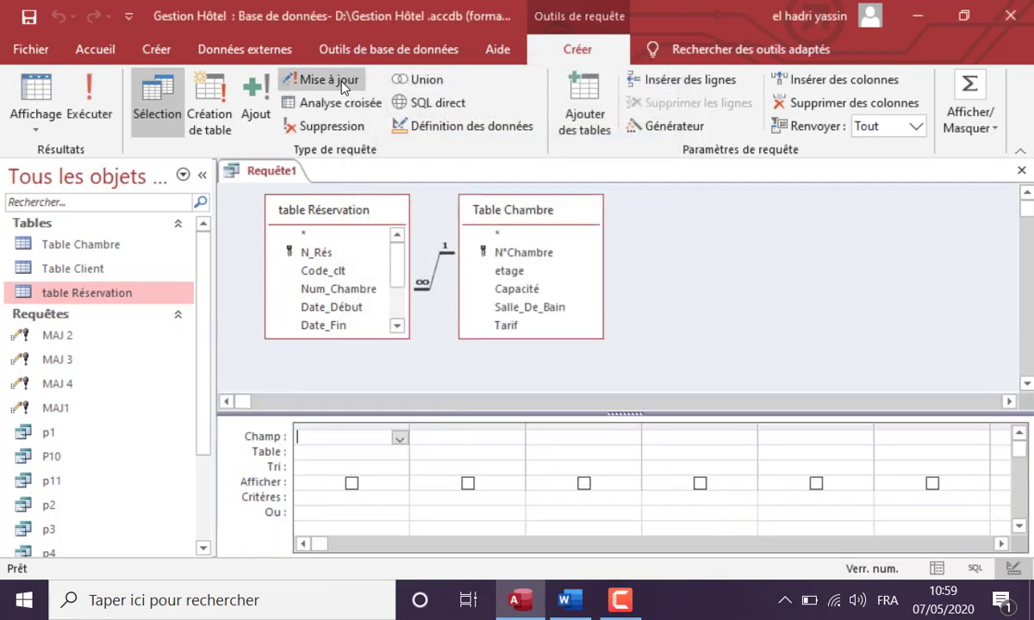
Step: Convert the query to an update query and add Montant_Réservation as the field to update
{"action": "left_click", "coordinate": [320, 78]}
{"action": "left_click_drag", "start_coordinate": [395, 285], "coordinate": [310, 436]}
{"action": "left_click", "coordinate": [309, 470]}
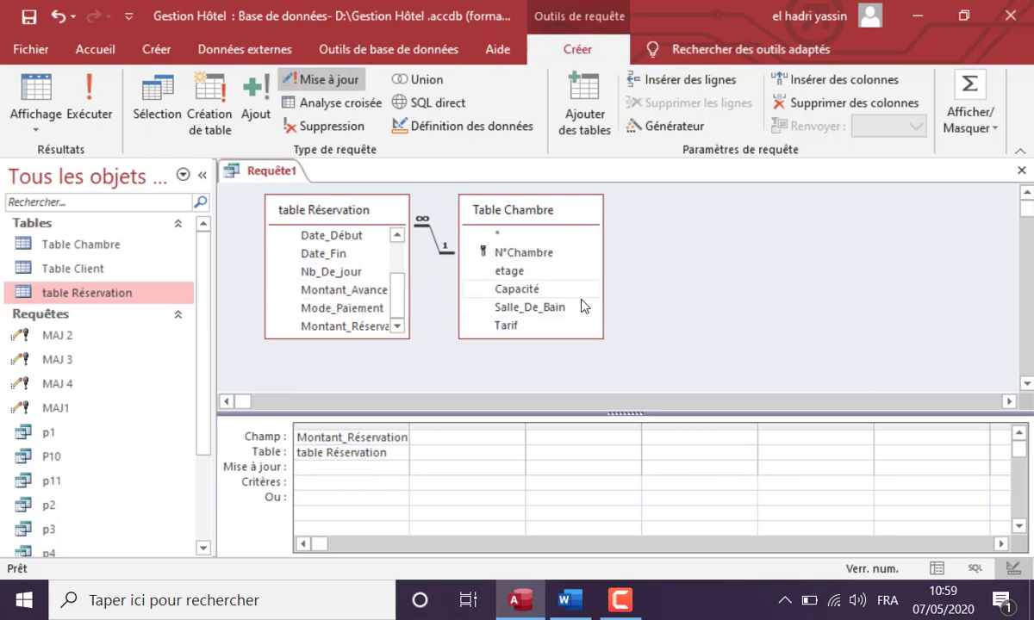
Step: Build the update expression [table Réservation]![Nb_De_jour] * [Table Chambre]![Tarif] for Montant_Réservation in the expression builder
{"action": "right_click", "coordinate": [323, 466]}
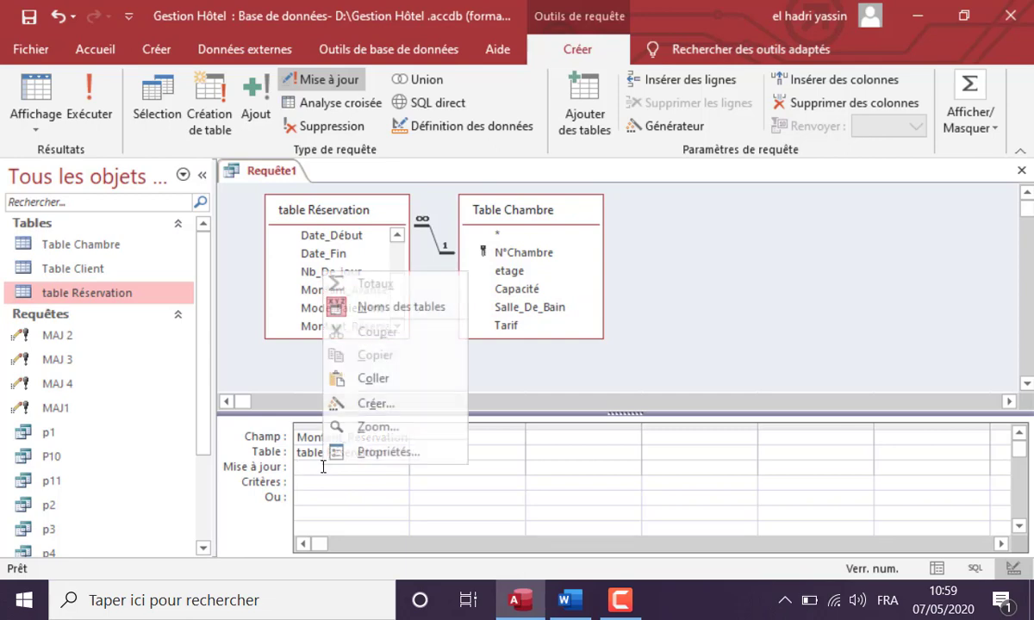
{"action": "left_click", "coordinate": [376, 405]}
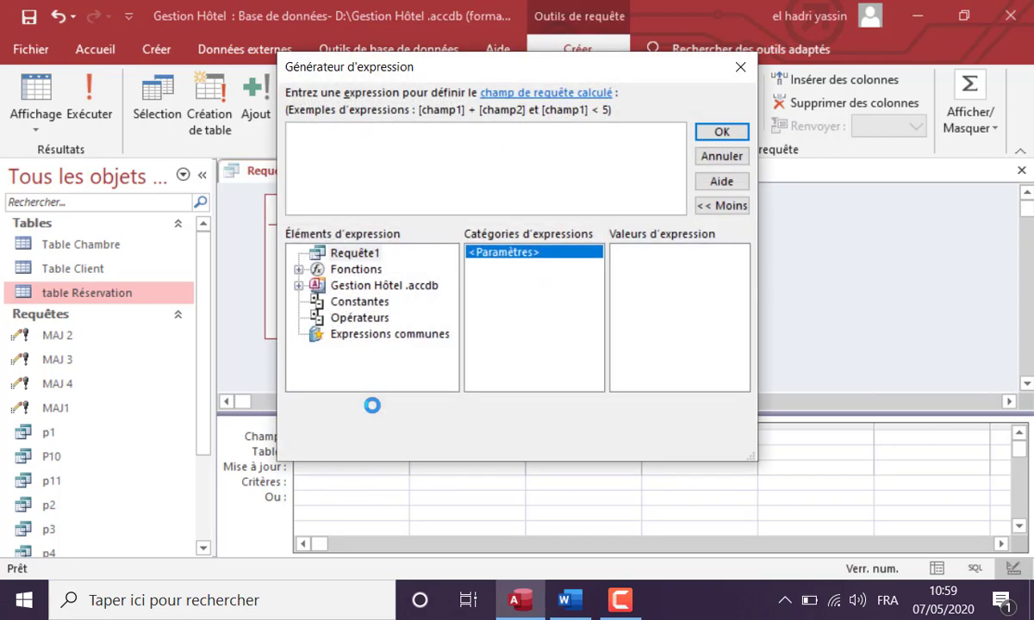
{"action": "double_click", "coordinate": [393, 289]}
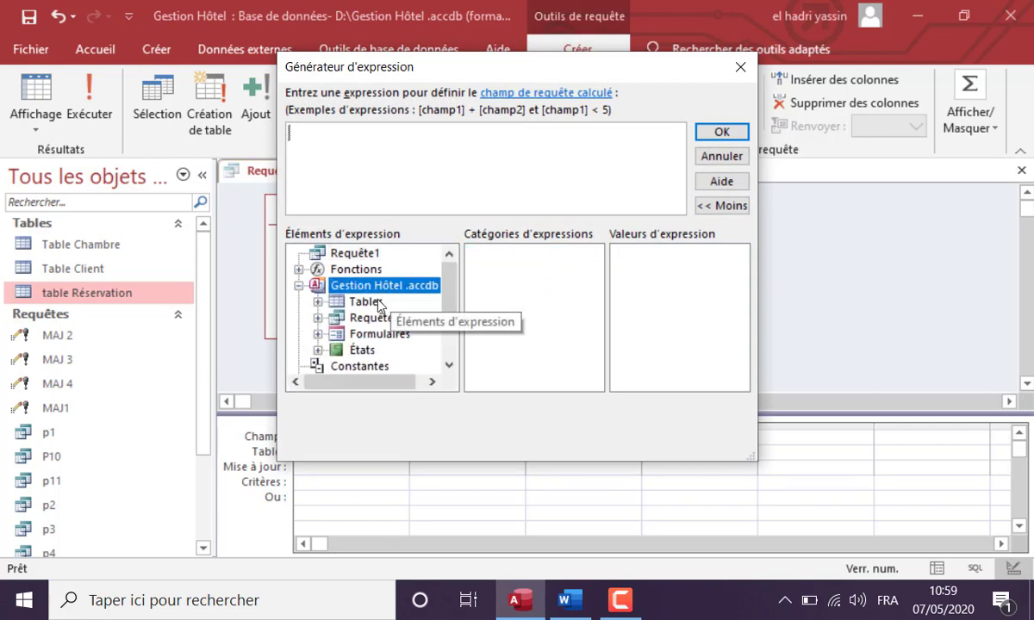
{"action": "left_click", "coordinate": [375, 303]}
{"action": "double_click", "coordinate": [377, 303]}
{"action": "left_click", "coordinate": [405, 349]}
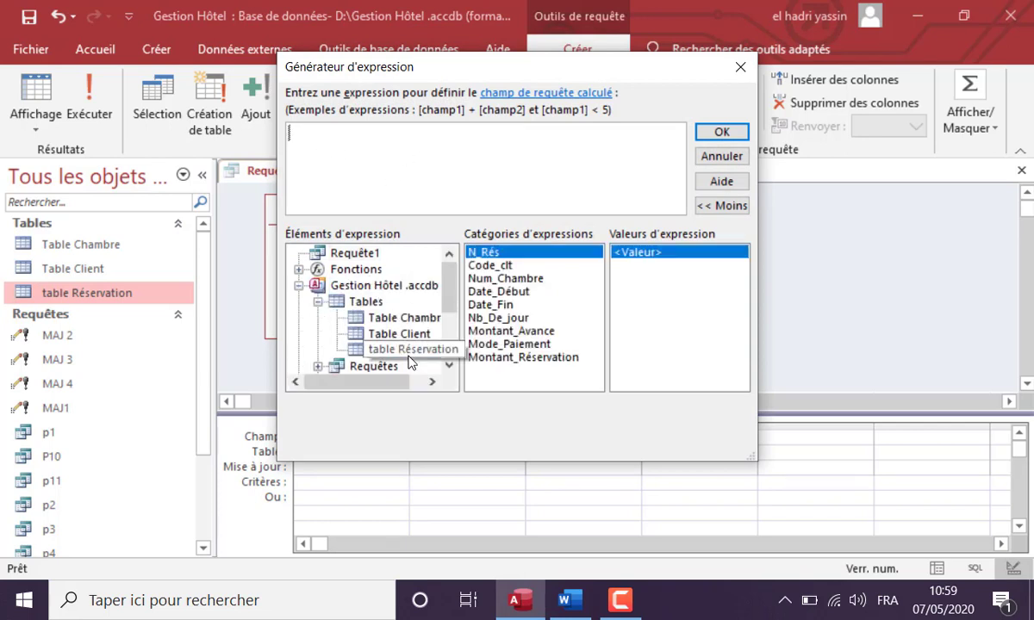
{"action": "double_click", "coordinate": [496, 317]}
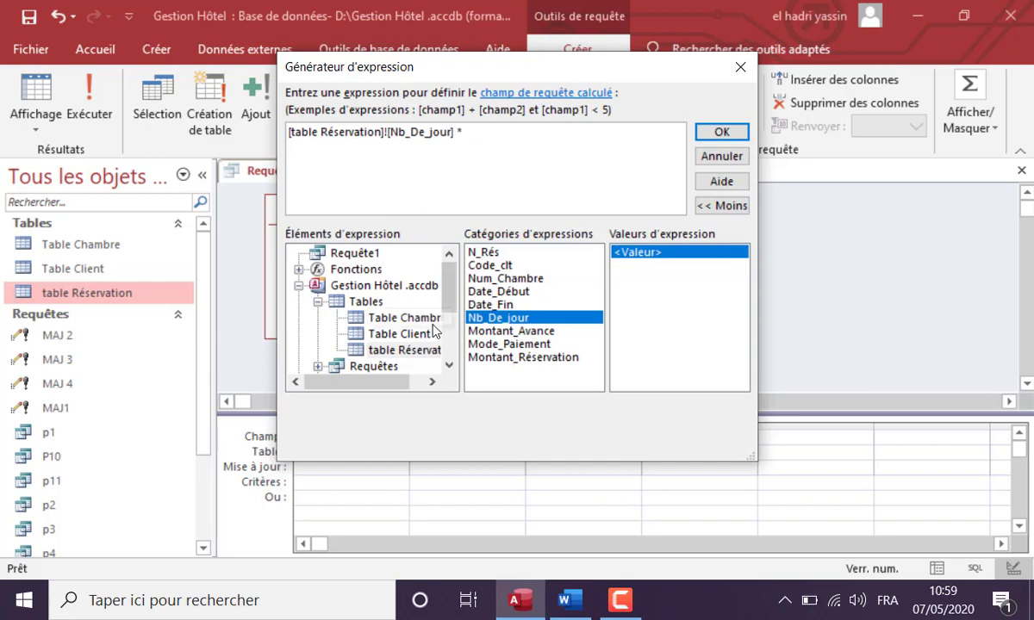
{"action": "left_click", "coordinate": [400, 316]}
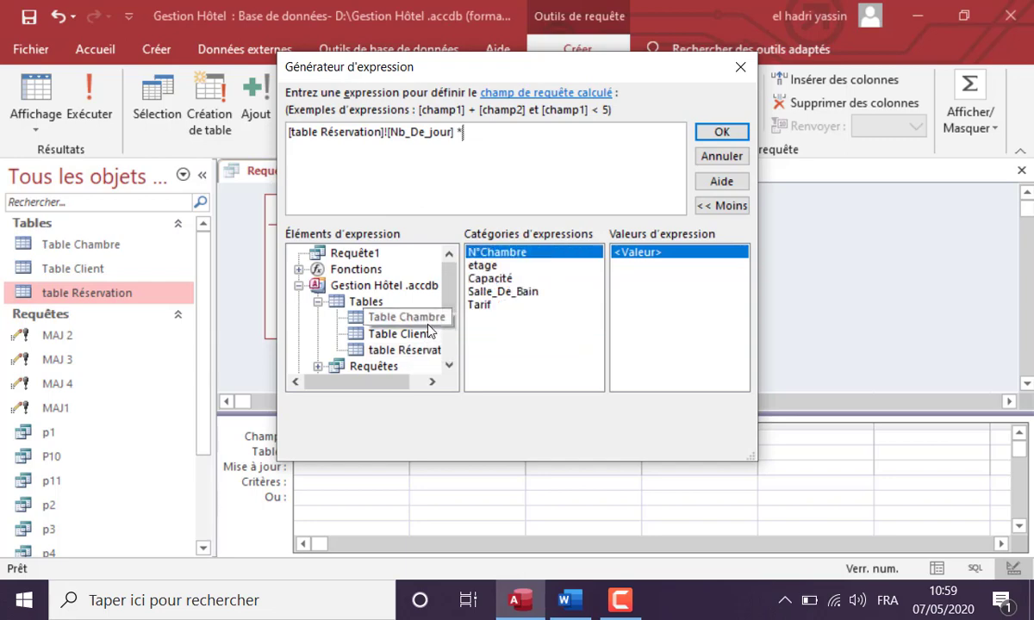
{"action": "left_click", "coordinate": [483, 305]}
{"action": "double_click", "coordinate": [485, 306]}
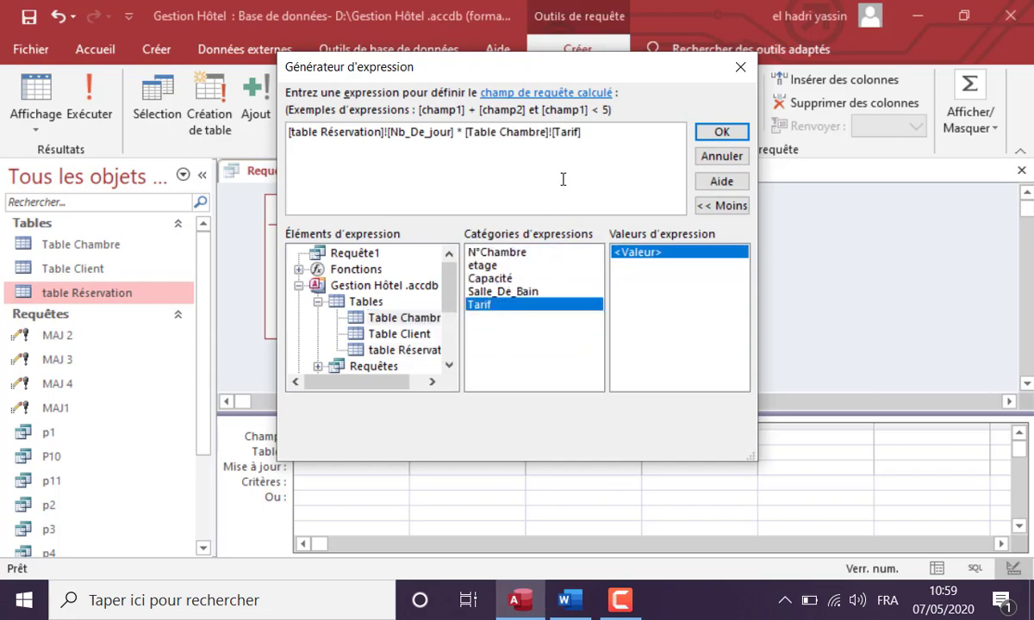
{"action": "left_click", "coordinate": [708, 138]}
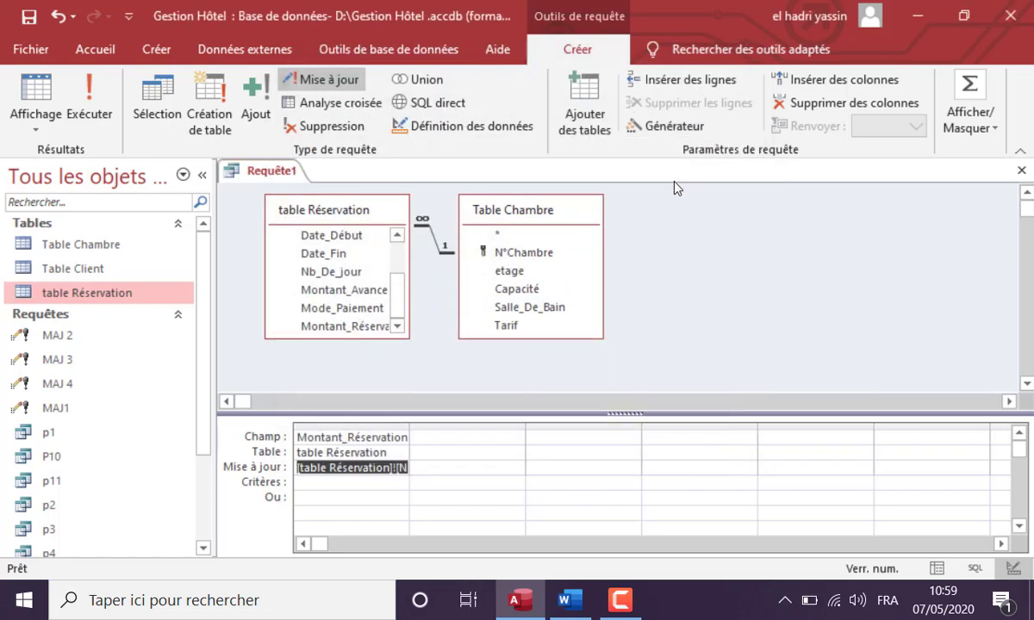
Step: Run the update query, accept the record changes, and check the Montant_Réservation column in table Réservation
{"action": "left_click", "coordinate": [89, 103]}
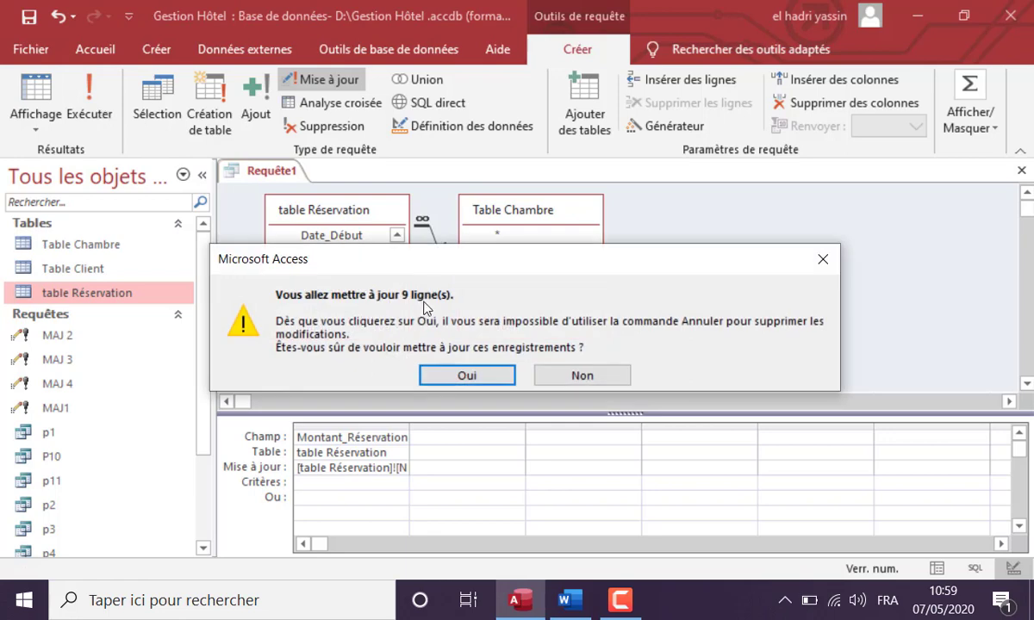
{"action": "left_click", "coordinate": [465, 376]}
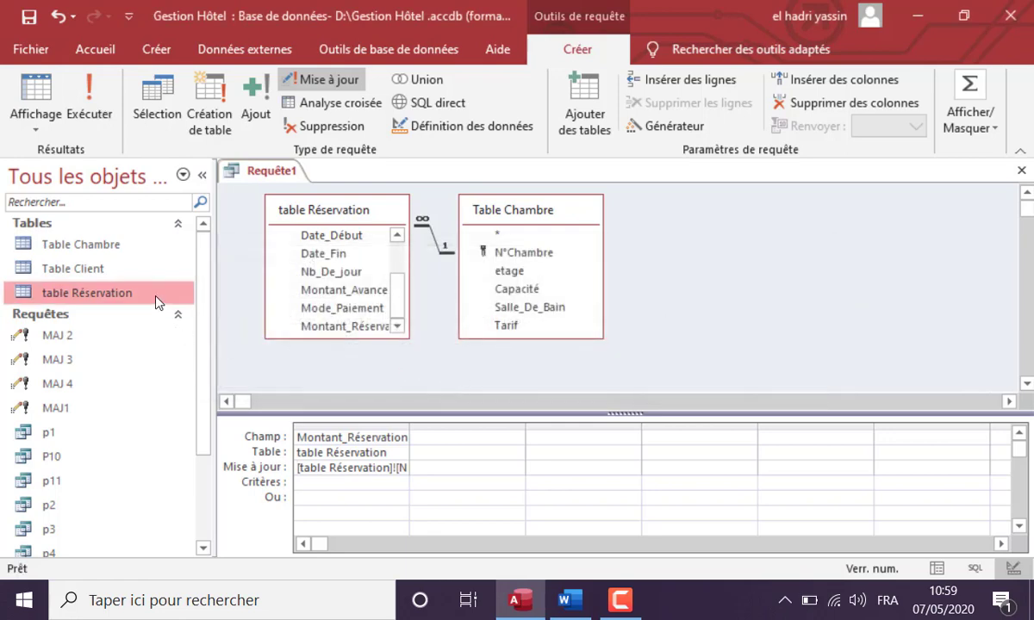
{"action": "double_click", "coordinate": [159, 302]}
{"action": "left_click_drag", "start_coordinate": [752, 549], "coordinate": [805, 555]}
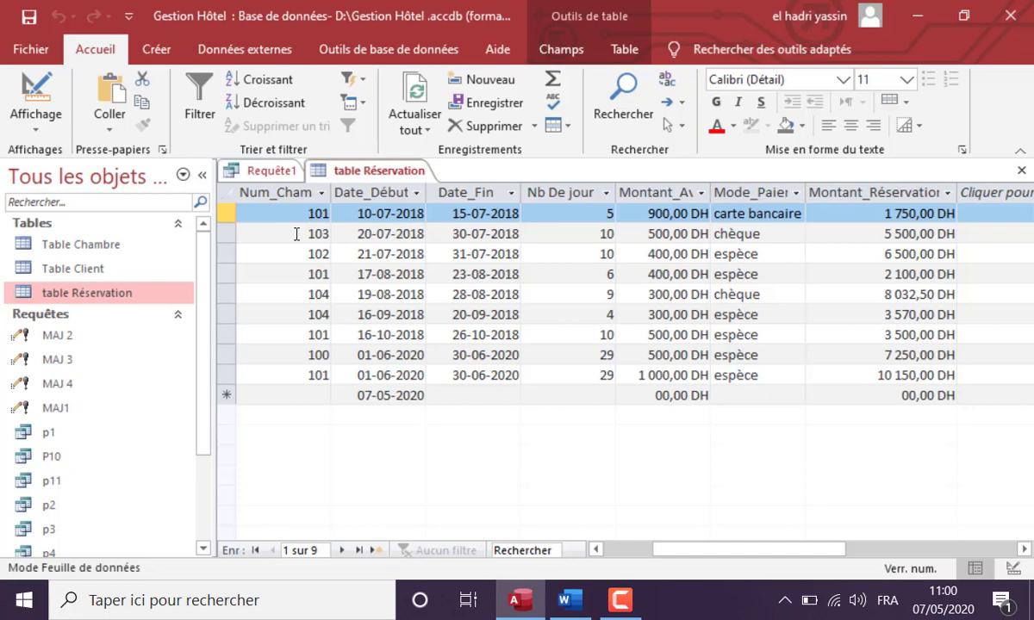
Step: Look up the room rates in Table Chambre to verify the reservation amounts, then close both tables
{"action": "double_click", "coordinate": [137, 232]}
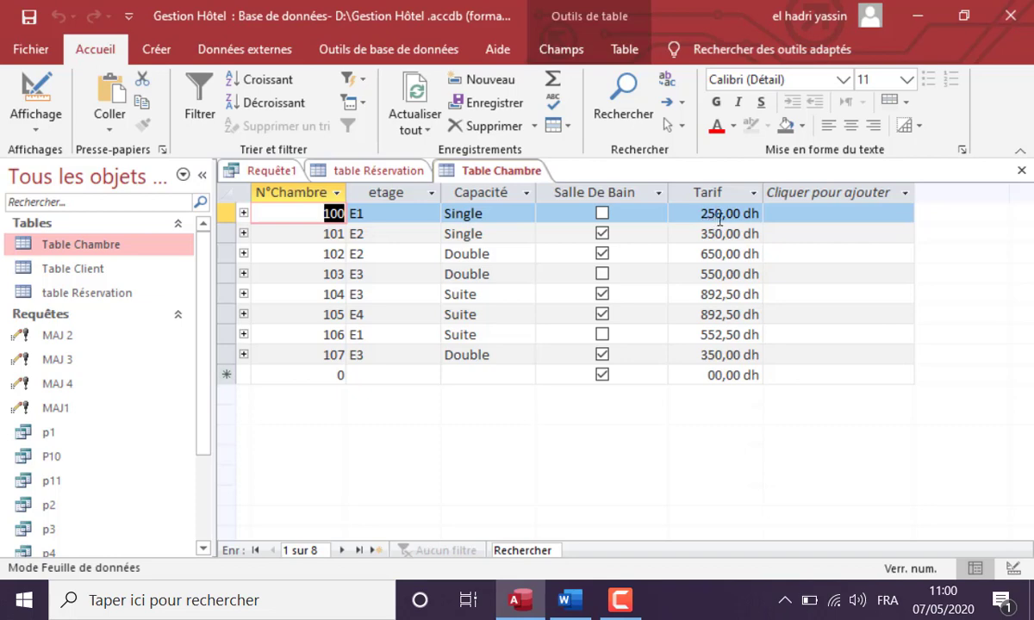
{"action": "left_click", "coordinate": [1021, 170]}
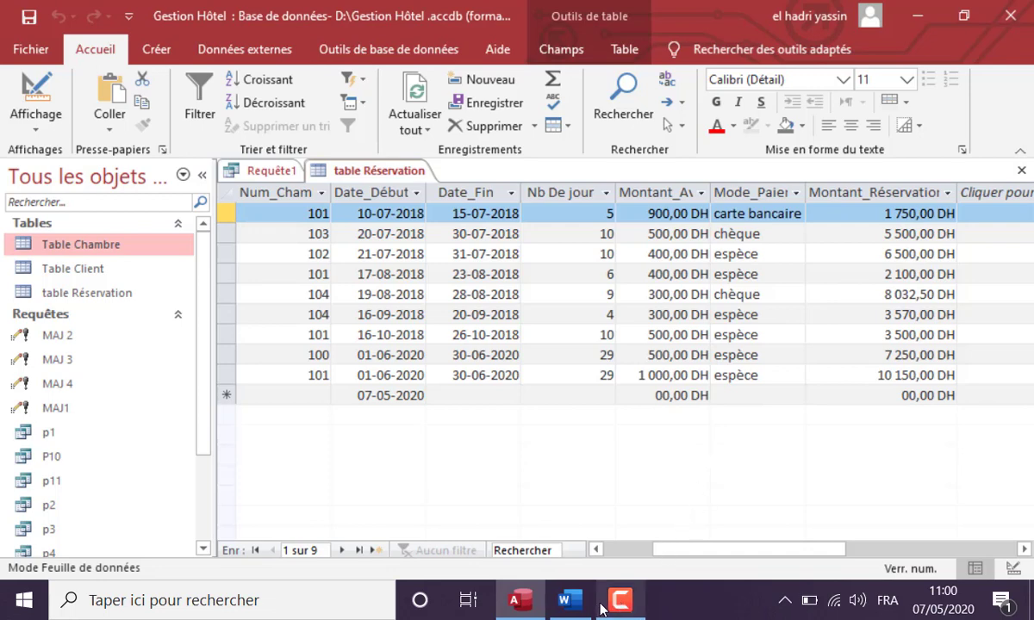
{"action": "left_click", "coordinate": [1021, 170]}
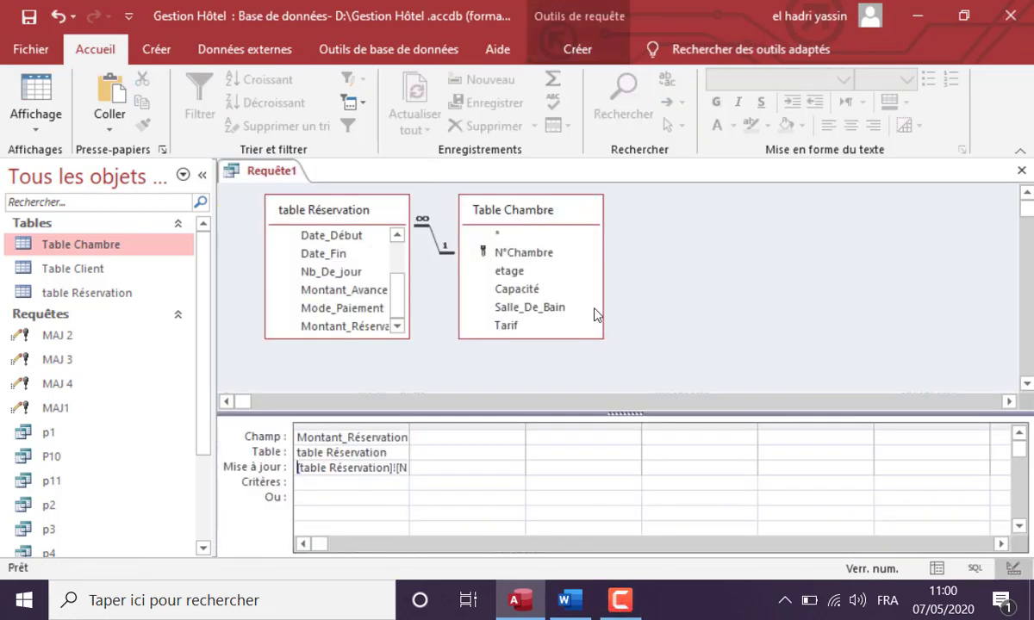
Step: Close the update query and save it under a name starting with MA
{"action": "left_click", "coordinate": [1021, 170]}
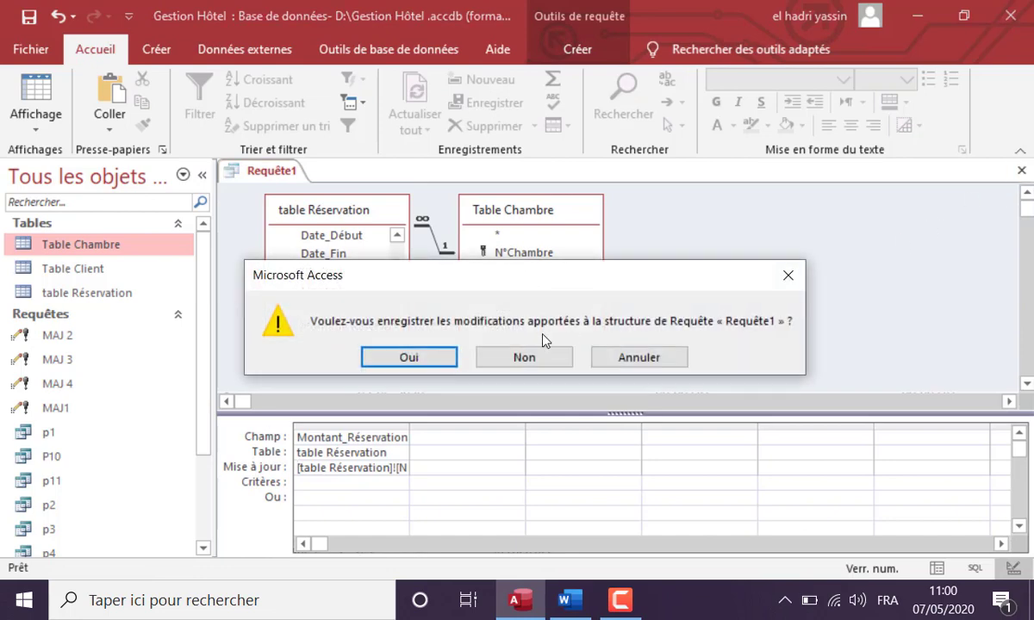
{"action": "left_click", "coordinate": [385, 360]}
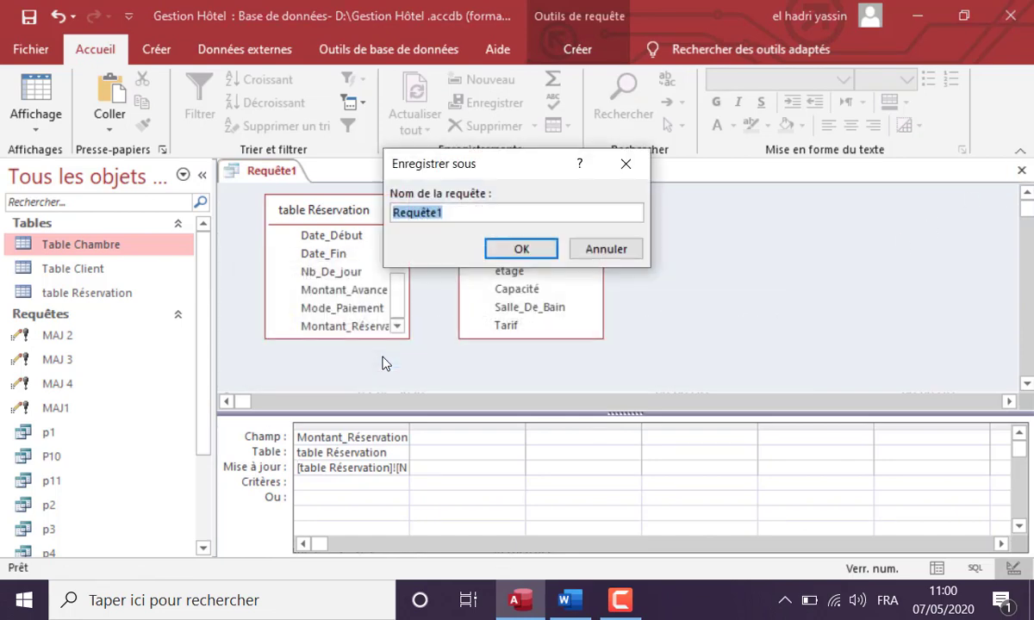
{"action": "type", "text": "MA"}
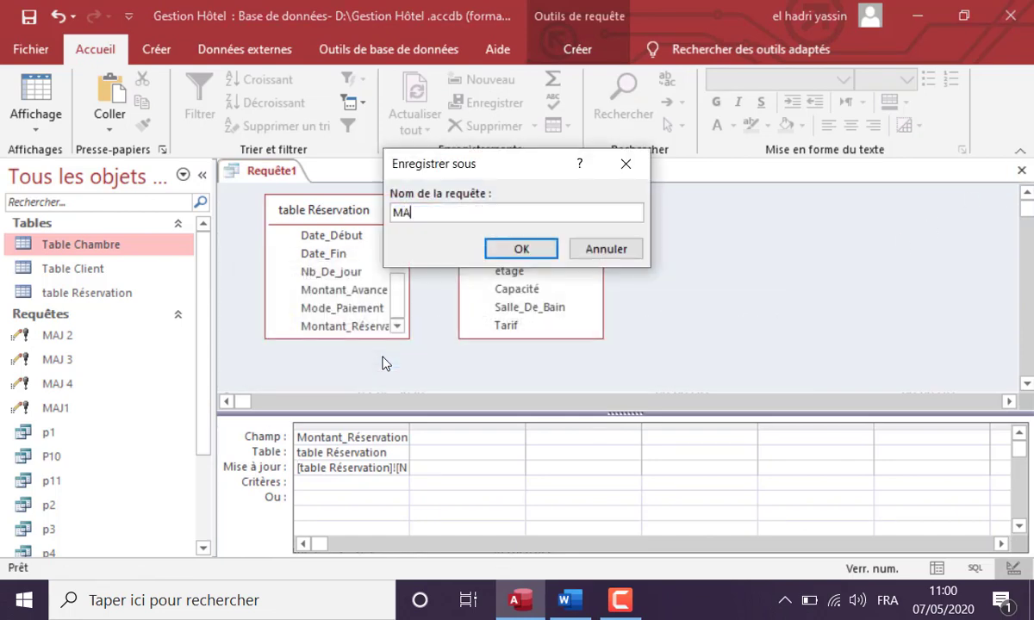